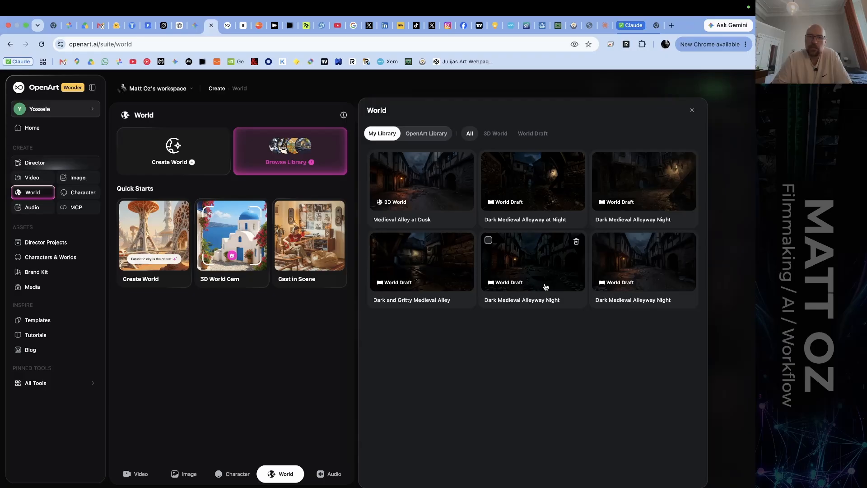
# Switch to DaVinci Resolve and jump to the couple with the lantern in the dark alley, at 01:01:28:12 in the timeline.
pyautogui.hotkey('ctrl', 'Right')
pyautogui.hotkey('ctrl', 'Right')
pyautogui.hotkey('ctrl', 'Right')
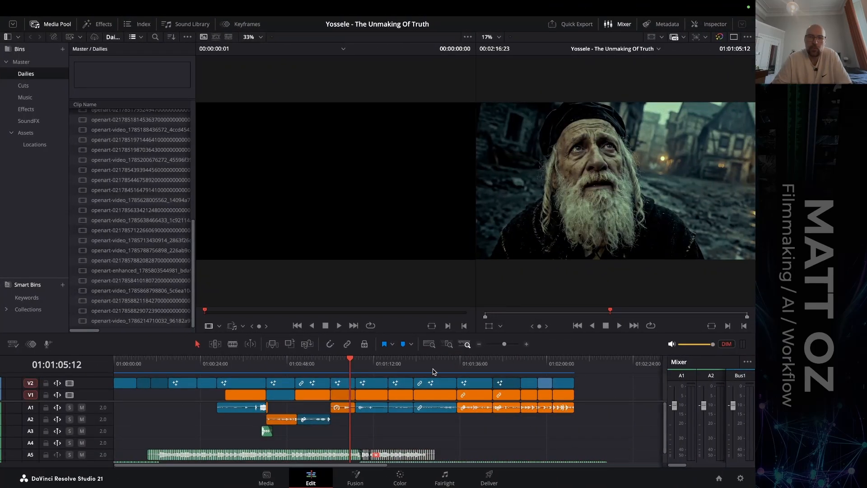
pyautogui.moveTo(431, 368); pyautogui.dragTo(434, 366)
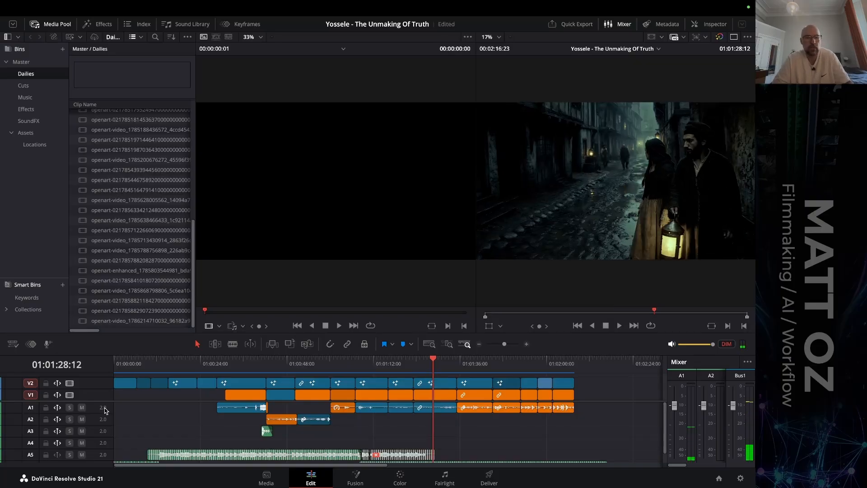
# Solo and mute the audio tracks and scrub the timeline from the lantern couple shot to 01:01:53:17.
pyautogui.keyDown('shift'); pyautogui.click(68, 421); pyautogui.keyUp('shift')
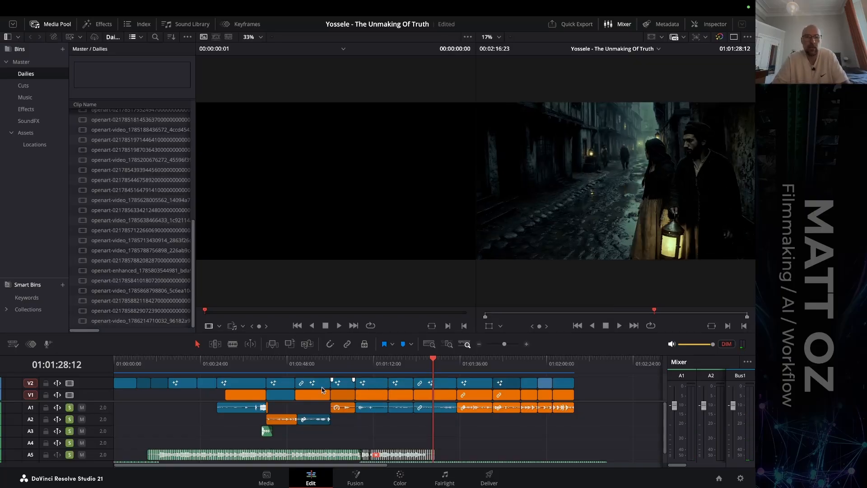
pyautogui.keyDown('shift'); pyautogui.click(82, 408); pyautogui.keyUp('shift')
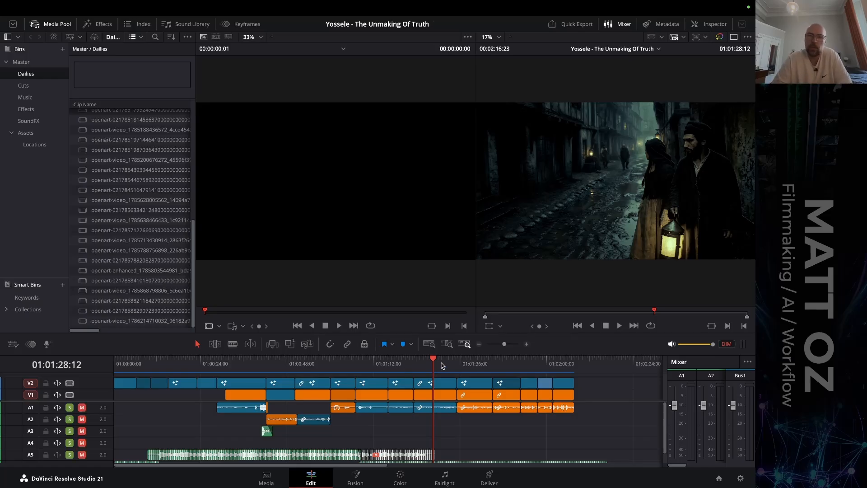
pyautogui.moveTo(435, 370)
pyautogui.mouseDown()
pyautogui.moveTo(446, 367)
pyautogui.moveTo(433, 367)
pyautogui.mouseUp()
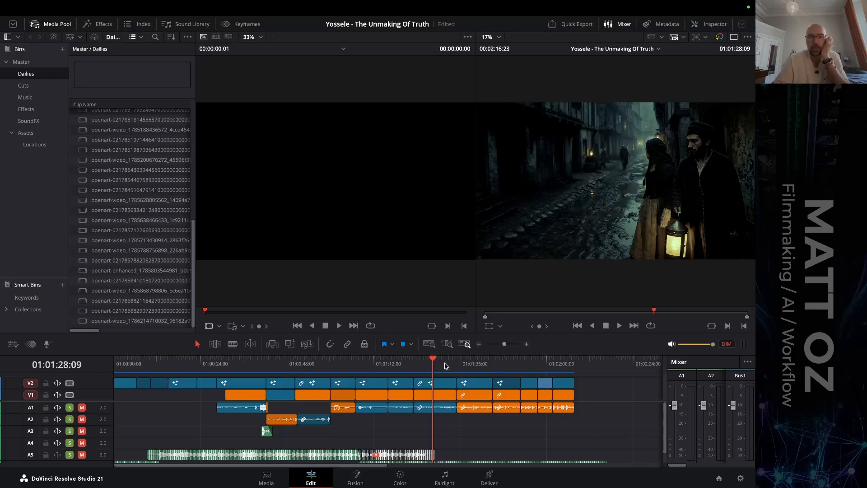
pyautogui.moveTo(445, 365); pyautogui.dragTo(468, 363)
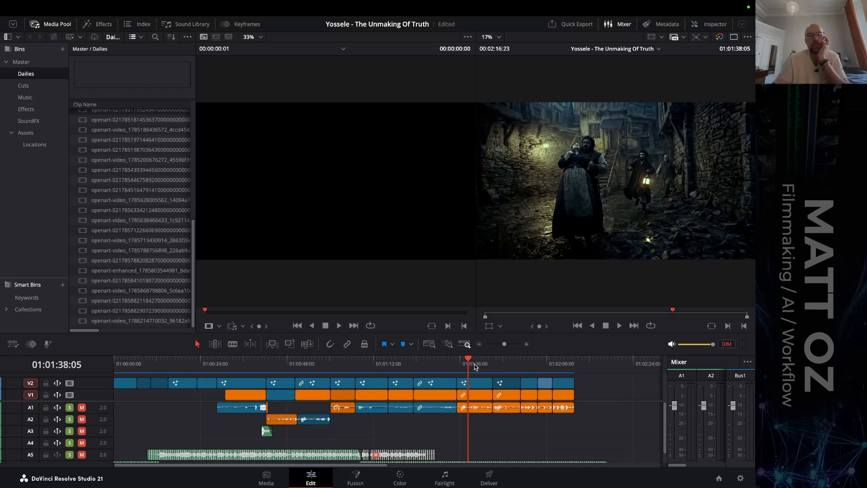
pyautogui.moveTo(474, 366); pyautogui.dragTo(524, 363)
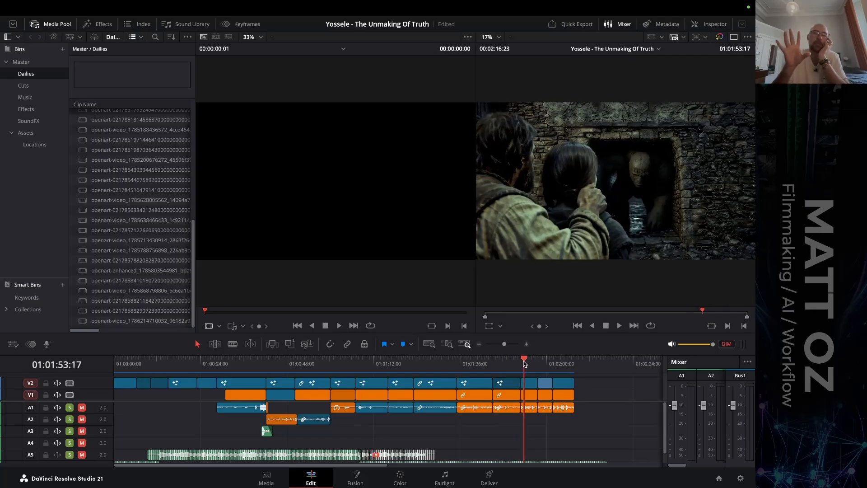
# Switch back to OpenArt in the browser, inspect the panorama of the last Dark Medieval Alleyway Night draft, and close it.
pyautogui.hotkey('ctrl', 'Left')
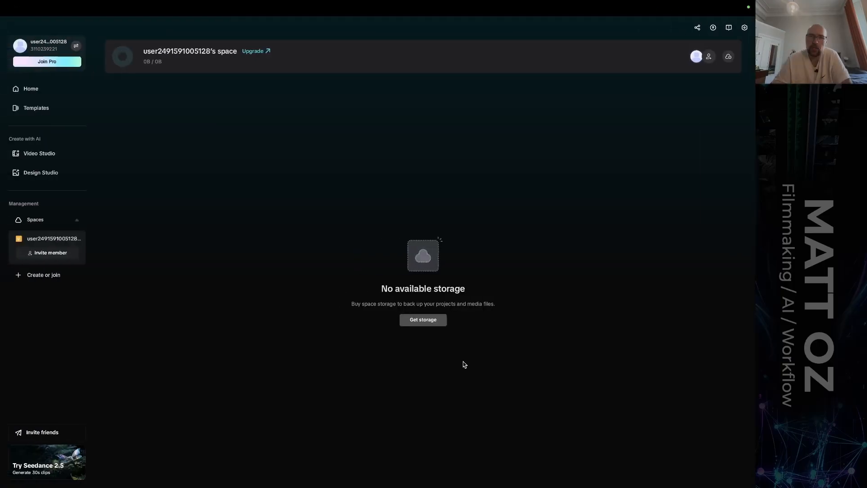
pyautogui.hotkey('ctrl', 'Left')
pyautogui.hotkey('ctrl', 'Left')
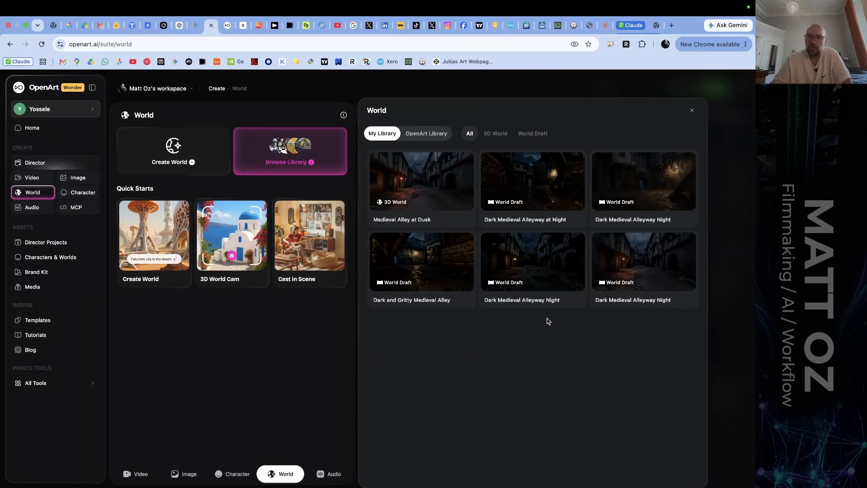
pyautogui.moveTo(626, 287)
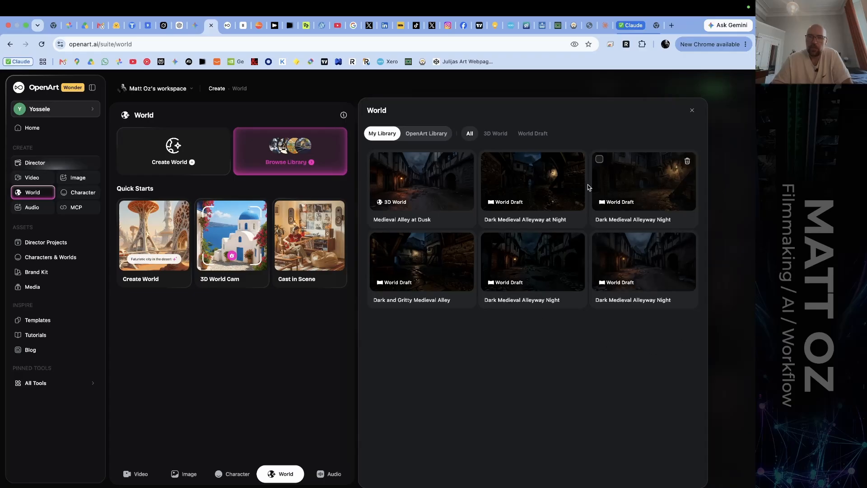
pyautogui.click(647, 266)
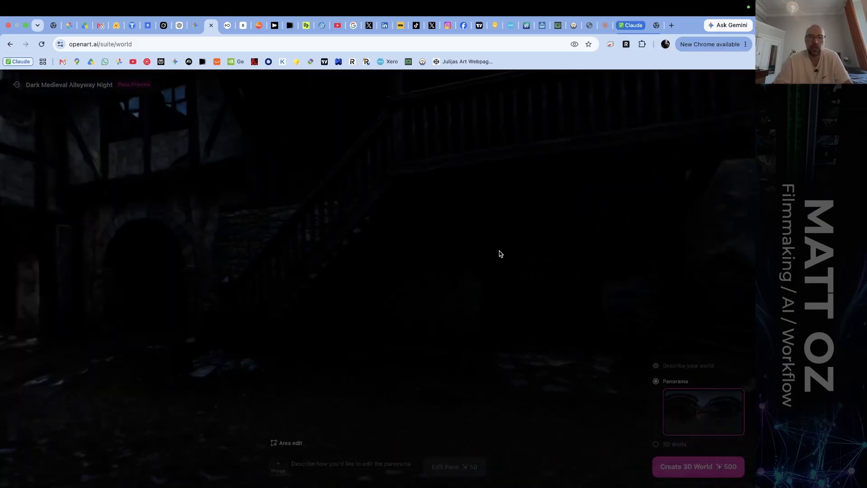
pyautogui.moveTo(274, 228); pyautogui.dragTo(421, 234)
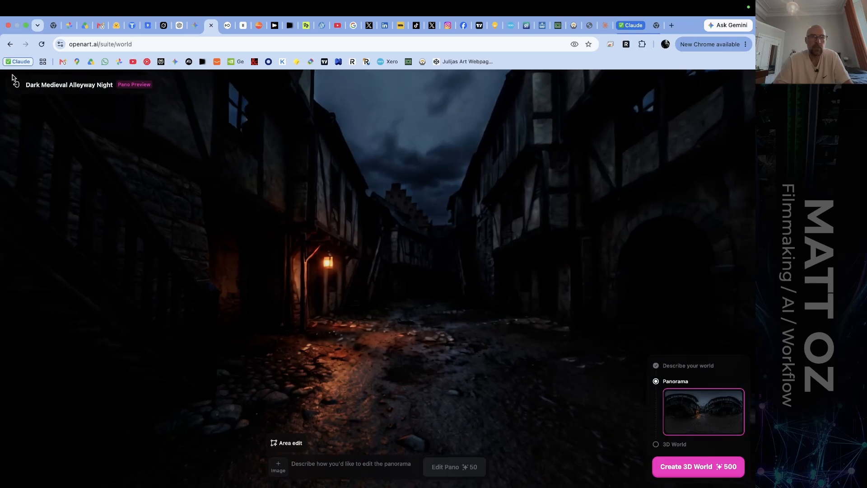
pyautogui.moveTo(231, 278); pyautogui.dragTo(313, 284)
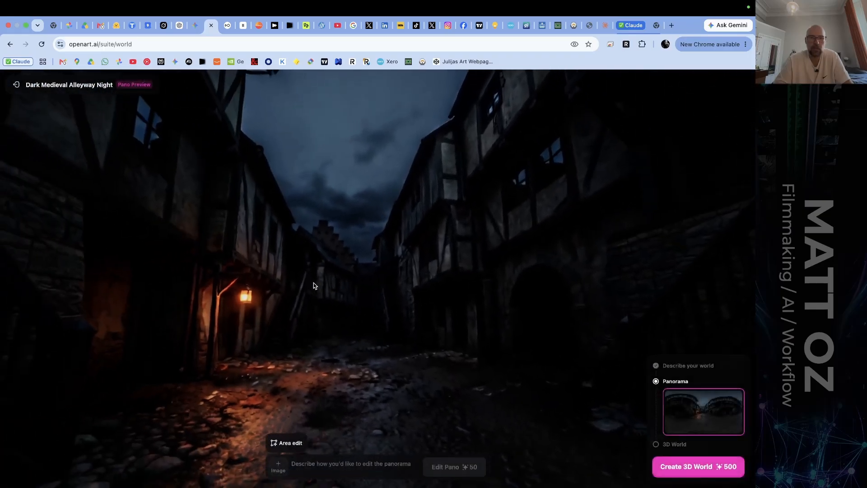
pyautogui.moveTo(167, 310); pyautogui.dragTo(294, 292)
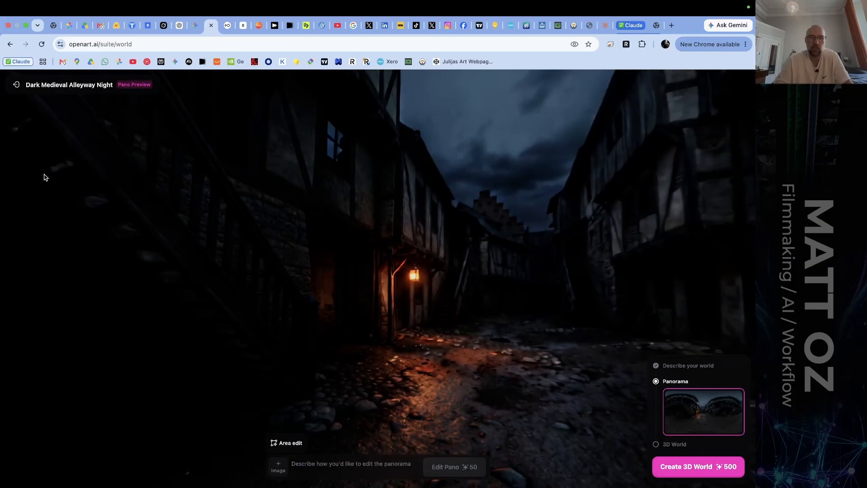
pyautogui.click(15, 86)
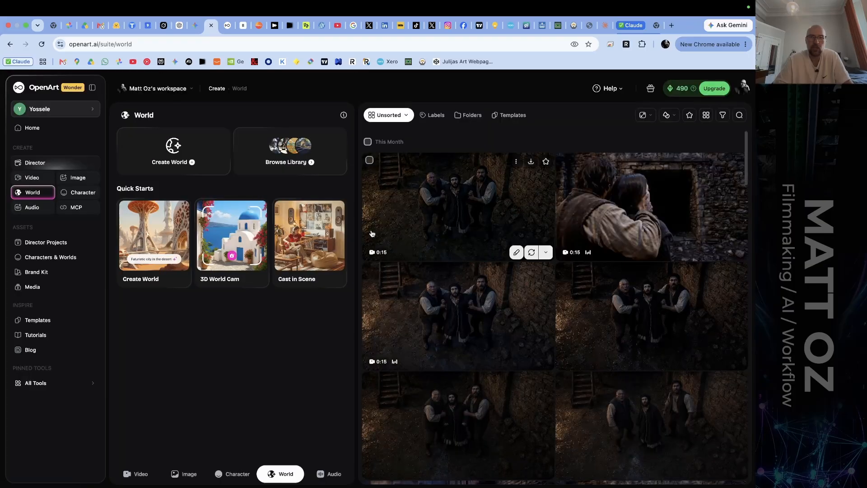
# Open the Medieval Alley at Dusk 3D world from the library and look around the sky, staircase and street.
pyautogui.click(298, 154)
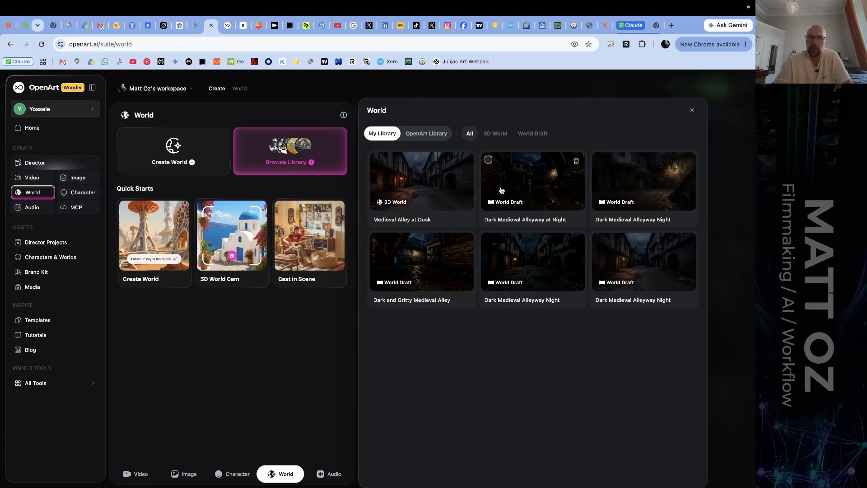
pyautogui.click(420, 182)
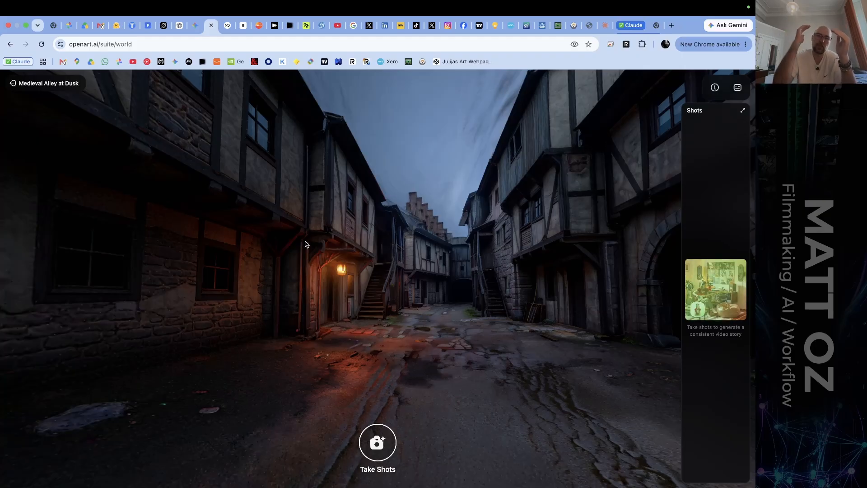
pyautogui.moveTo(355, 134); pyautogui.dragTo(444, 88)
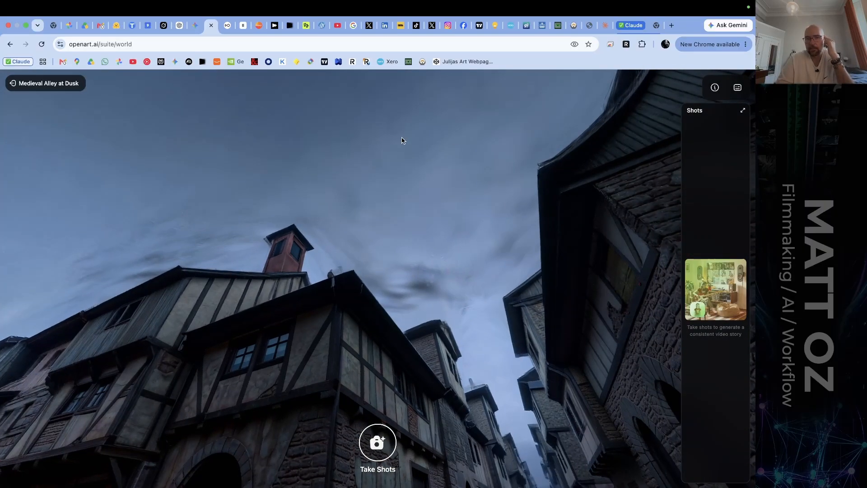
pyautogui.moveTo(391, 141); pyautogui.dragTo(437, 101)
pyautogui.moveTo(401, 174); pyautogui.dragTo(418, 286)
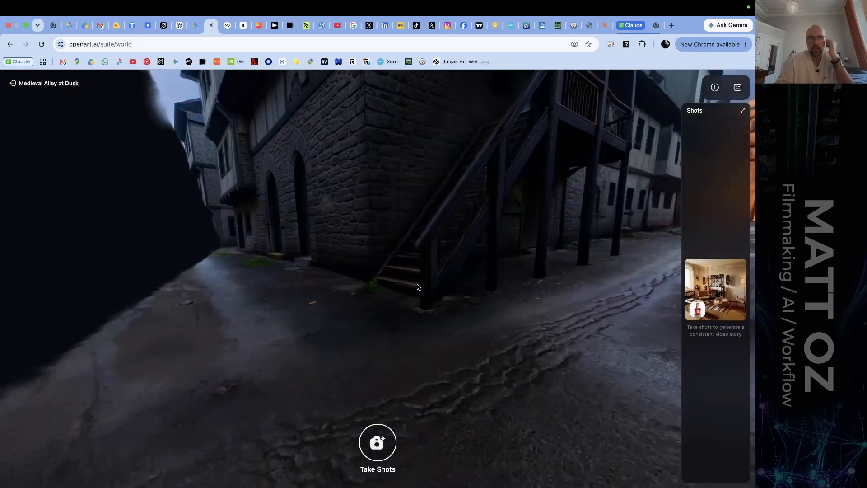
pyautogui.moveTo(470, 268); pyautogui.dragTo(406, 291)
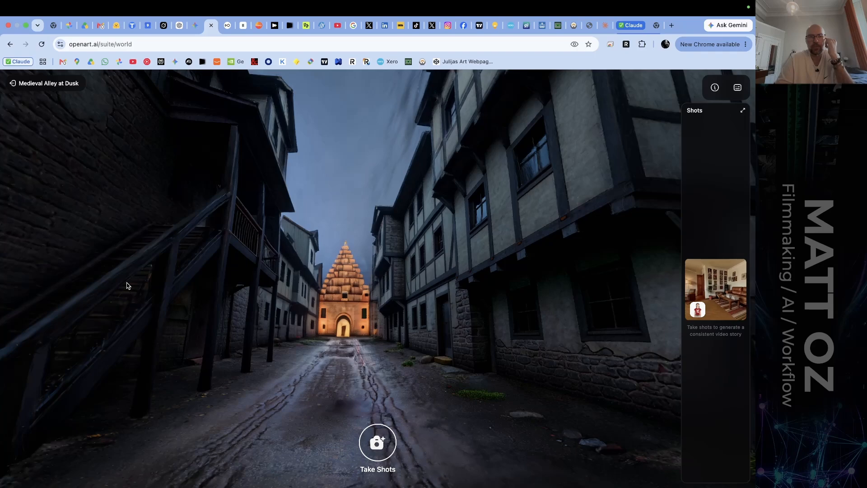
pyautogui.moveTo(127, 284); pyautogui.dragTo(373, 295)
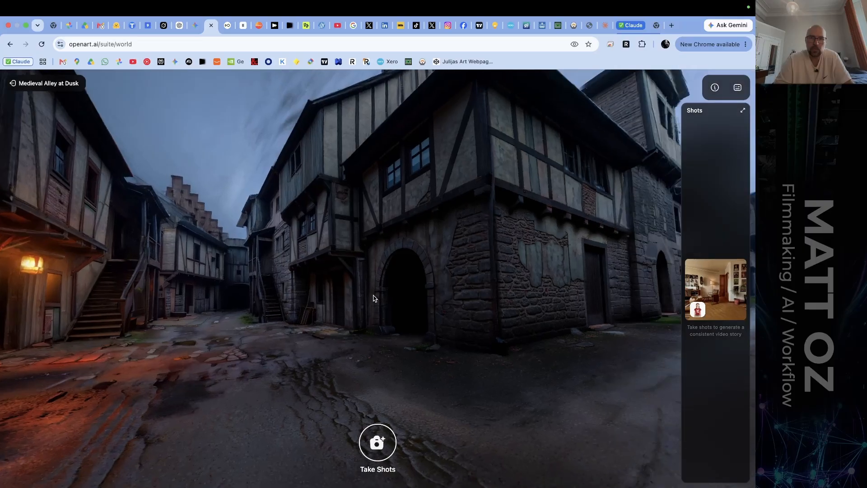
# Move the camera through the dark stone archway and turn it to face the lantern-lit house across the street.
pyautogui.press('w')
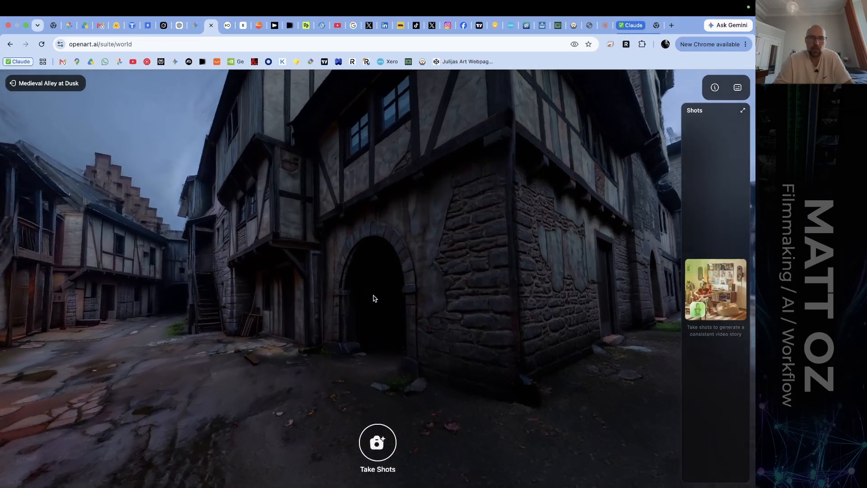
pyautogui.press('w')
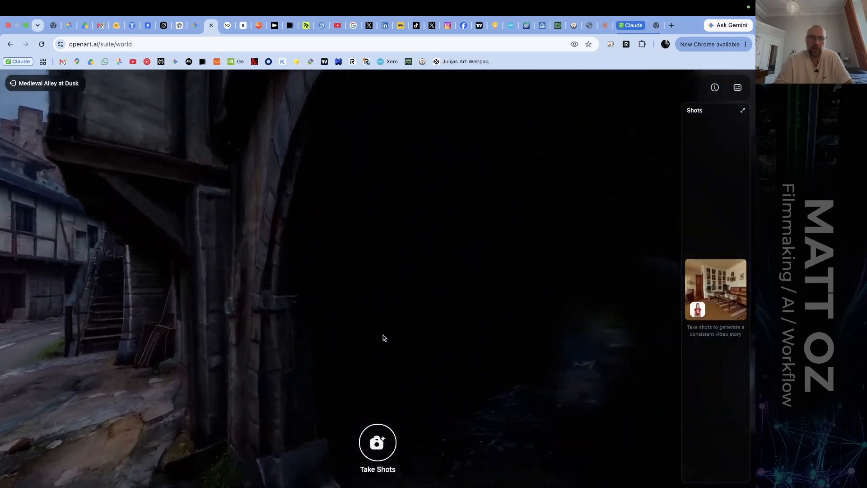
pyautogui.moveTo(443, 354); pyautogui.dragTo(688, 340)
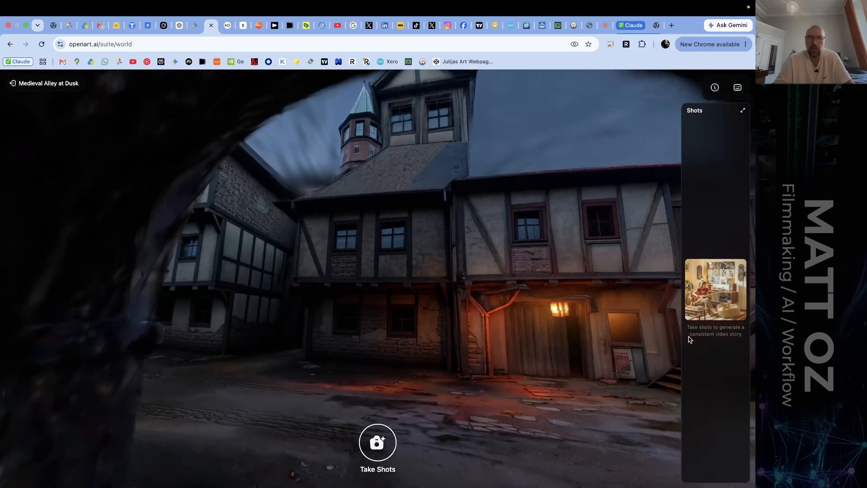
pyautogui.press('s')
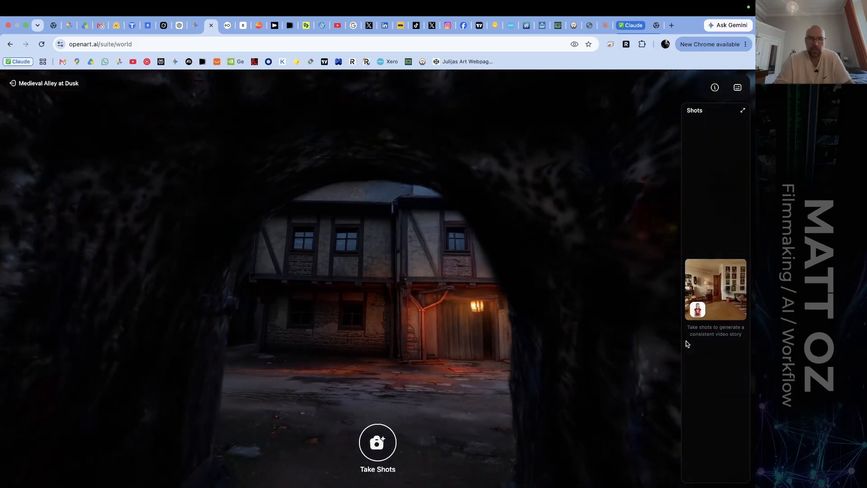
pyautogui.moveTo(571, 361); pyautogui.dragTo(574, 358)
pyautogui.press('w')
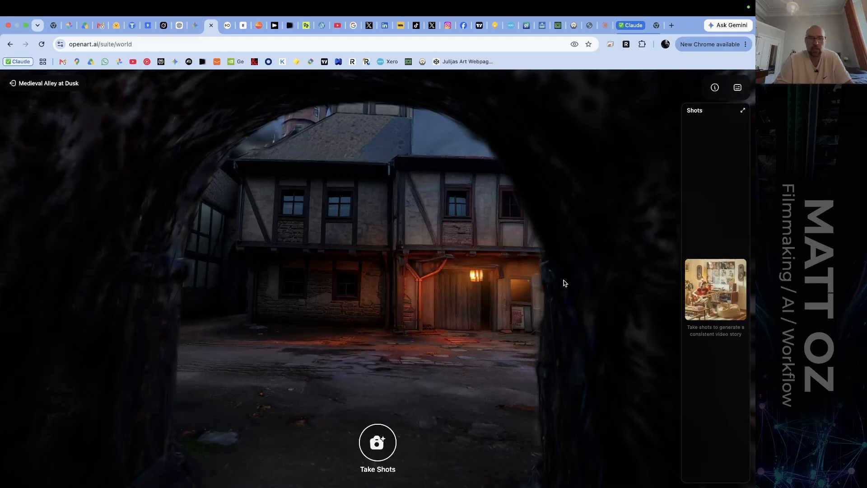
# Try lowering and raising the camera inside the archway, and check the list of movement controls.
pyautogui.press('q')
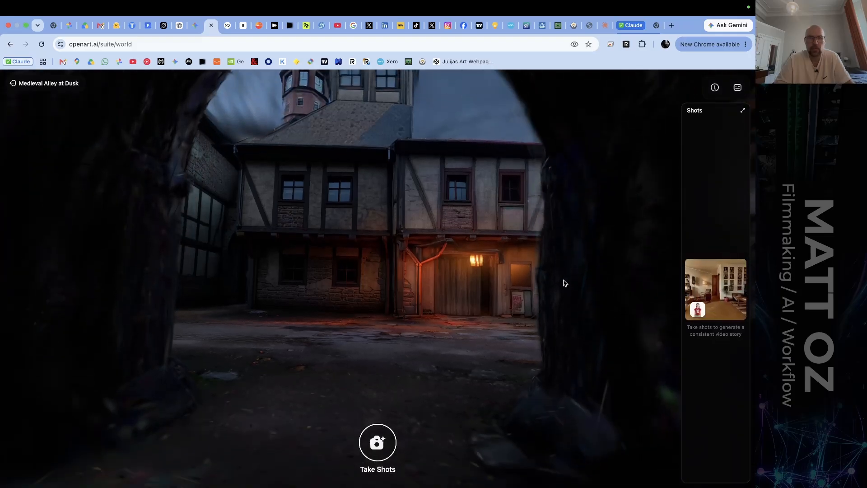
pyautogui.press('e')
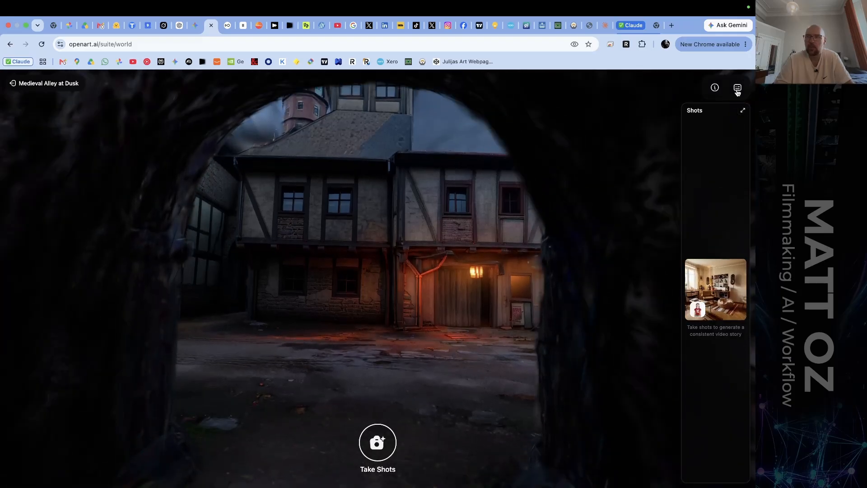
pyautogui.click(738, 88)
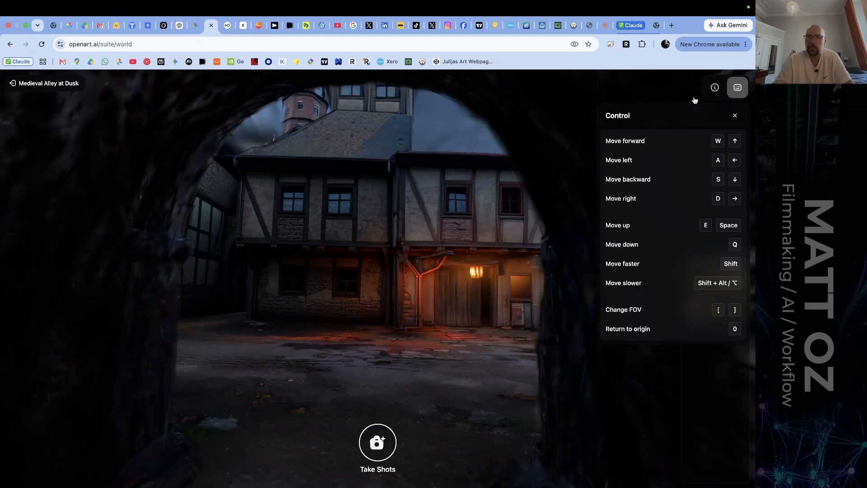
pyautogui.click(736, 89)
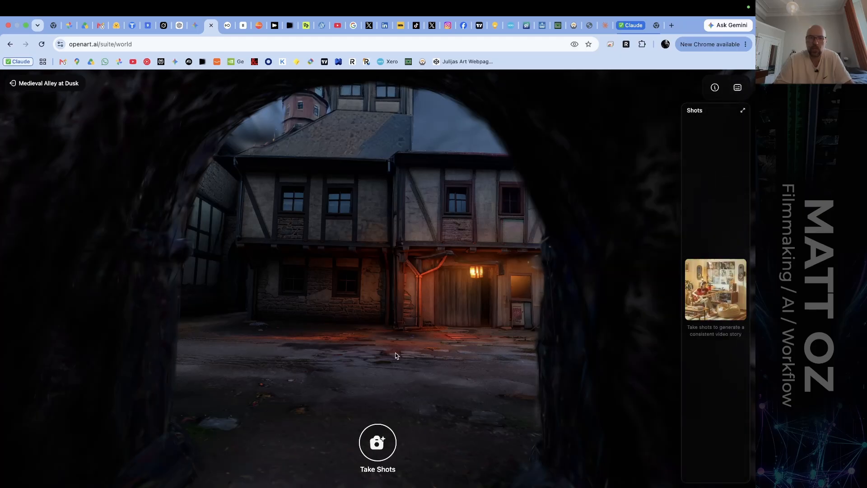
# Reframe the camera slightly farther back so the archway surrounds the lantern-lit house.
pyautogui.moveTo(390, 267); pyautogui.dragTo(368, 248)
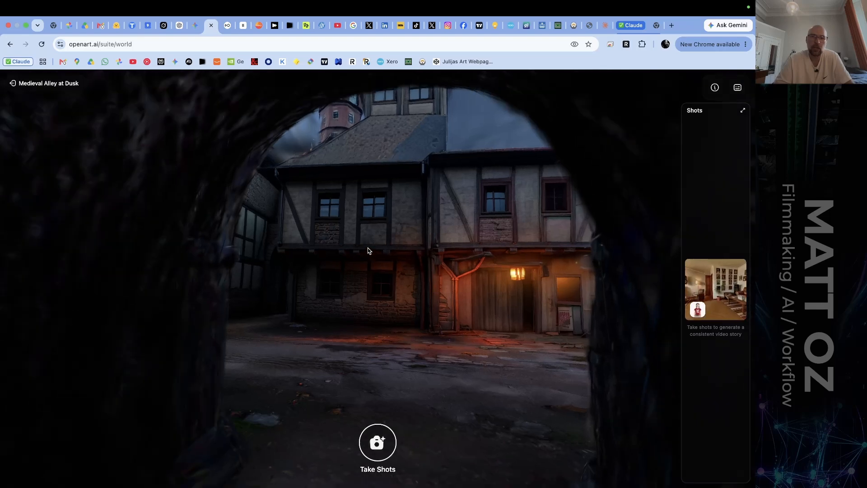
pyautogui.press('s')
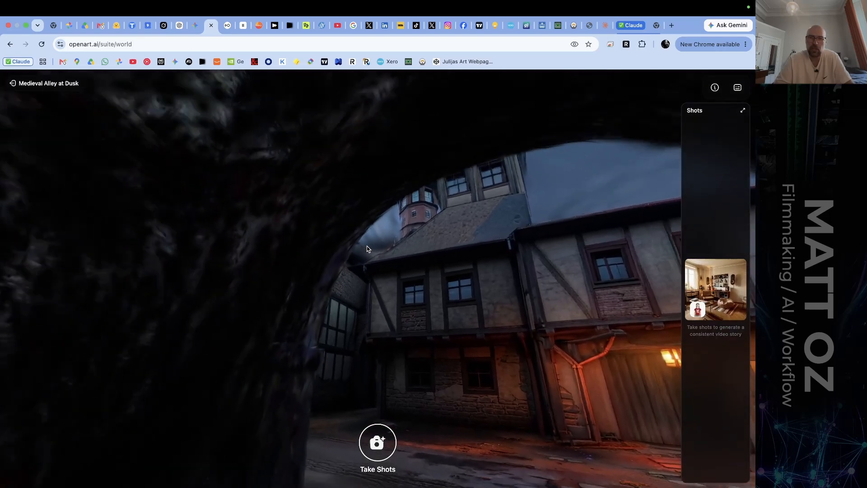
pyautogui.moveTo(366, 246); pyautogui.dragTo(388, 271)
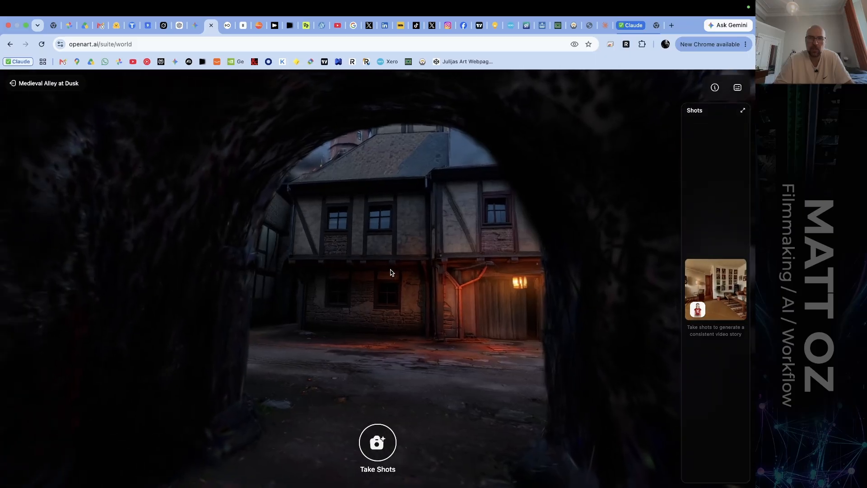
# Start a shot from the archway view and set its focal length to 52 mm.
pyautogui.click(377, 443)
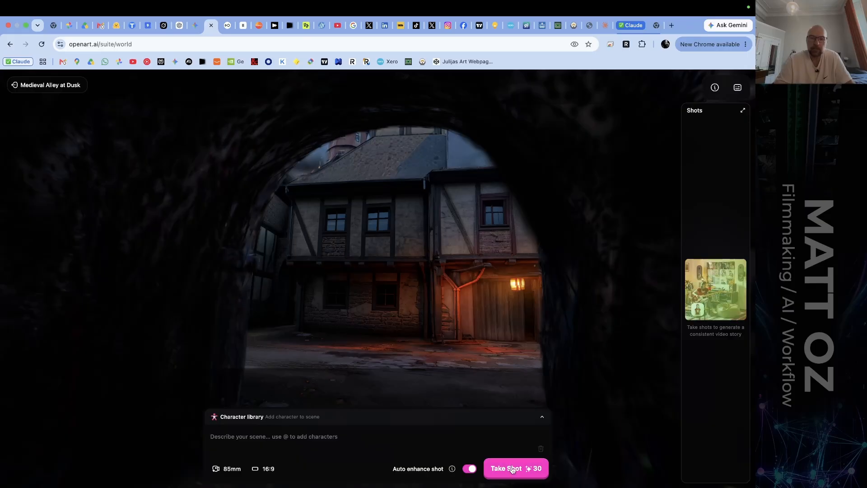
pyautogui.click(226, 469)
pyautogui.click(276, 437)
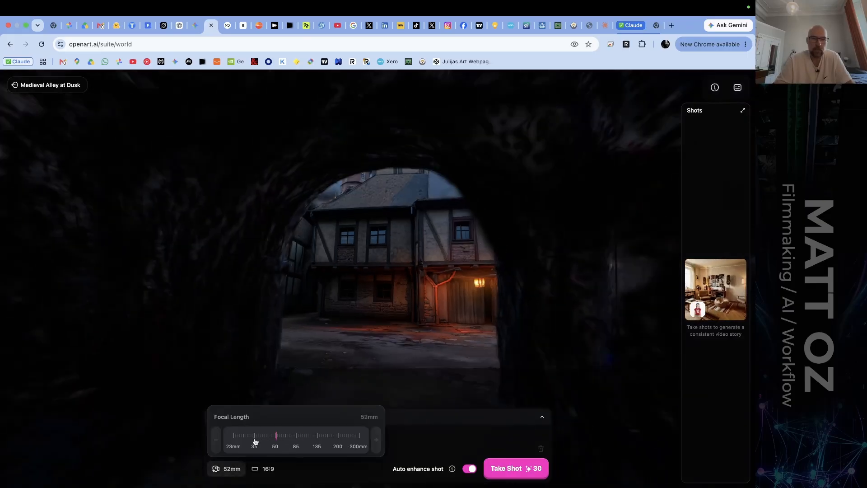
# Set the shot's focal length to 50 mm.
pyautogui.moveTo(255, 442); pyautogui.dragTo(233, 468)
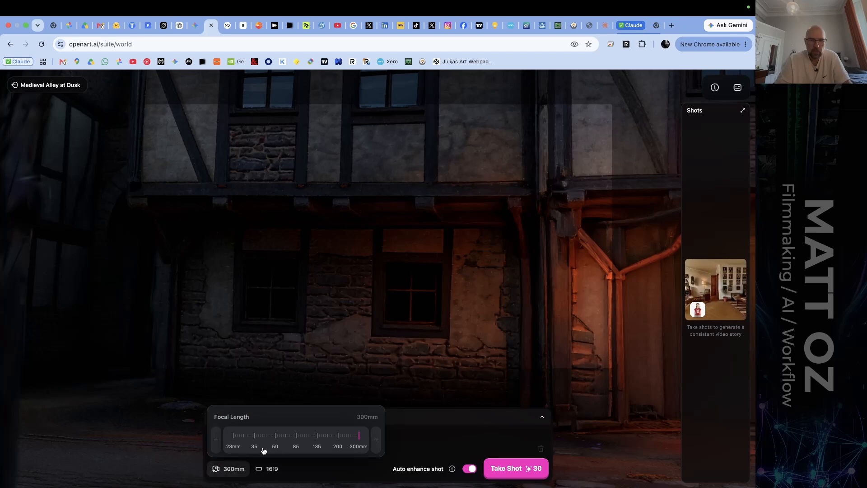
pyautogui.click(275, 438)
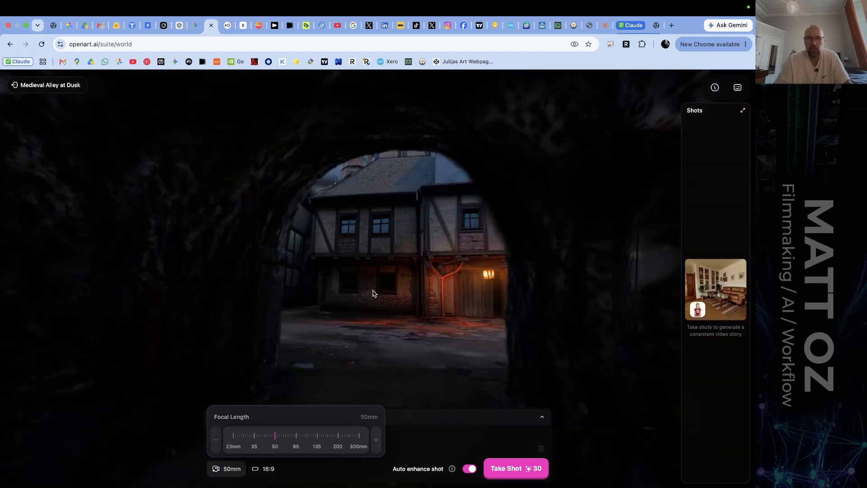
pyautogui.moveTo(373, 293); pyautogui.dragTo(364, 281)
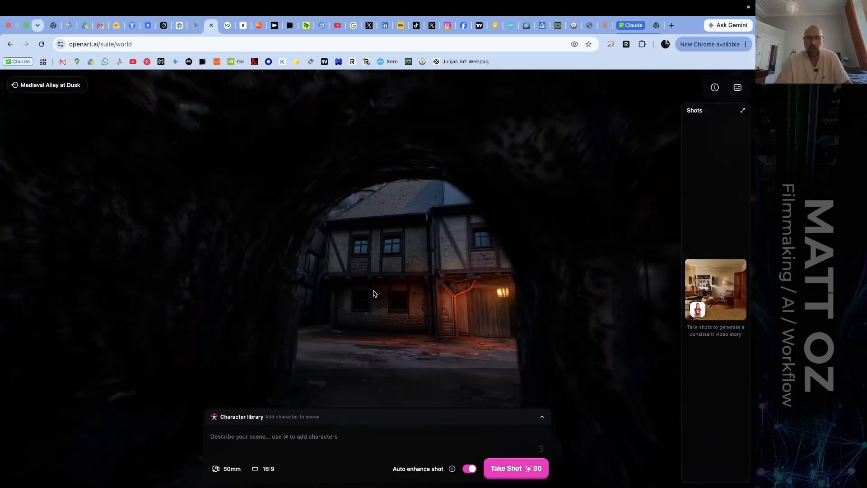
# Reframe the camera inside the archway, tilted upward so the arch surrounds the gabled houses, evening sky and lantern-lit door.
pyautogui.press('w')
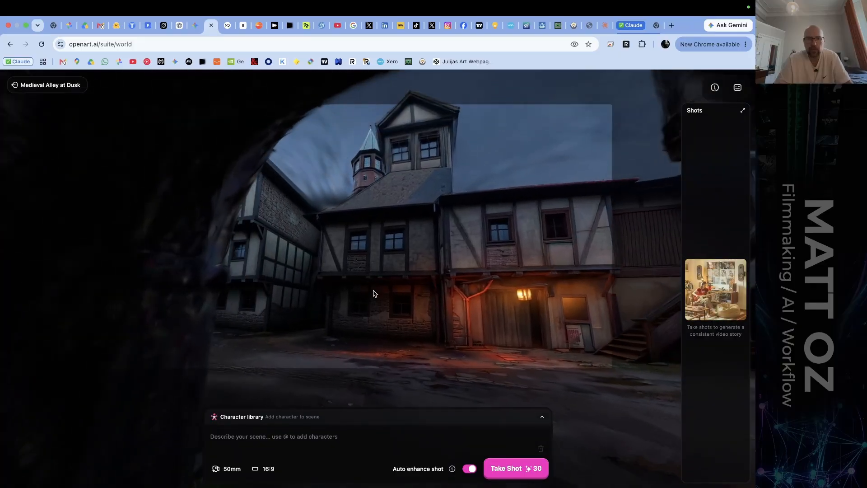
pyautogui.moveTo(360, 292)
pyautogui.mouseDown()
pyautogui.moveTo(343, 294)
pyautogui.moveTo(362, 267)
pyautogui.moveTo(389, 292)
pyautogui.moveTo(364, 293)
pyautogui.moveTo(396, 302)
pyautogui.moveTo(372, 298)
pyautogui.mouseUp()
pyautogui.press('s')
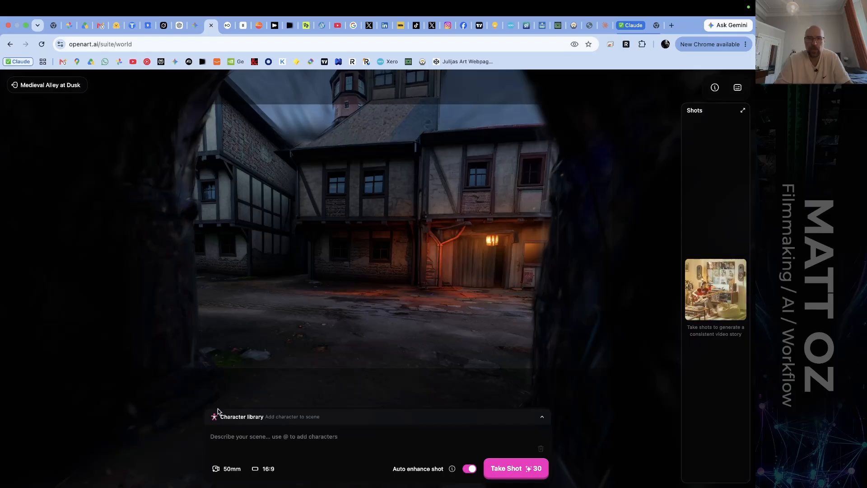
pyautogui.moveTo(276, 306); pyautogui.dragTo(260, 300)
pyautogui.press('q')
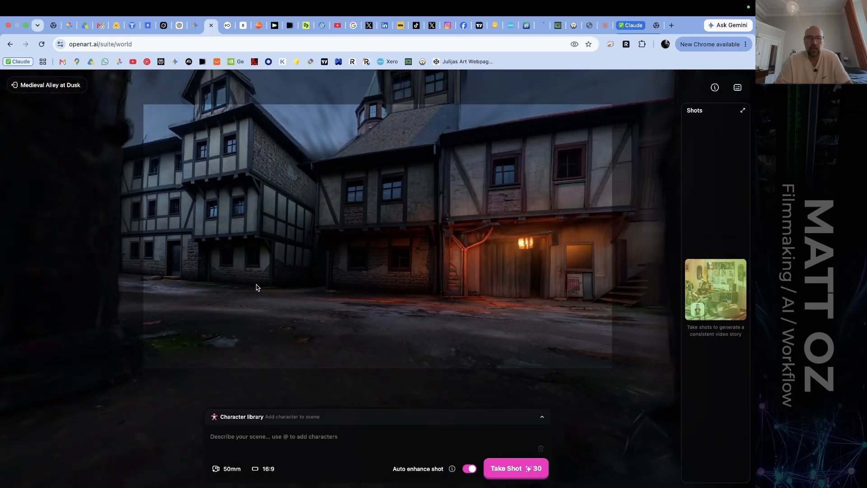
pyautogui.moveTo(256, 286); pyautogui.dragTo(253, 277)
pyautogui.press('s')
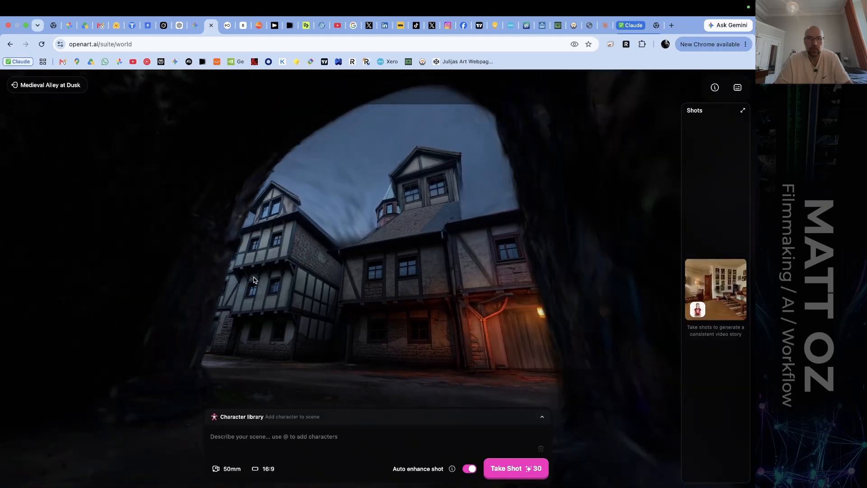
pyautogui.press('a')
pyautogui.press('d')
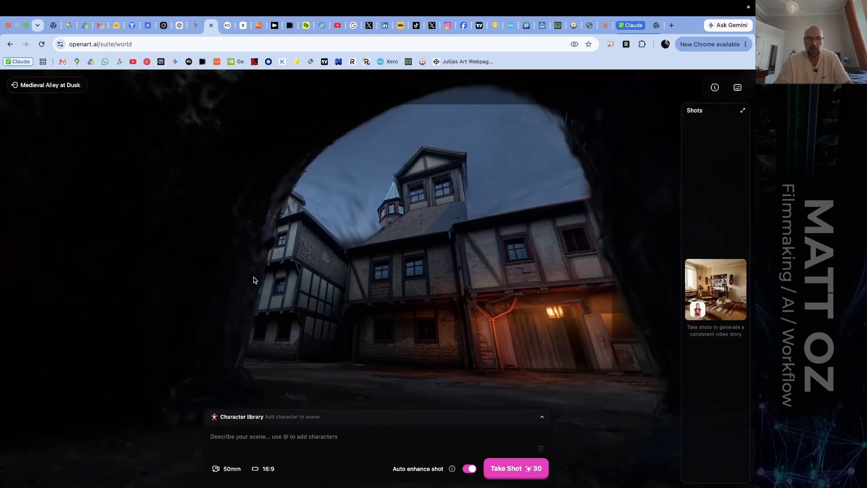
pyautogui.press('d')
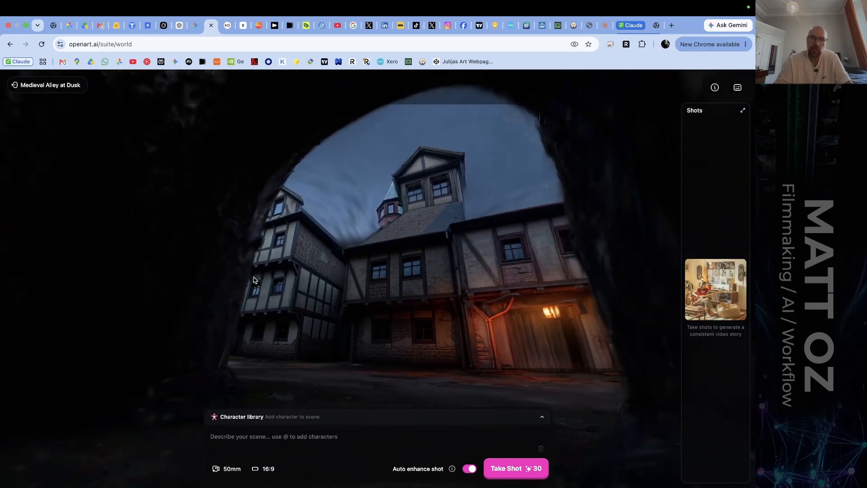
# Take a shot without a description and another described as "16th century bohemian prague street, diffuse cloud sky, night time, moon-lit, no moon.".
pyautogui.click(504, 469)
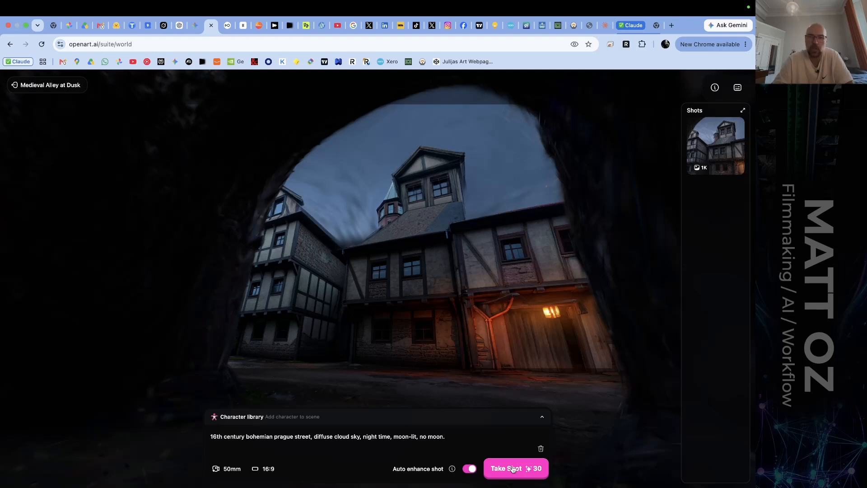
pyautogui.click(513, 469)
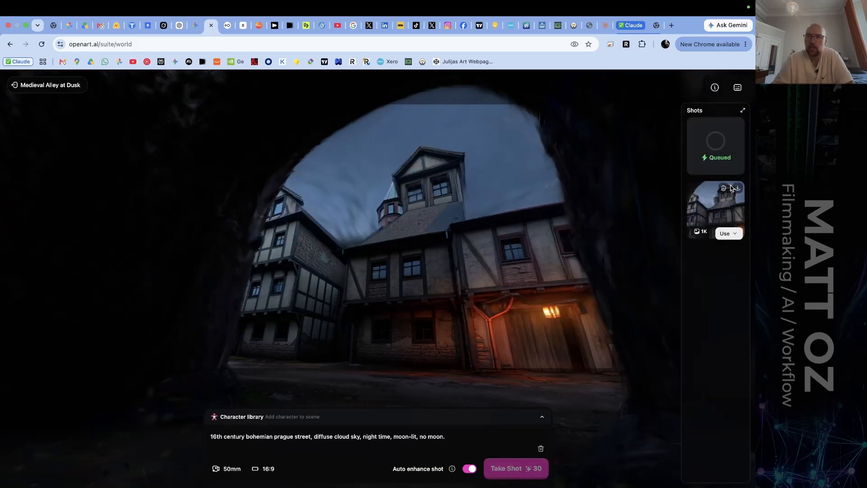
# Examine both generated archway shots at enlarged size and return to the world view.
pyautogui.click(723, 189)
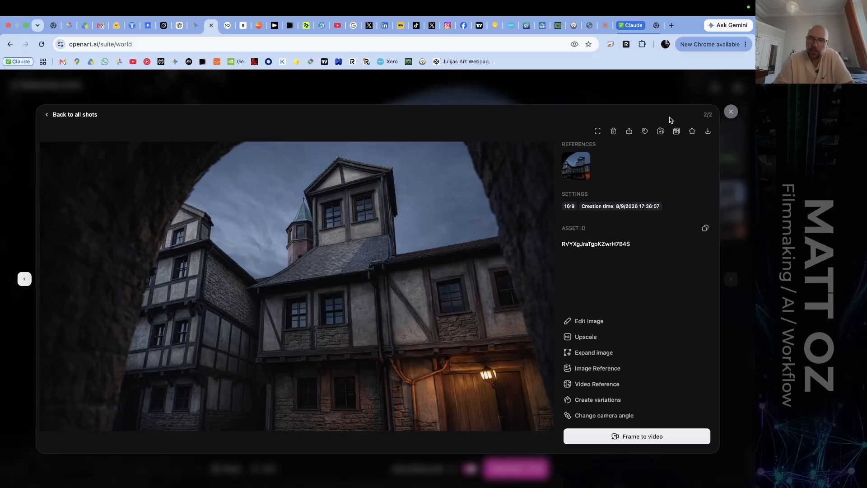
pyautogui.click(731, 112)
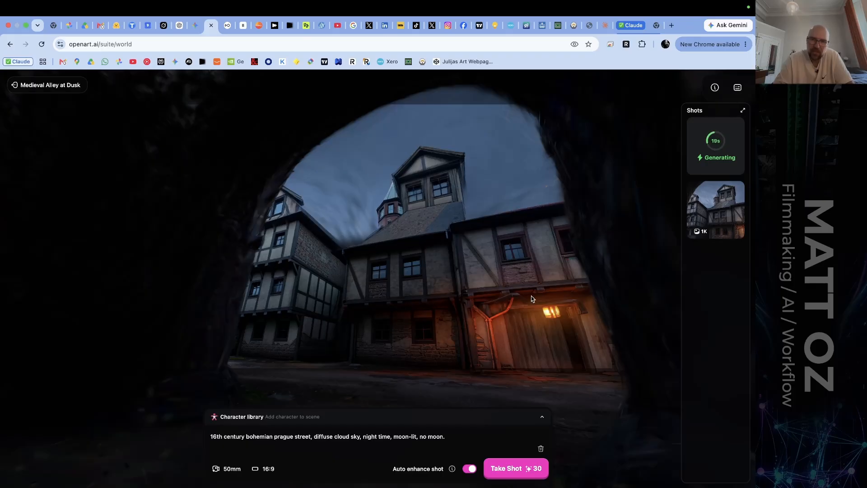
pyautogui.click(721, 211)
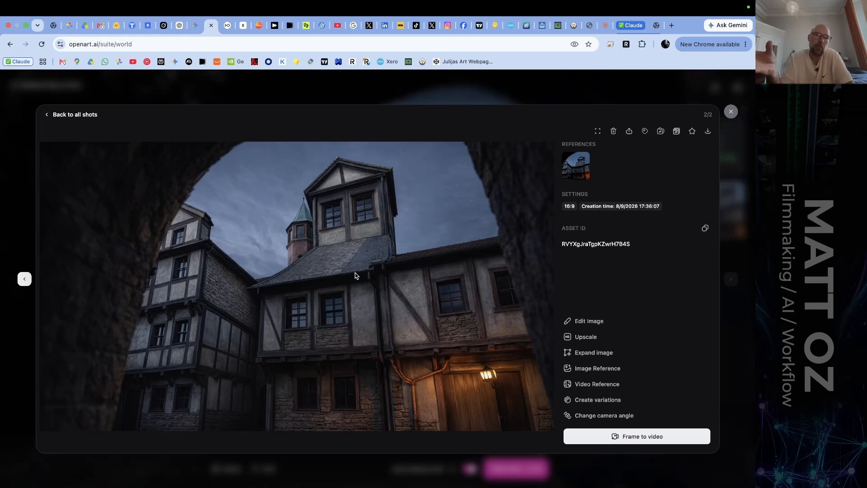
pyautogui.click(729, 112)
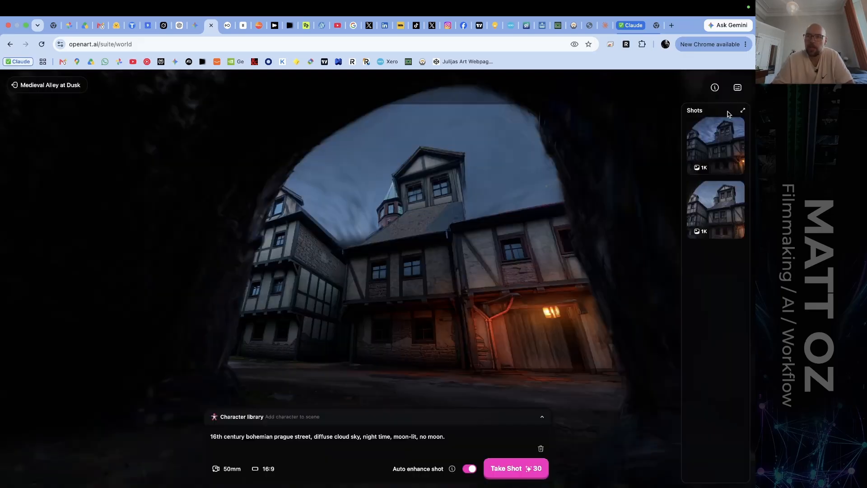
pyautogui.click(714, 143)
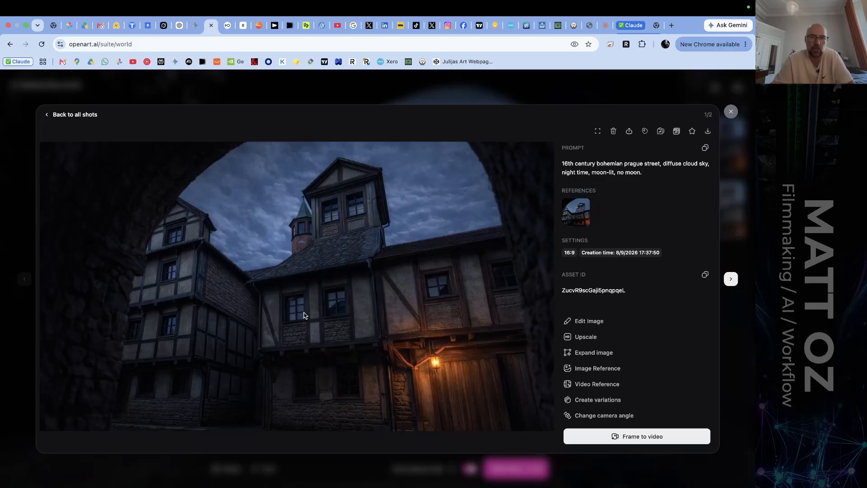
pyautogui.press('Escape')
# Move the camera out of the archway and turn it to look along the street towards the distant lantern.
pyautogui.moveTo(483, 328); pyautogui.dragTo(1, 332)
pyautogui.press('w')
pyautogui.press('w')
pyautogui.press('w')
pyautogui.press('w')
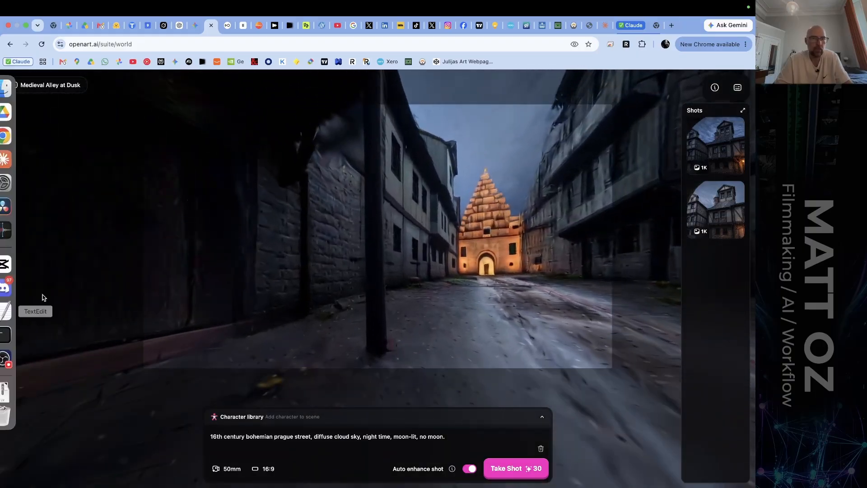
pyautogui.moveTo(342, 291); pyautogui.dragTo(127, 291)
pyautogui.moveTo(47, 321); pyautogui.dragTo(120, 304)
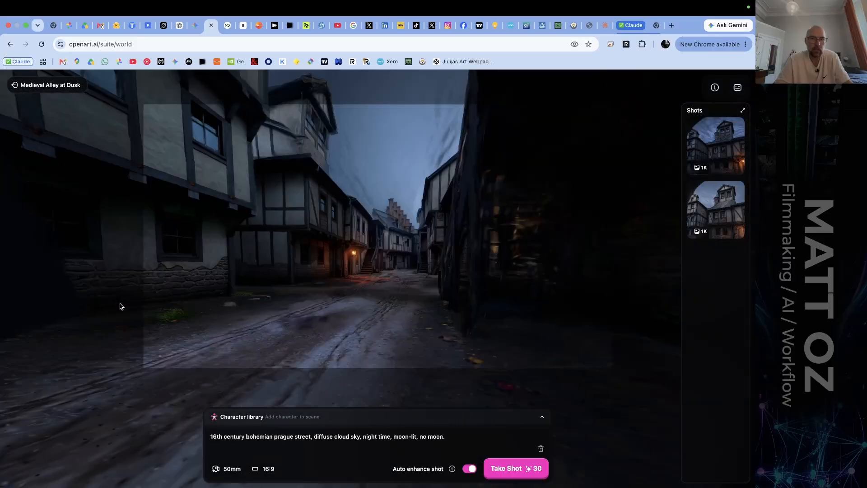
# Move the camera off the street in among the dark wooden posts, keeping it aimed towards the lantern-lit house.
pyautogui.press('d')
pyautogui.press('d')
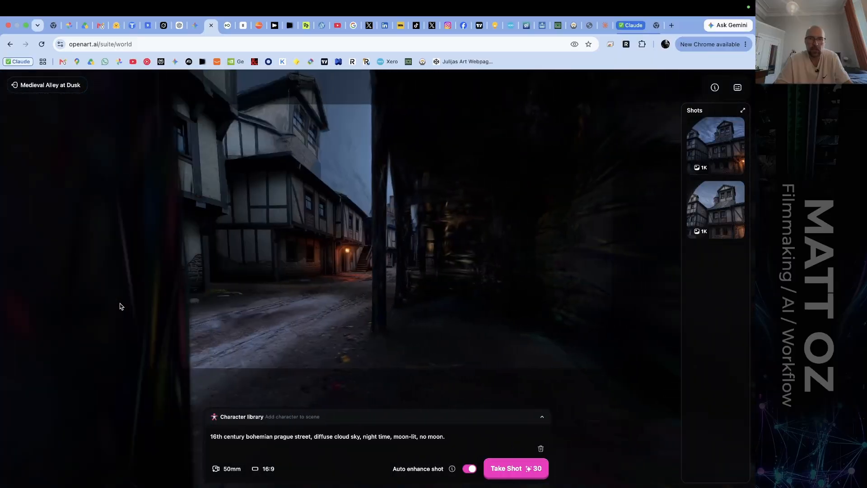
pyautogui.press('w')
pyautogui.moveTo(326, 283); pyautogui.dragTo(287, 302)
pyautogui.press('w')
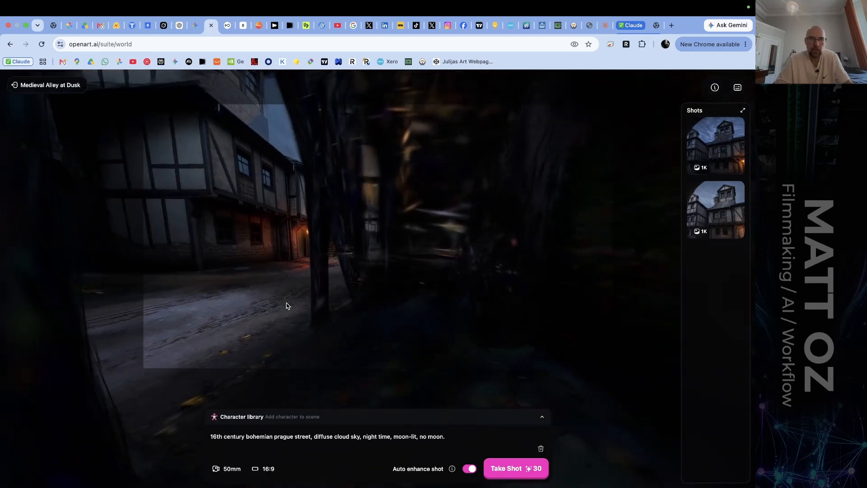
pyautogui.moveTo(305, 287); pyautogui.dragTo(316, 274)
pyautogui.press('w')
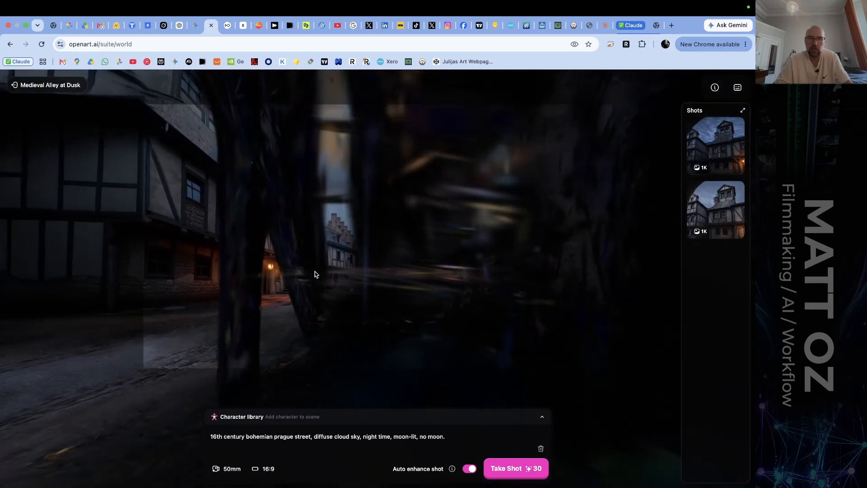
# Pull the camera back and sideways out of the posts until it looks straight down the street.
pyautogui.press('s')
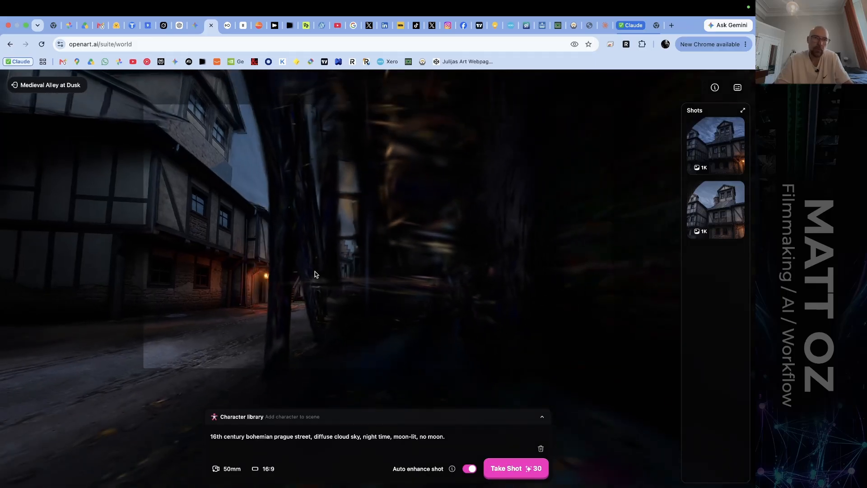
pyautogui.press('a')
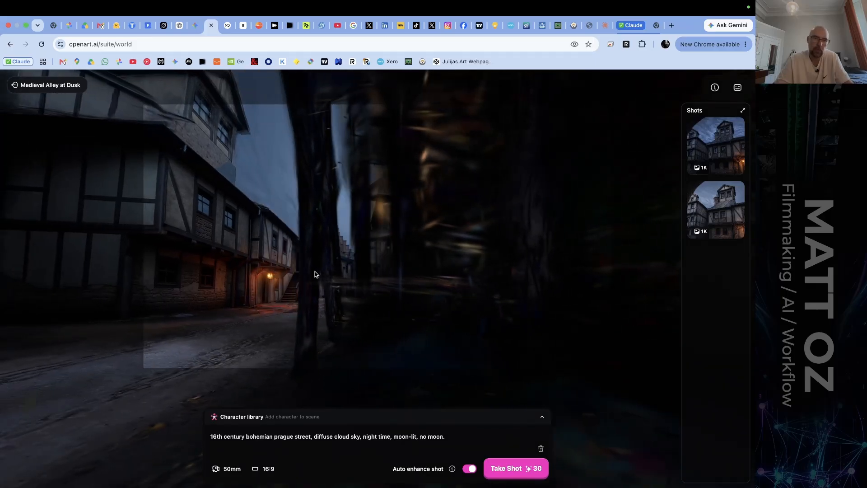
pyautogui.press('a')
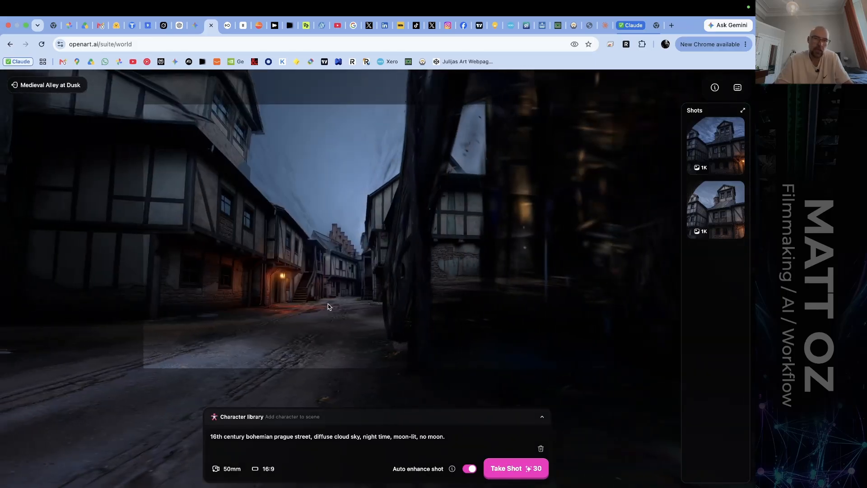
pyautogui.press('a')
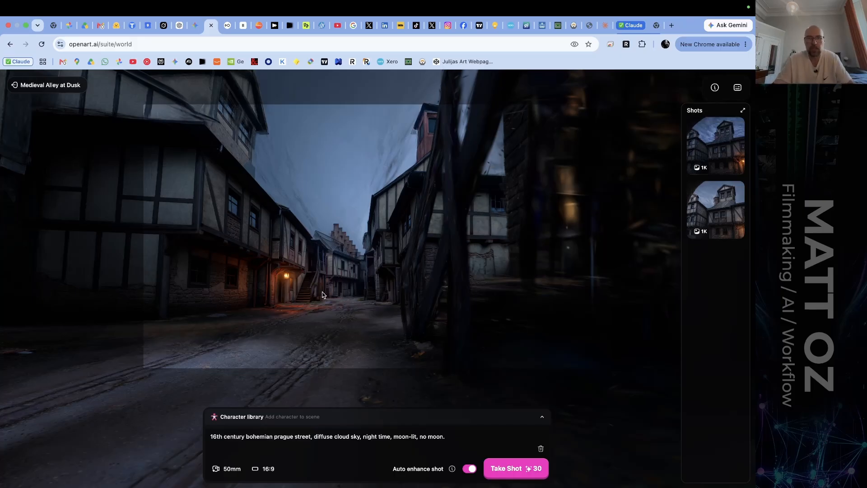
# Frame the half-timbered houses and lantern from behind the dark posts, and take a shot with the same description.
pyautogui.moveTo(322, 292); pyautogui.dragTo(274, 296)
pyautogui.press('s')
pyautogui.press('d')
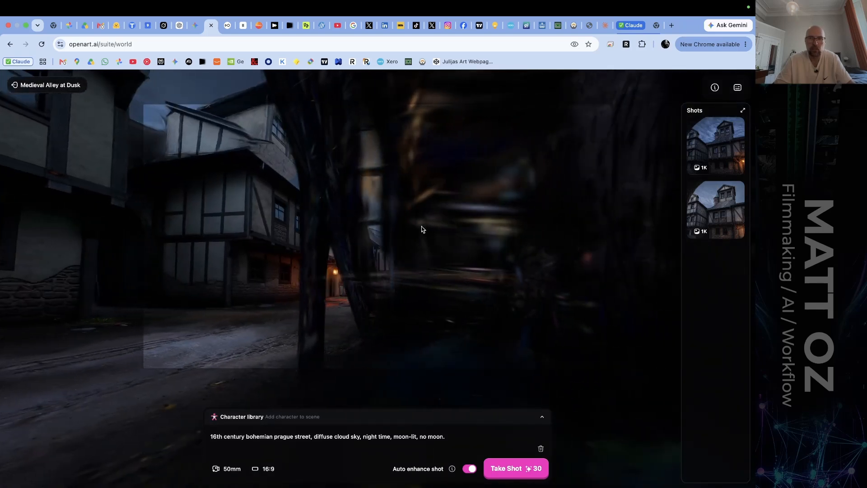
pyautogui.moveTo(422, 230); pyautogui.dragTo(409, 249)
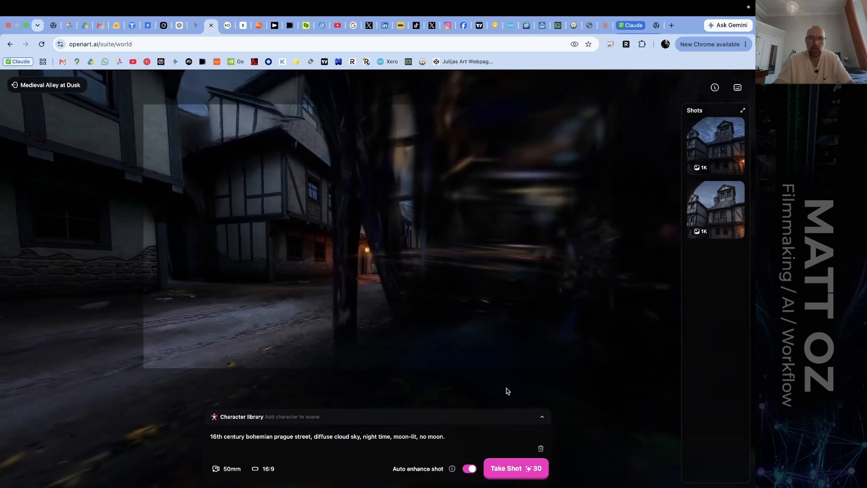
pyautogui.click(518, 470)
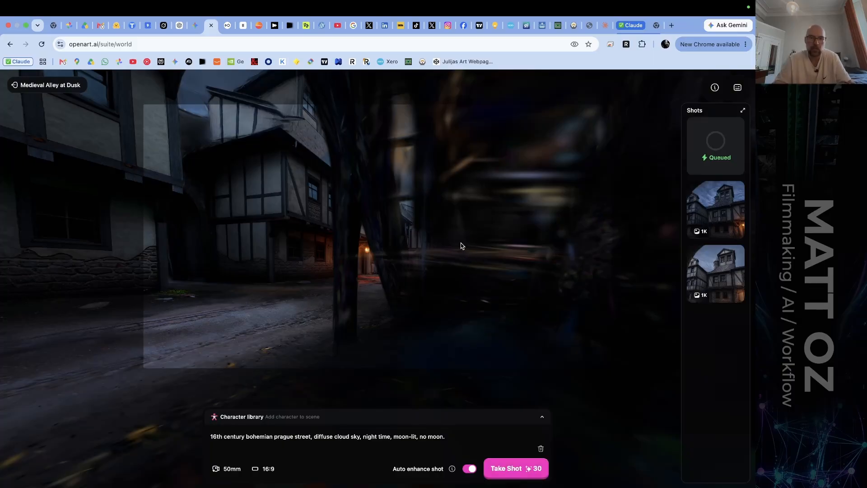
# Shift the camera among the posts to try other framings of the half-timbered houses and lantern.
pyautogui.press('w')
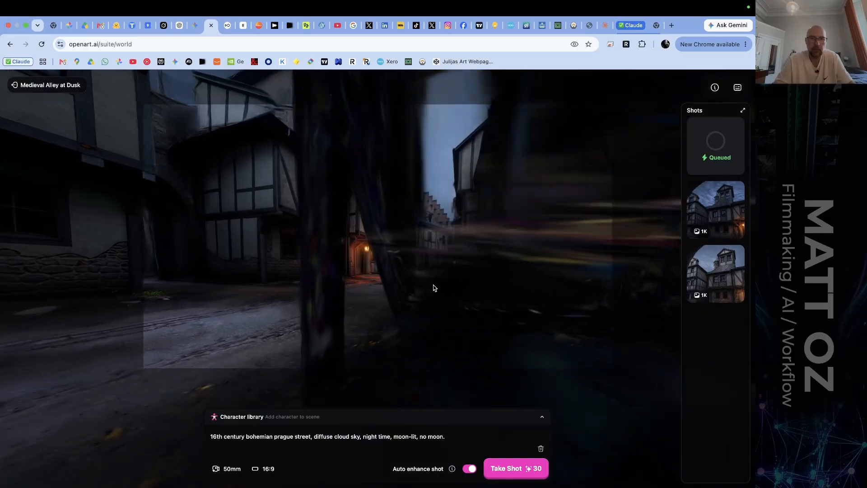
pyautogui.press('s')
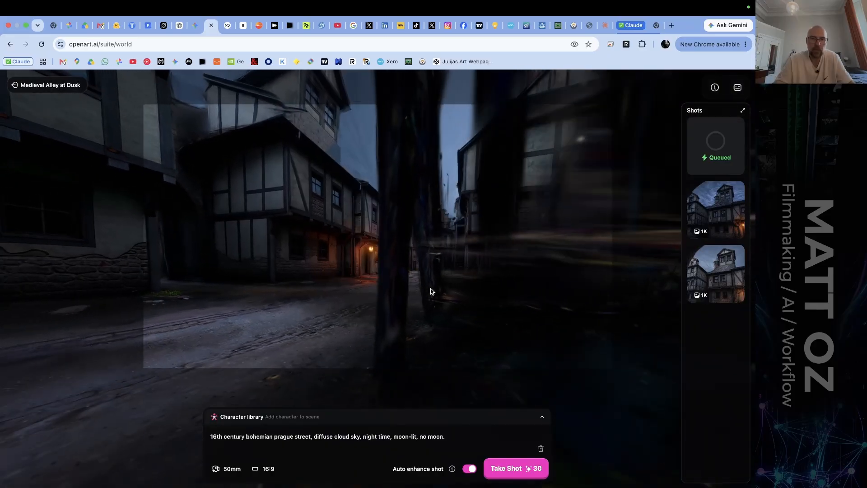
pyautogui.press('a')
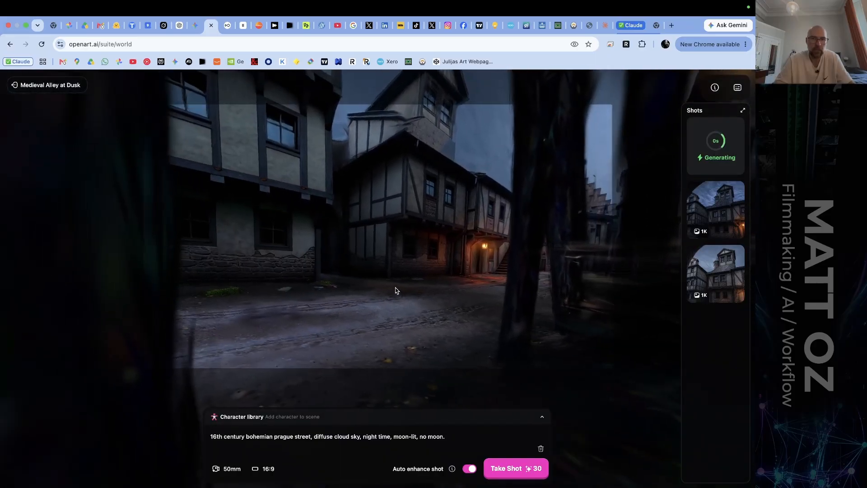
pyautogui.press('a')
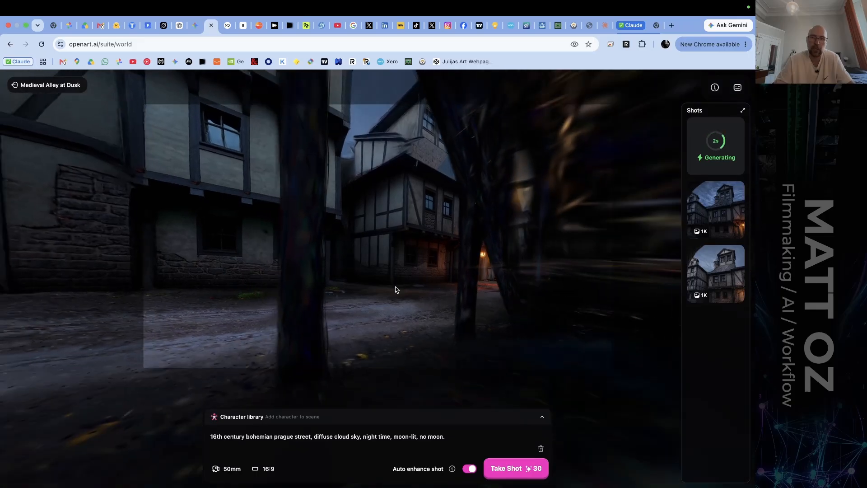
pyautogui.press('d')
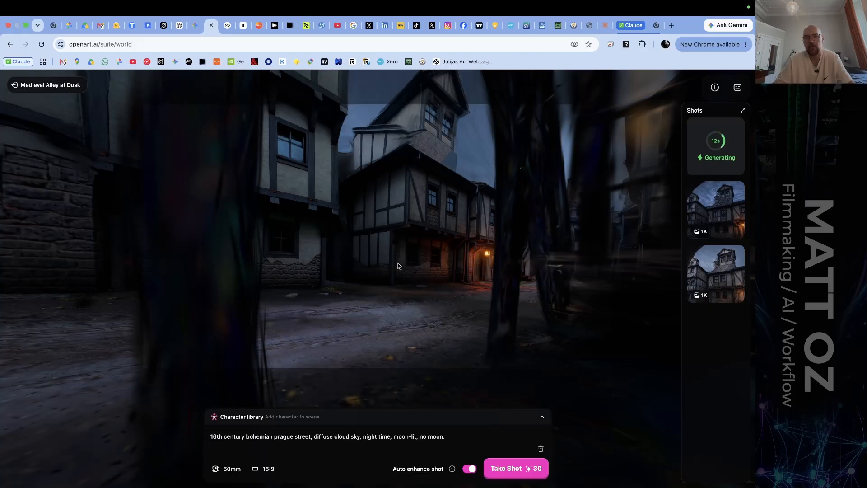
# Move the camera out from among the posts to the middle of the street, looking down between the half-timbered houses.
pyautogui.moveTo(400, 267); pyautogui.dragTo(495, 272)
pyautogui.press('w')
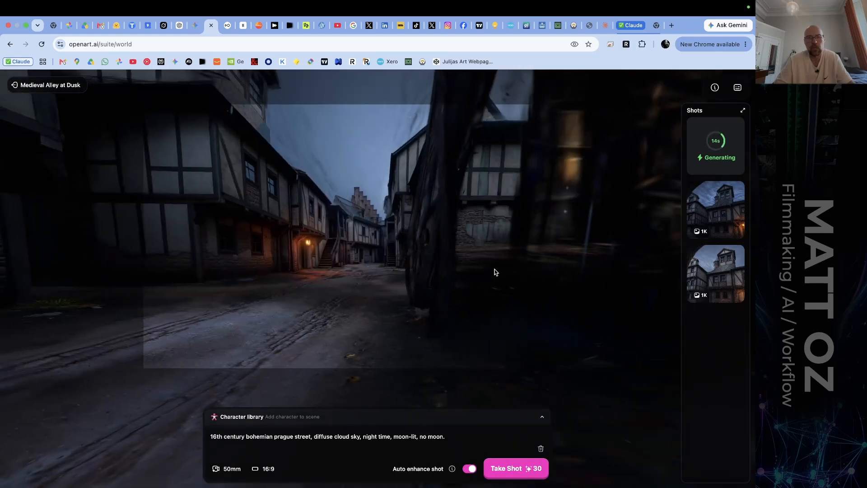
pyautogui.press('a')
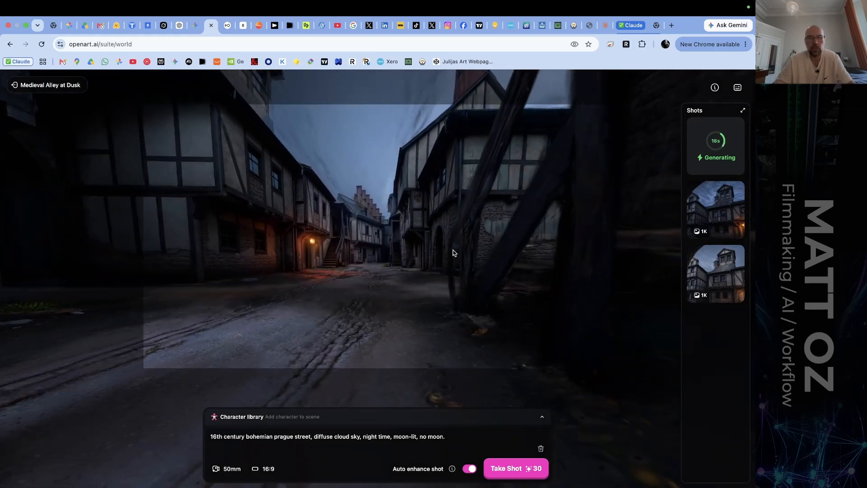
pyautogui.press('w')
pyautogui.moveTo(454, 253); pyautogui.dragTo(412, 221)
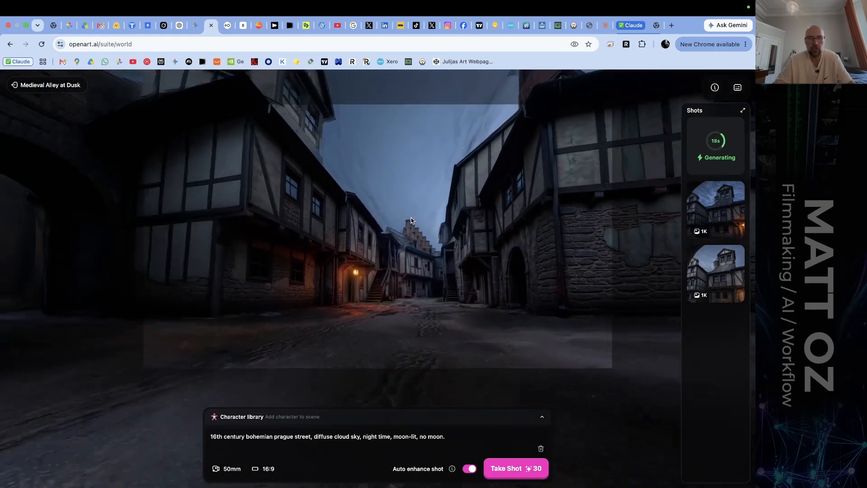
pyautogui.press('w')
# Turn the camera past the dark archway to look along the street towards the brightly lit stepped-gable building.
pyautogui.moveTo(281, 267); pyautogui.dragTo(223, 289)
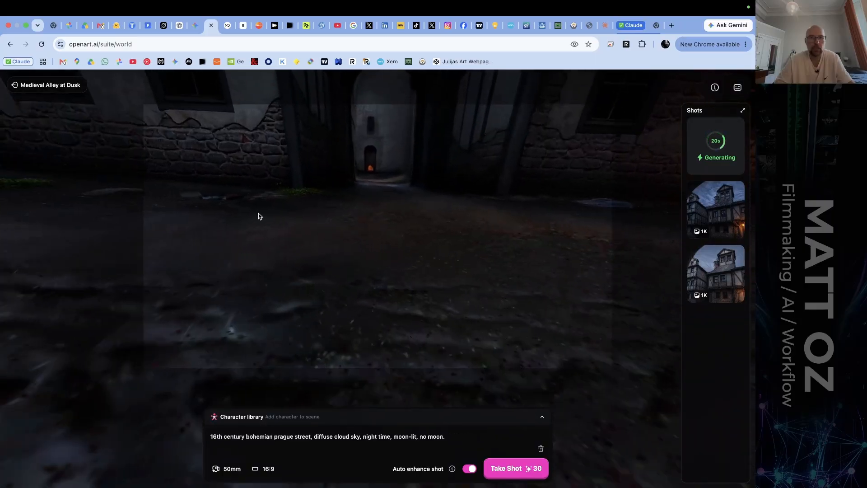
pyautogui.moveTo(259, 216); pyautogui.dragTo(90, 217)
pyautogui.moveTo(230, 214); pyautogui.dragTo(194, 187)
pyautogui.press('s')
pyautogui.press('d')
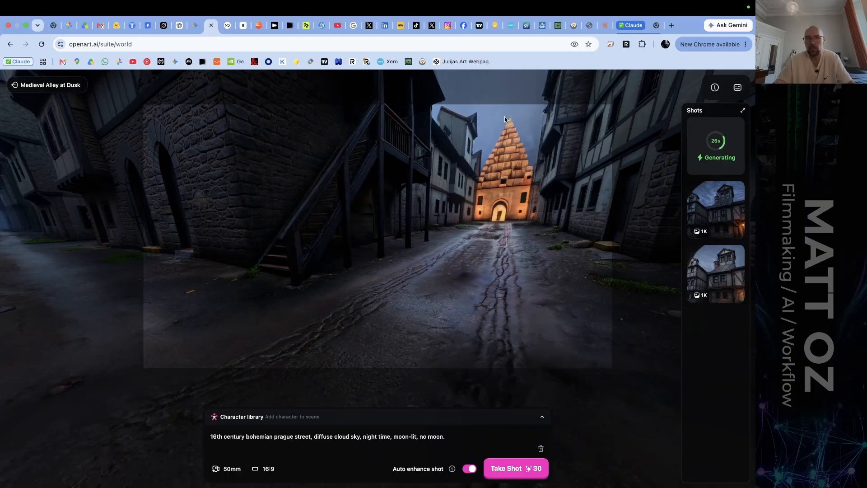
pyautogui.moveTo(487, 197); pyautogui.dragTo(455, 213)
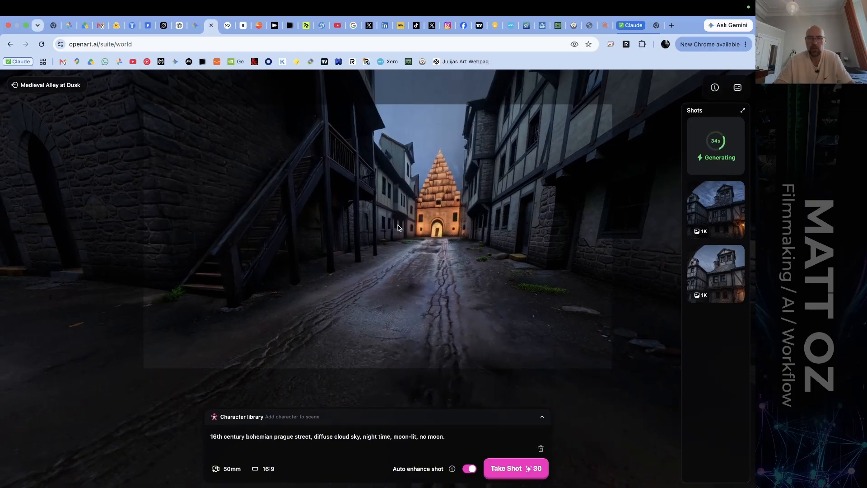
# Move the camera through the dark structures to a raised viewpoint looking down on the lantern-lit street.
pyautogui.moveTo(398, 225); pyautogui.dragTo(244, 242)
pyautogui.press('w')
pyautogui.press('w')
pyautogui.press('w')
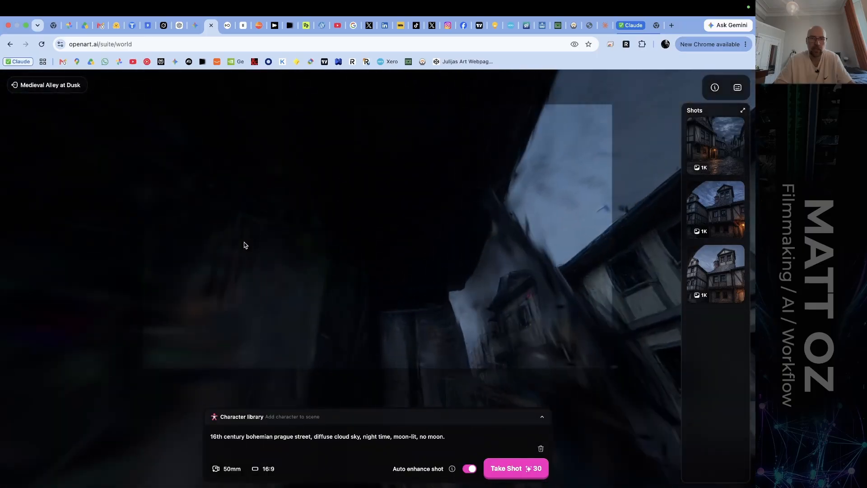
pyautogui.moveTo(372, 285); pyautogui.dragTo(531, 370)
pyautogui.press('w')
pyautogui.press('e')
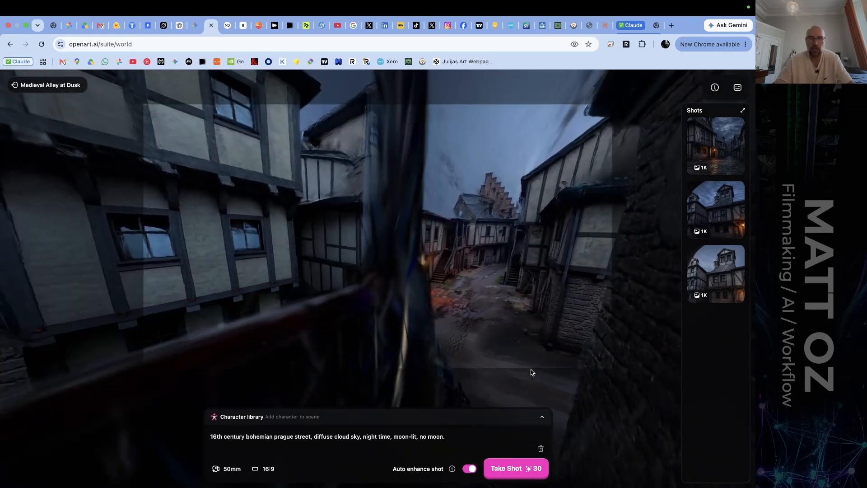
pyautogui.press('d')
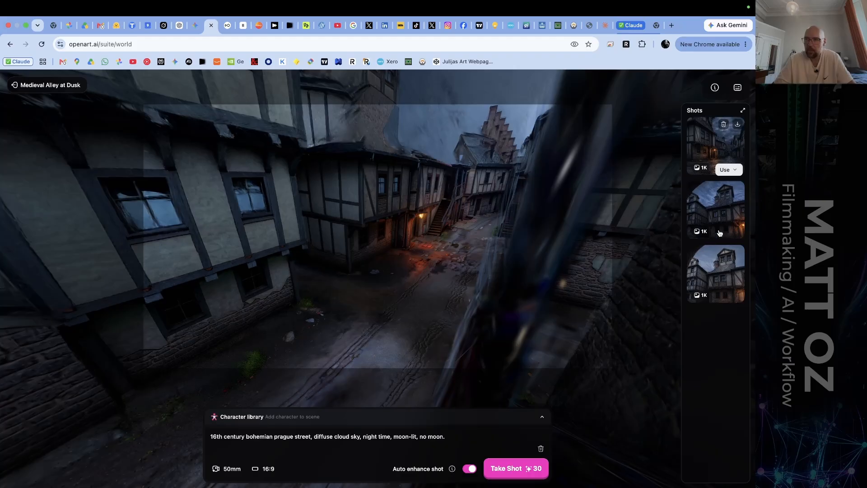
# Examine the newest generated street shot at large size, and close it.
pyautogui.moveTo(719, 235)
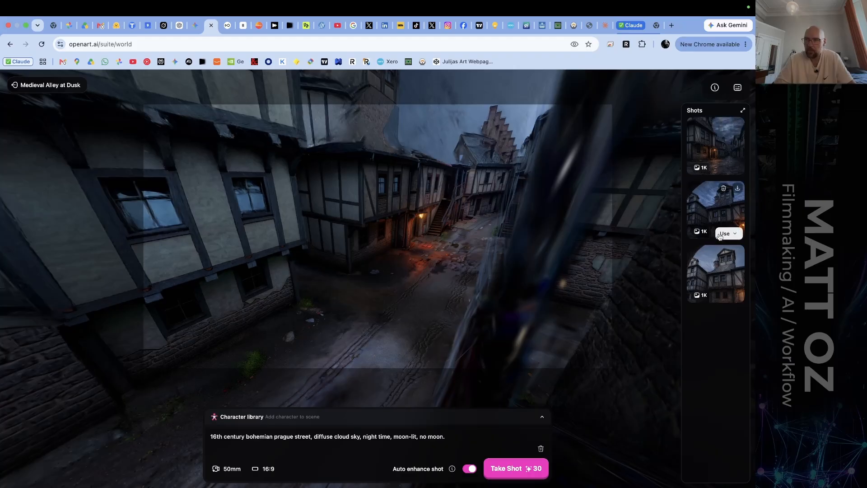
pyautogui.click(732, 149)
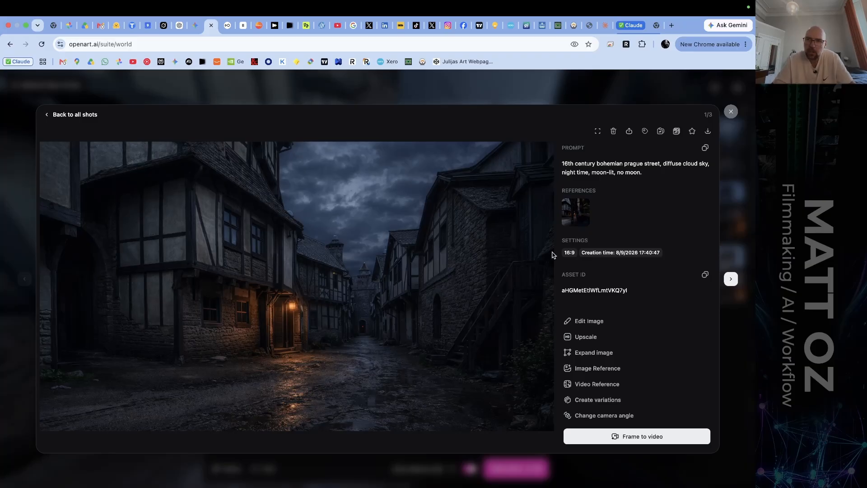
pyautogui.click(731, 111)
pyautogui.click(724, 145)
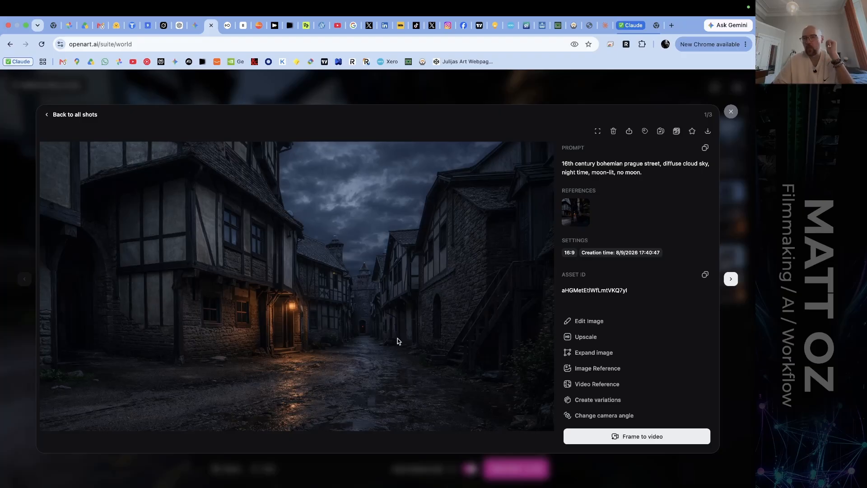
pyautogui.click(730, 112)
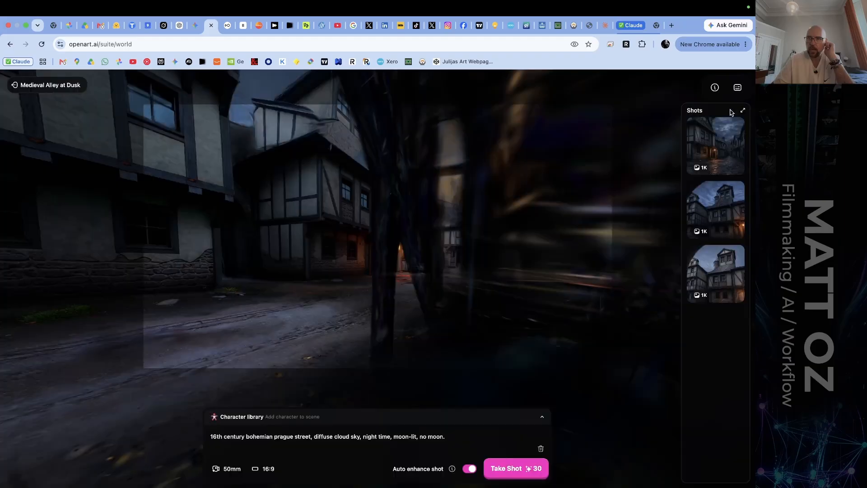
# Leave the medieval alley, enter the Grand Pastel Hotel Lobby world, and advance along the central carpet towards the staircase.
pyautogui.click(17, 87)
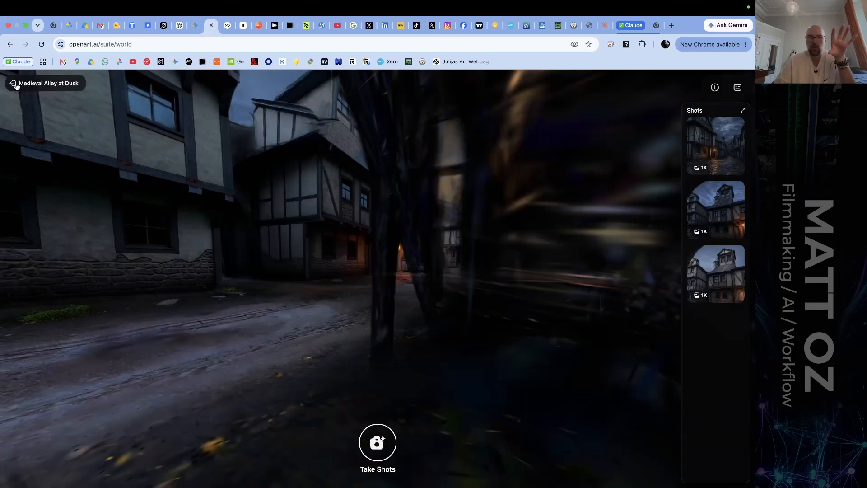
pyautogui.click(15, 86)
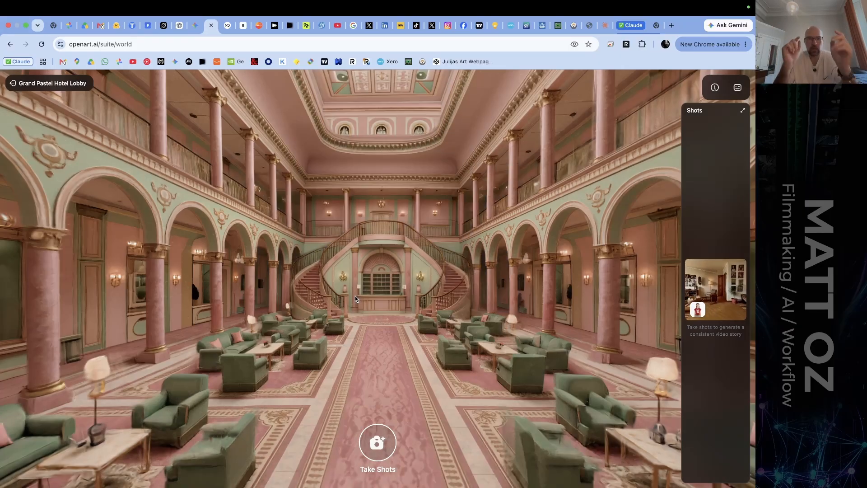
pyautogui.press('w')
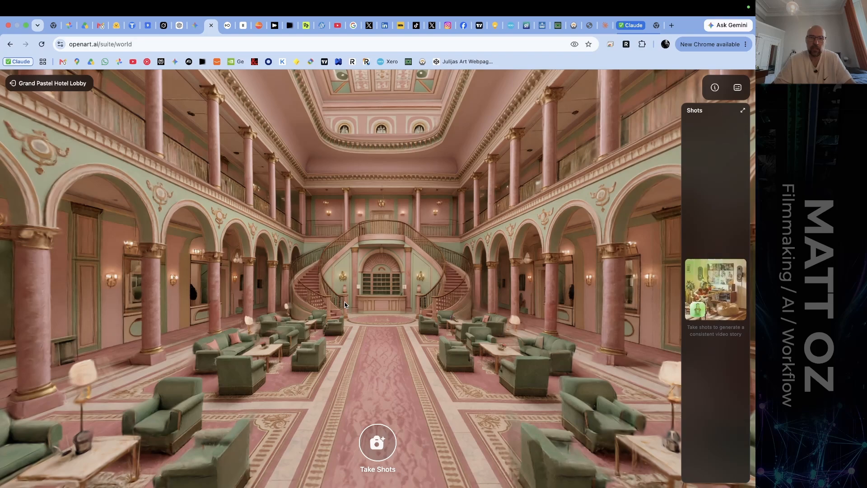
pyautogui.press('w')
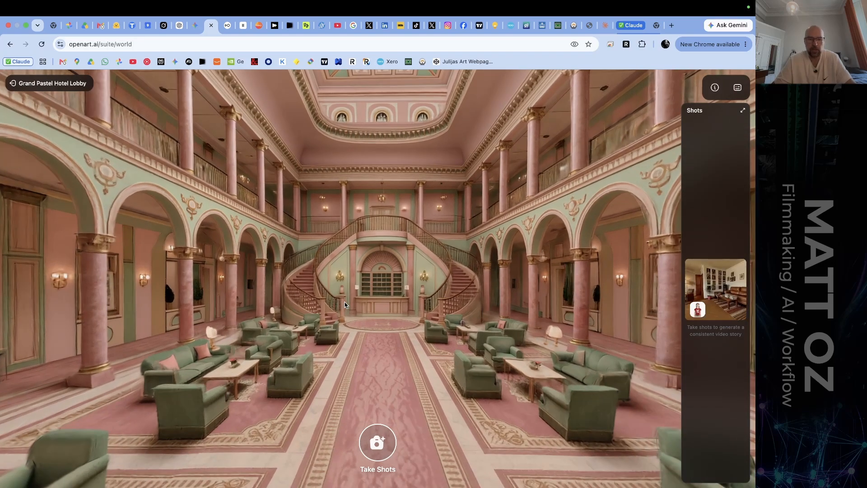
pyautogui.press('w')
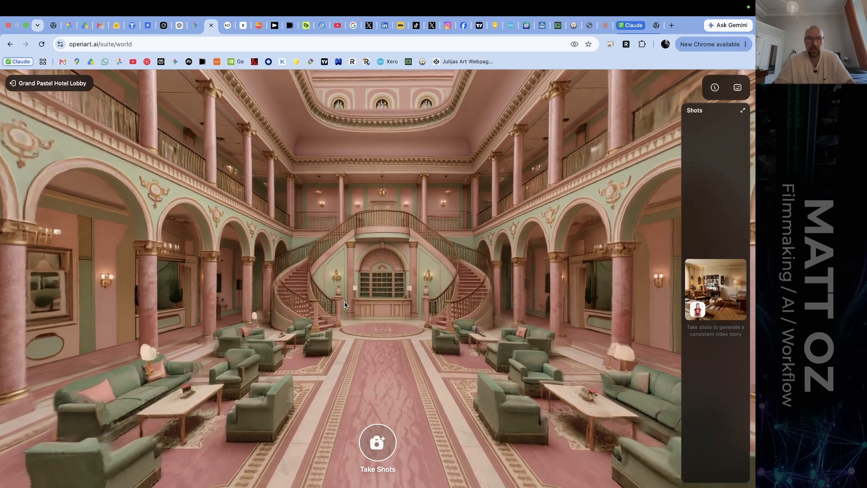
# Move the camera among the lobby seating and aim it at the green sofa with the pink cushion.
pyautogui.moveTo(344, 305); pyautogui.dragTo(93, 333)
pyautogui.press('d')
pyautogui.press('s')
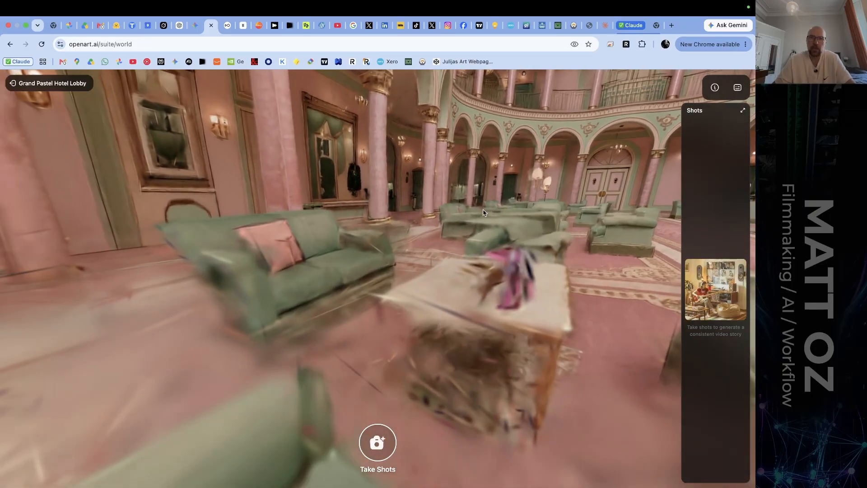
pyautogui.moveTo(483, 213); pyautogui.dragTo(513, 231)
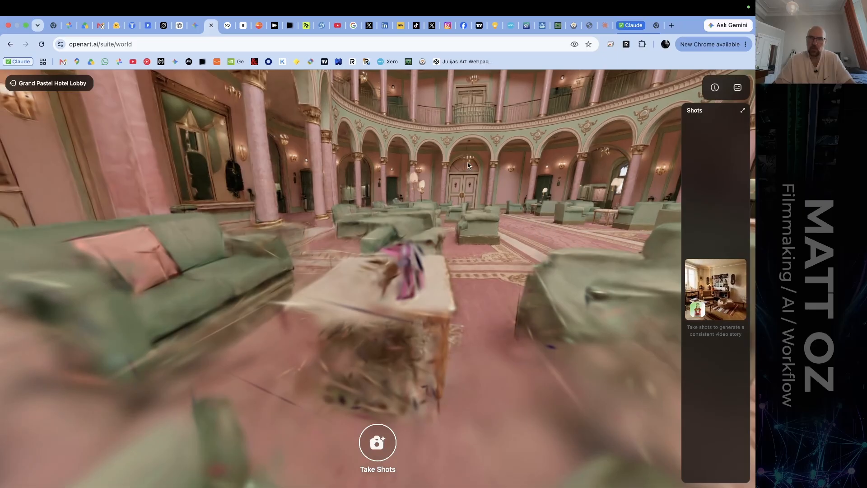
pyautogui.moveTo(405, 225); pyautogui.dragTo(386, 227)
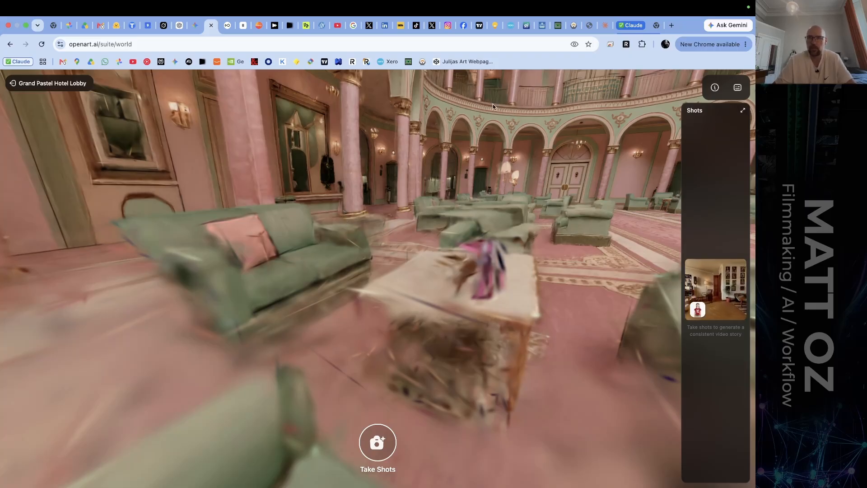
pyautogui.moveTo(302, 233)
pyautogui.mouseDown()
pyautogui.moveTo(288, 234)
pyautogui.moveTo(299, 230)
pyautogui.mouseUp()
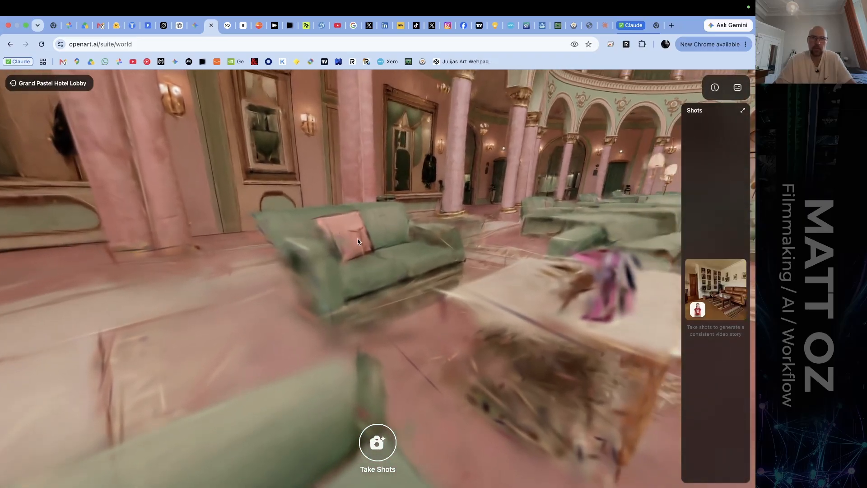
pyautogui.moveTo(358, 239); pyautogui.dragTo(354, 234)
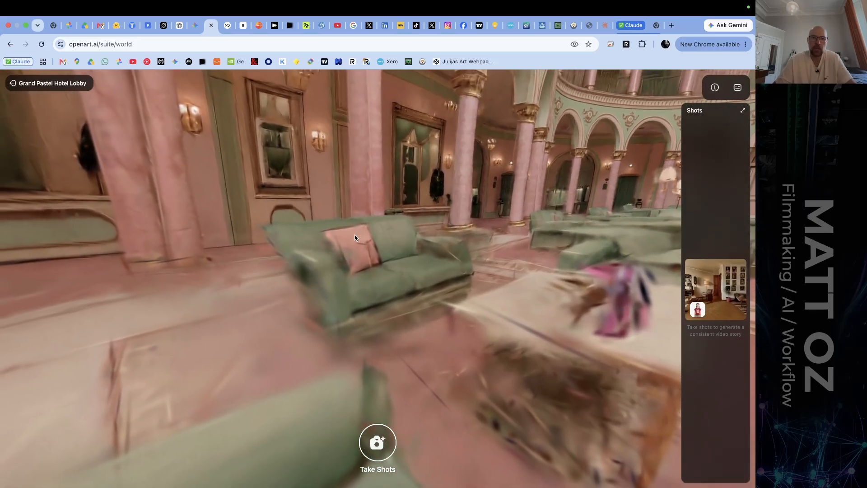
# Start composing a shot, set the focal length to 293mm, and frame the sofa and pink cushion closely.
pyautogui.click(377, 442)
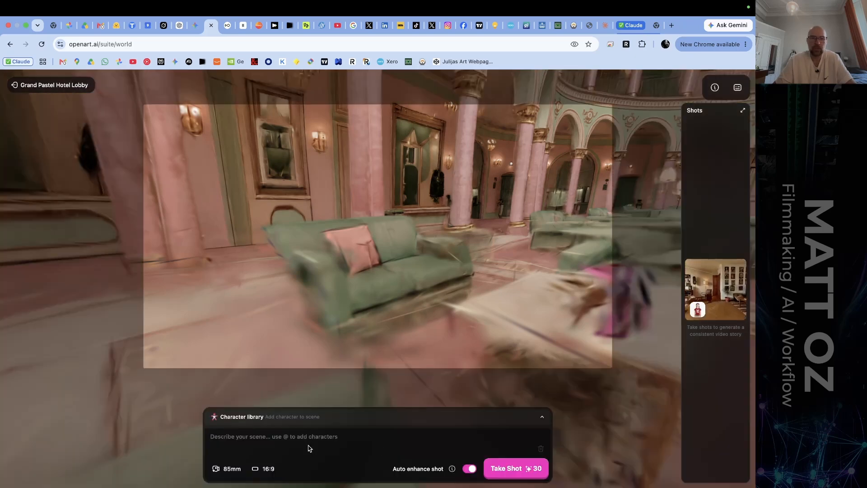
pyautogui.click(228, 471)
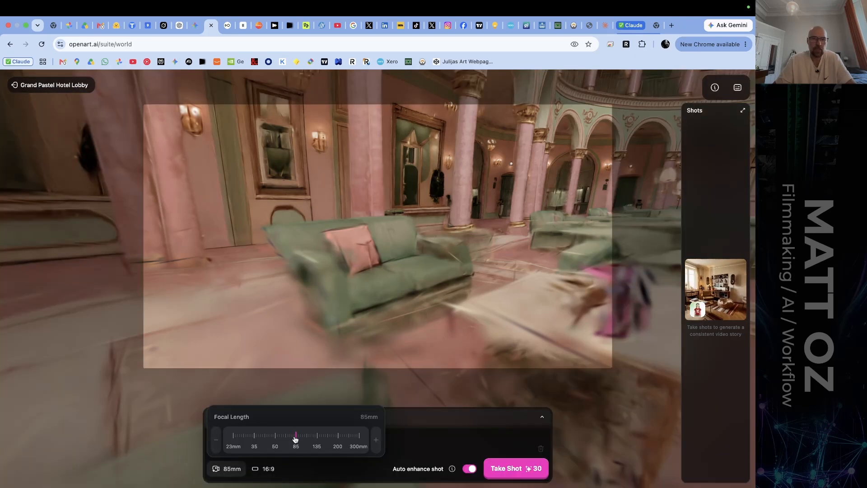
pyautogui.moveTo(295, 439); pyautogui.dragTo(359, 434)
pyautogui.moveTo(354, 273)
pyautogui.mouseDown()
pyautogui.moveTo(384, 292)
pyautogui.moveTo(329, 240)
pyautogui.moveTo(358, 282)
pyautogui.moveTo(353, 263)
pyautogui.mouseUp()
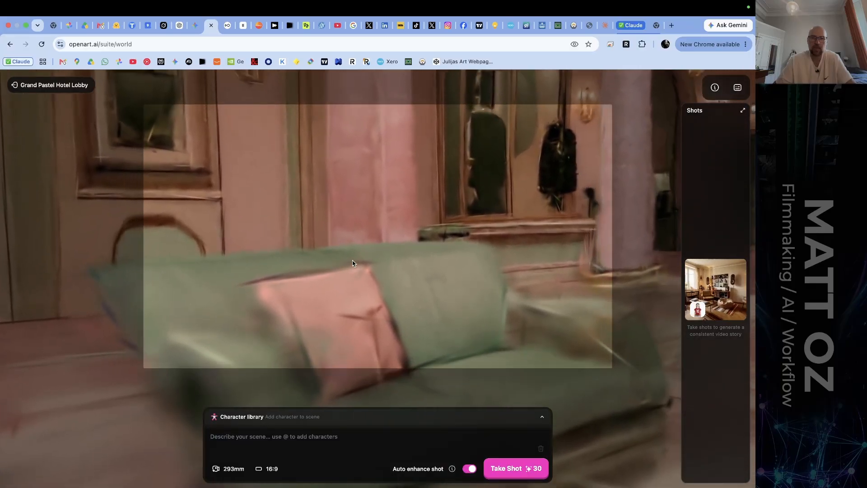
pyautogui.moveTo(348, 323); pyautogui.dragTo(346, 324)
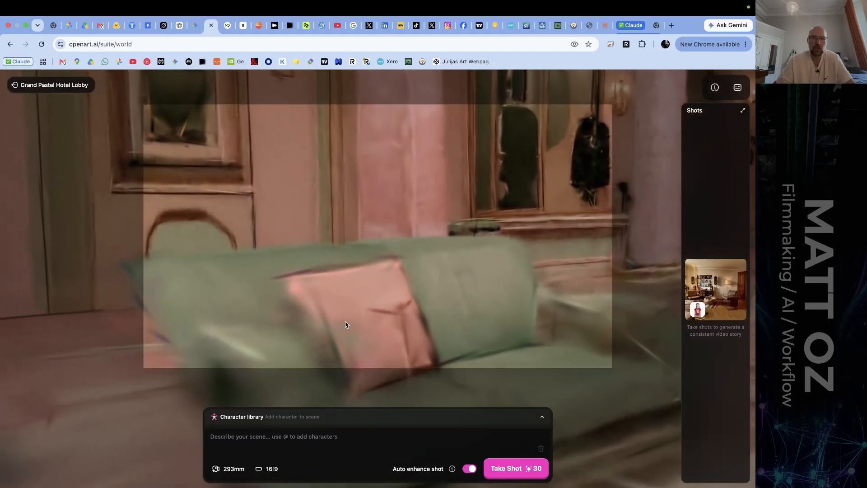
pyautogui.press('e')
pyautogui.press('q')
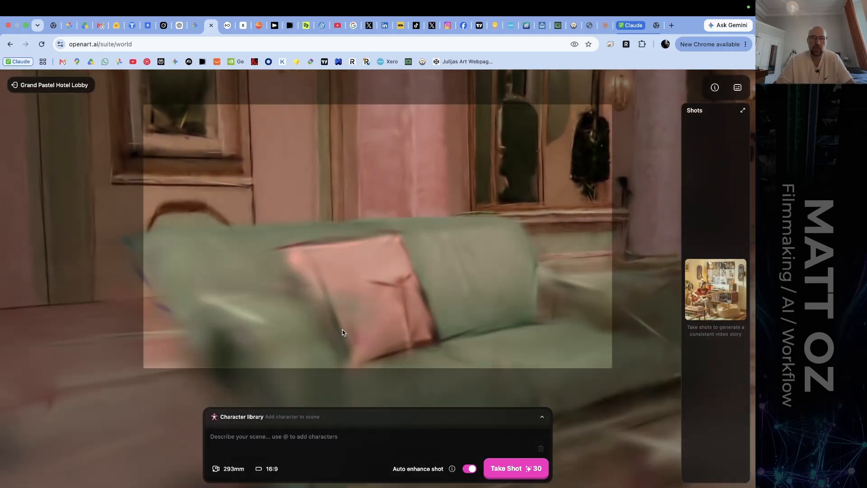
# Set the focal length to 253mm and take the shot of the sofa without a scene description.
pyautogui.click(234, 474)
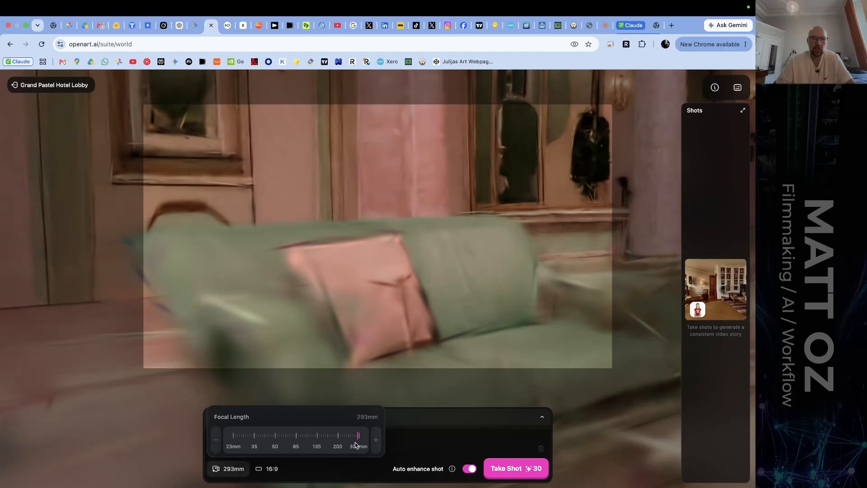
pyautogui.moveTo(356, 441); pyautogui.dragTo(351, 441)
pyautogui.click(516, 470)
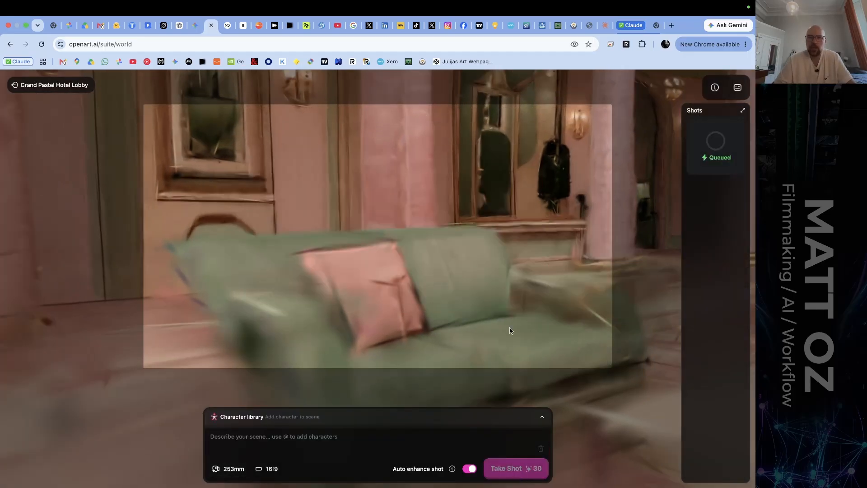
# Frame the green armchair in front of the curved staircase at 253mm, and take a shot without a description.
pyautogui.press('w')
pyautogui.moveTo(421, 213); pyautogui.dragTo(222, 208)
pyautogui.press('a')
pyautogui.press('d')
pyautogui.press('s')
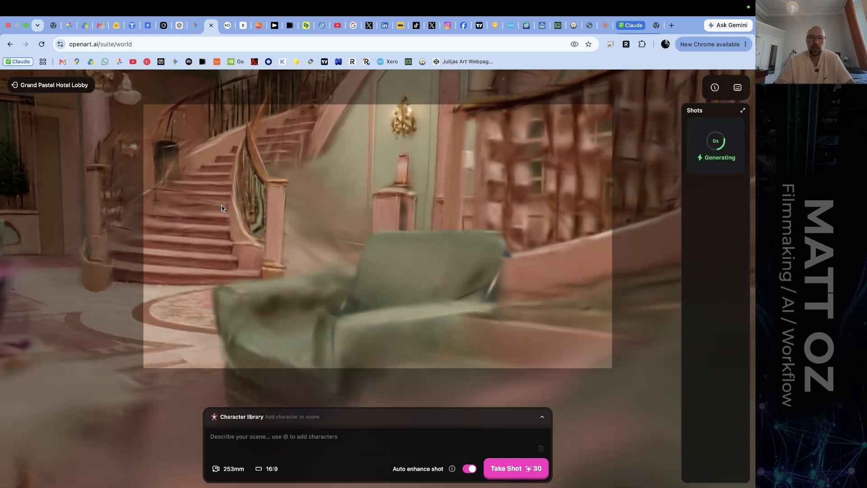
pyautogui.press('w')
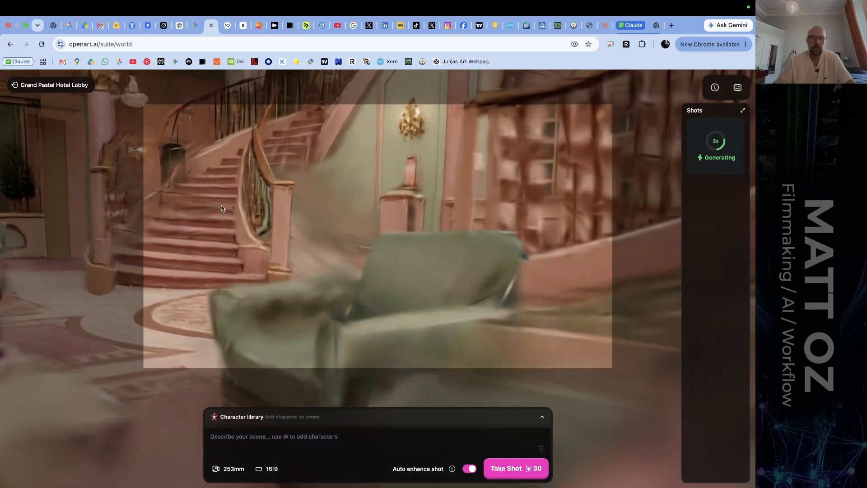
pyautogui.moveTo(221, 208); pyautogui.dragTo(220, 215)
pyautogui.press('e')
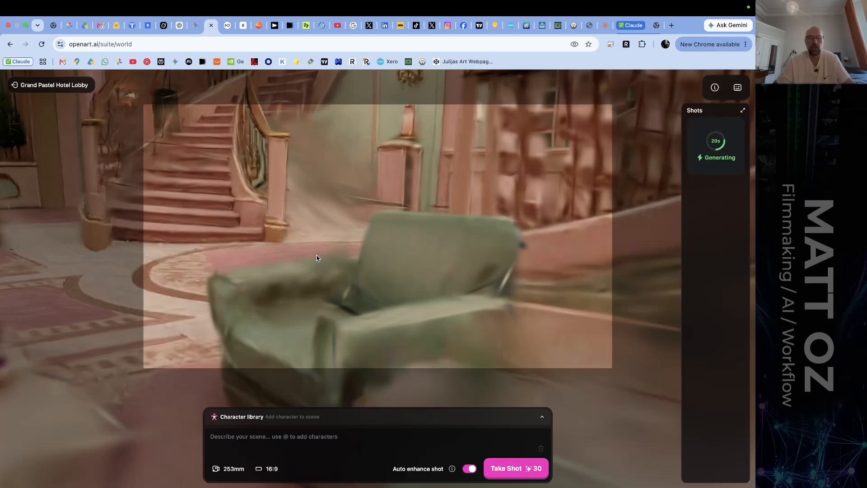
pyautogui.click(516, 471)
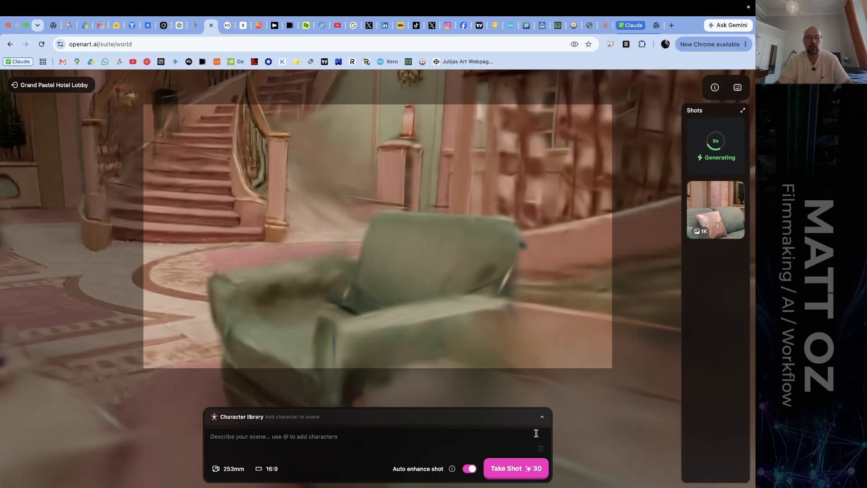
# Pull the camera back from the green armchair to bring the coffee table and curved staircase into the frame.
pyautogui.press('s')
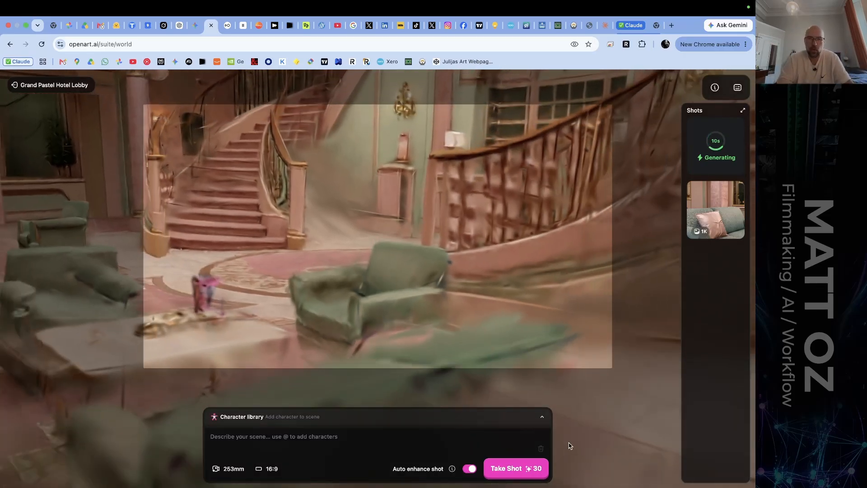
pyautogui.moveTo(467, 270); pyautogui.dragTo(470, 301)
pyautogui.press('s')
pyautogui.press('e')
pyautogui.press('d')
pyautogui.press('a')
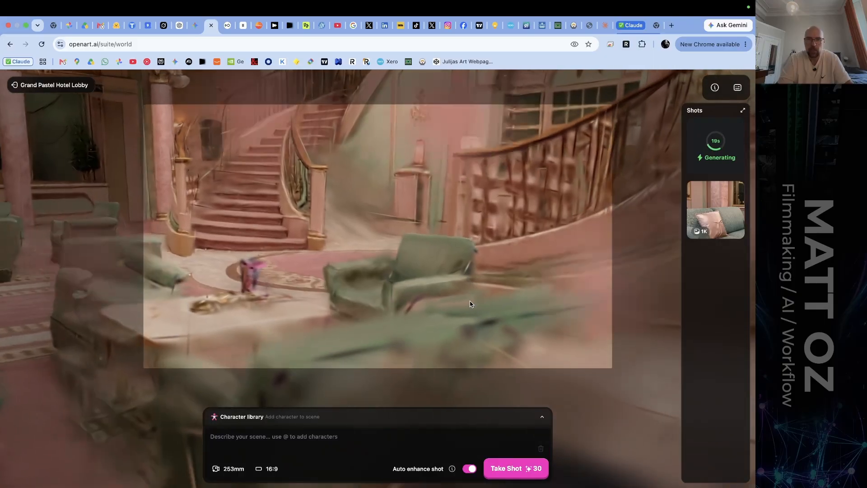
# Adjust the camera's distance and tilt around the green armchair, keeping the curved staircase and wall lamp in view.
pyautogui.press('d')
pyautogui.press('w')
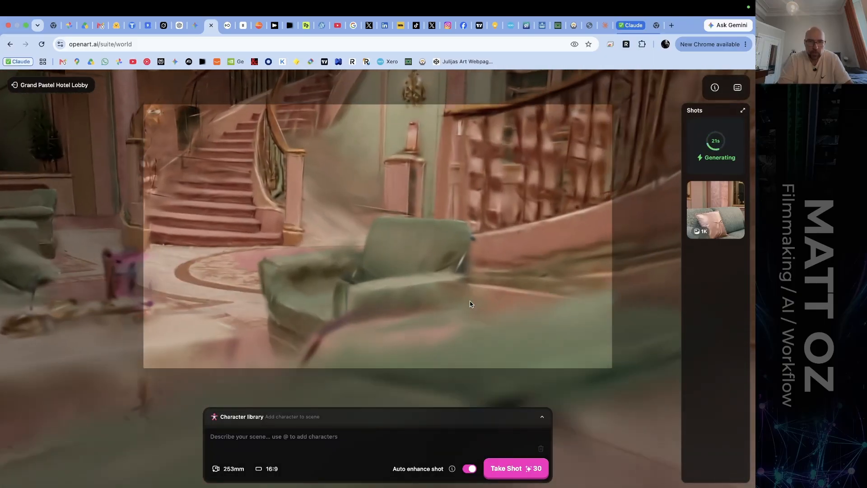
pyautogui.moveTo(470, 301); pyautogui.dragTo(465, 288)
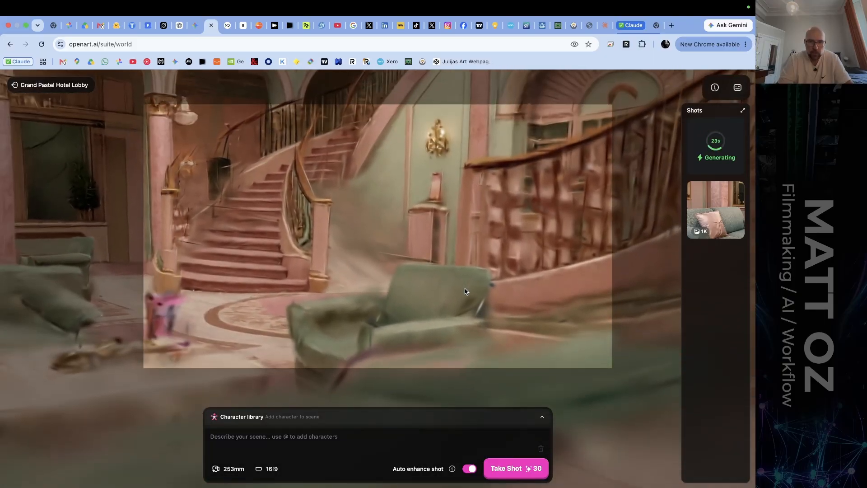
pyautogui.press('w')
pyautogui.press('w')
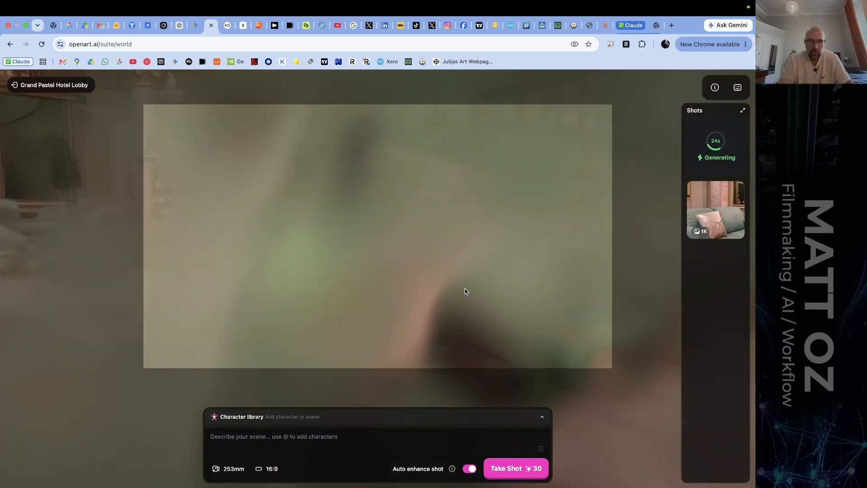
pyautogui.press('e')
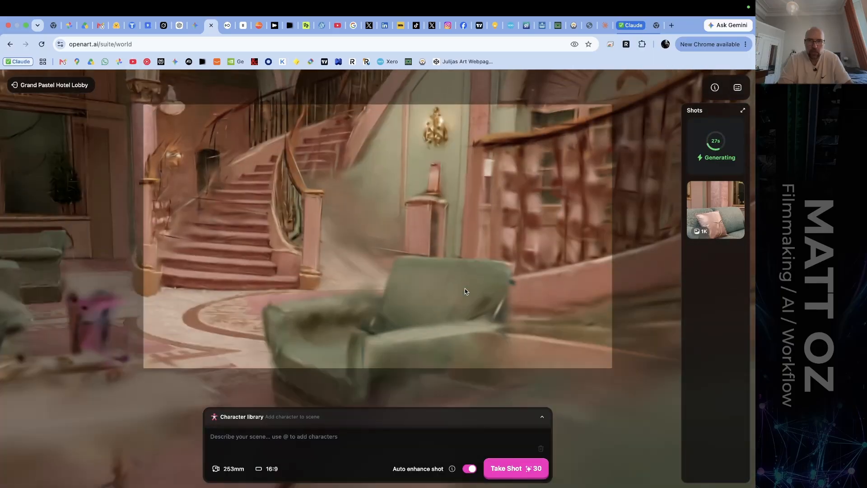
pyautogui.press('s')
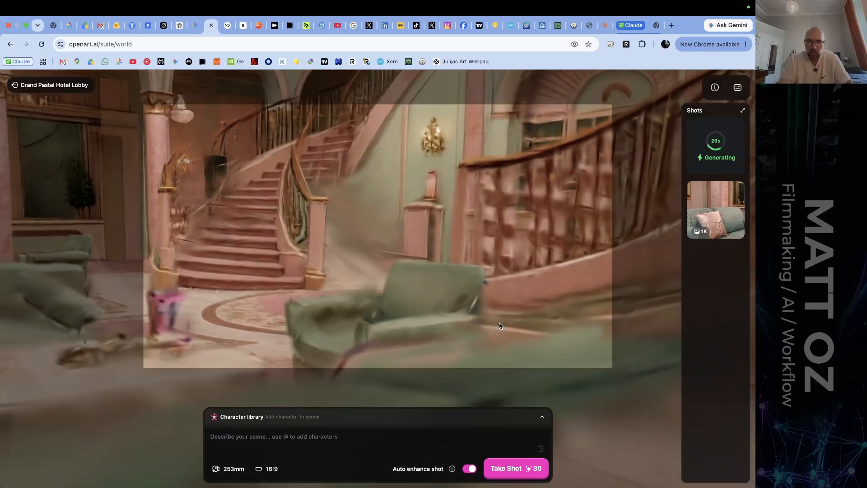
pyautogui.moveTo(443, 313); pyautogui.dragTo(444, 317)
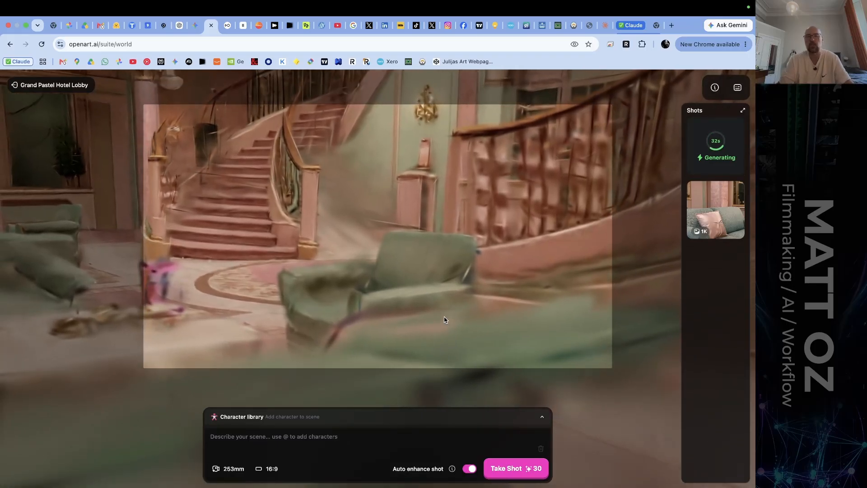
# Turn the camera away from the armchair and frame the arched entrance wall with its double door from above.
pyautogui.moveTo(400, 246); pyautogui.dragTo(408, 246)
pyautogui.moveTo(467, 208); pyautogui.dragTo(287, 252)
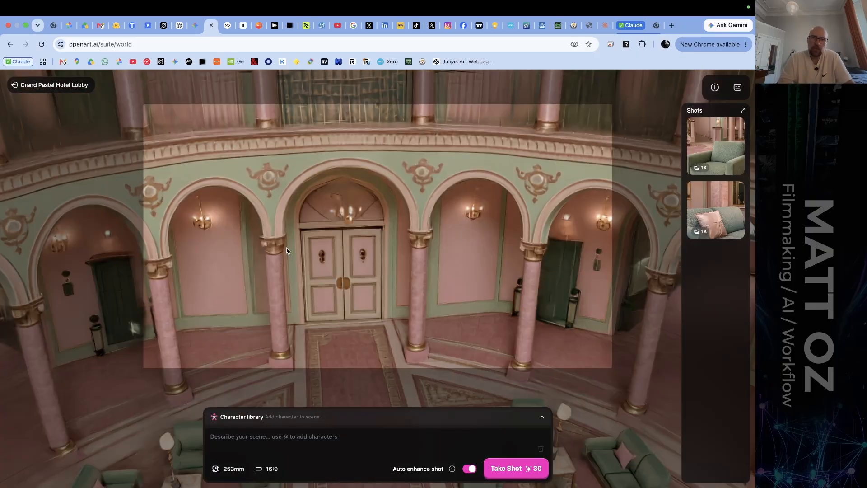
pyautogui.press('a')
pyautogui.press('a')
pyautogui.press('d')
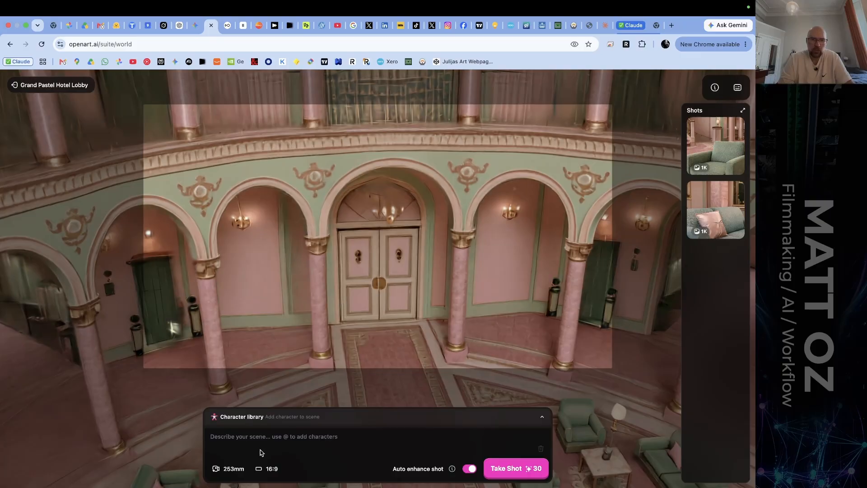
# Compare the entrance view at focal lengths of 23mm and 50mm, and settle on 35mm.
pyautogui.click(241, 469)
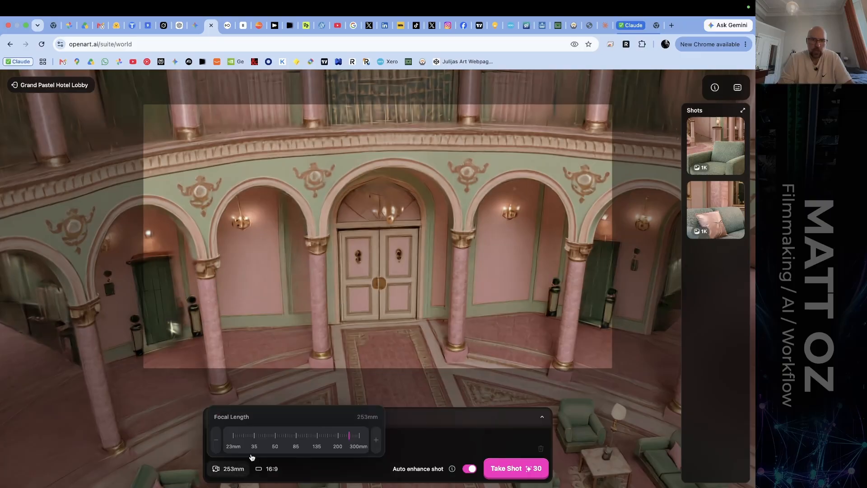
pyautogui.click(277, 436)
pyautogui.moveTo(268, 437); pyautogui.dragTo(225, 443)
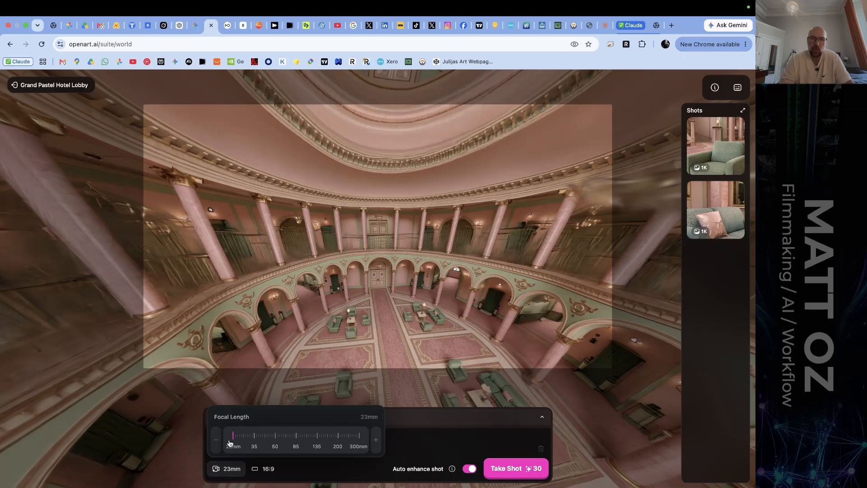
pyautogui.moveTo(229, 443); pyautogui.dragTo(277, 440)
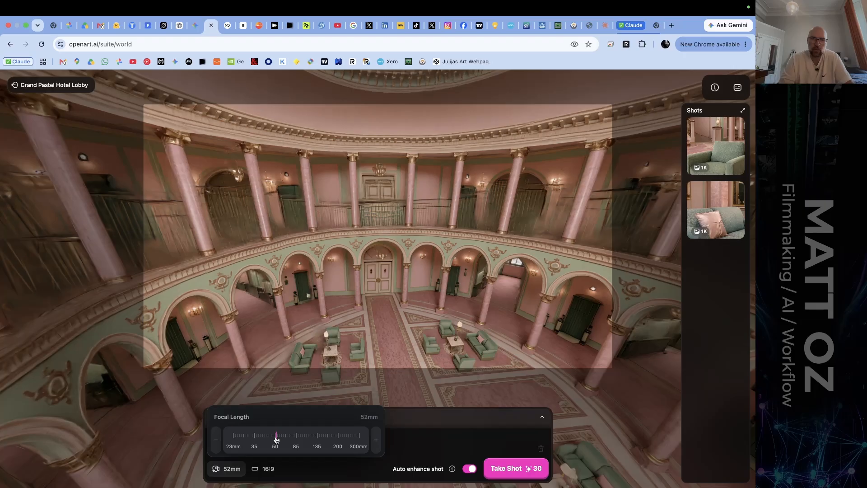
pyautogui.moveTo(277, 439); pyautogui.dragTo(275, 439)
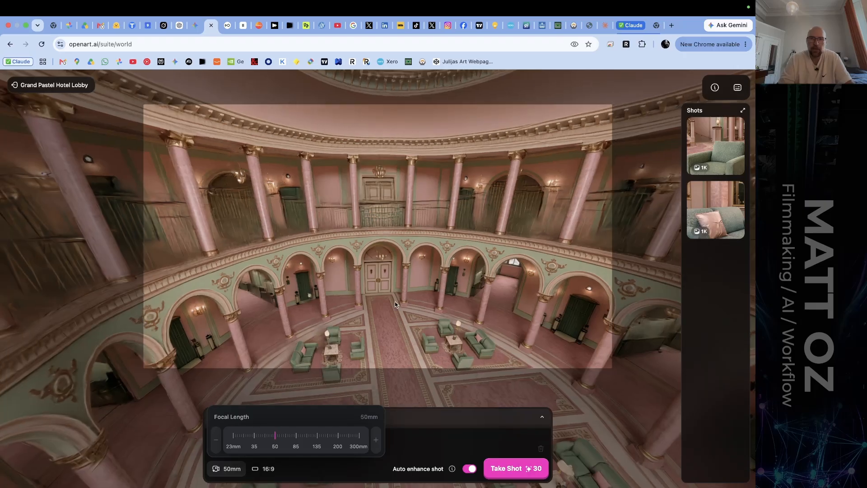
pyautogui.scroll(-5, 394, 305)
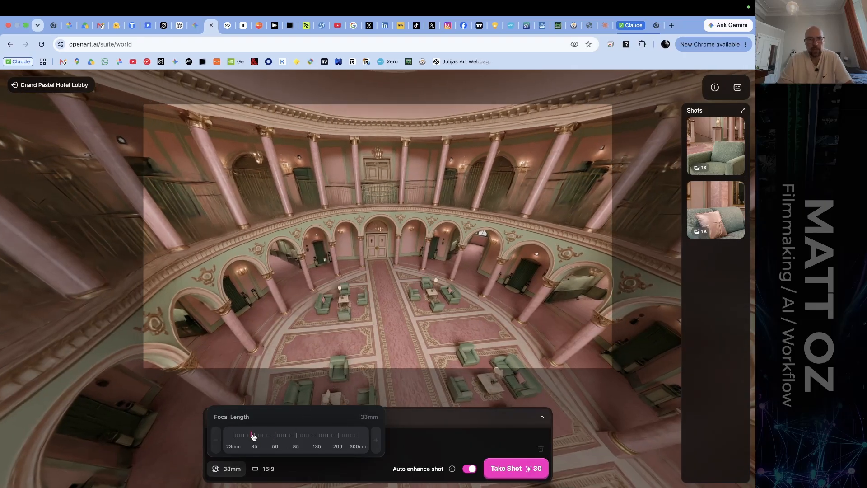
pyautogui.moveTo(252, 436); pyautogui.dragTo(254, 436)
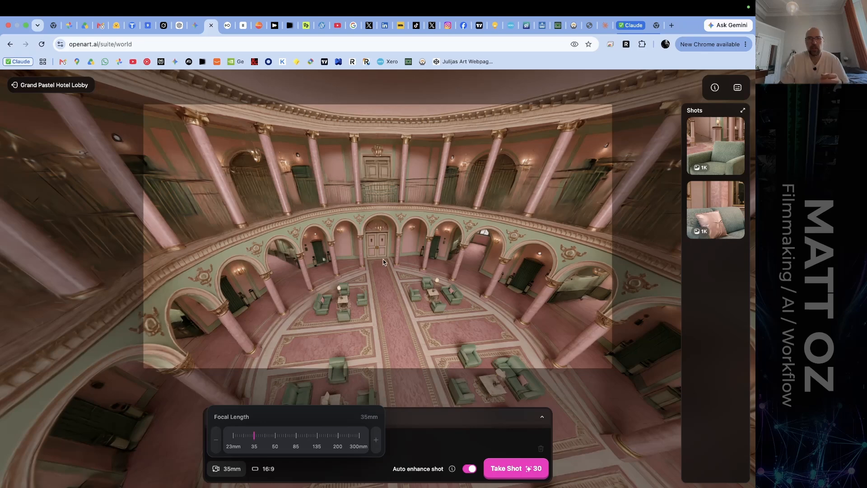
# Turn the camera from the entrance to the double curved staircase and move in towards its upper balcony.
pyautogui.moveTo(383, 261); pyautogui.dragTo(559, 276)
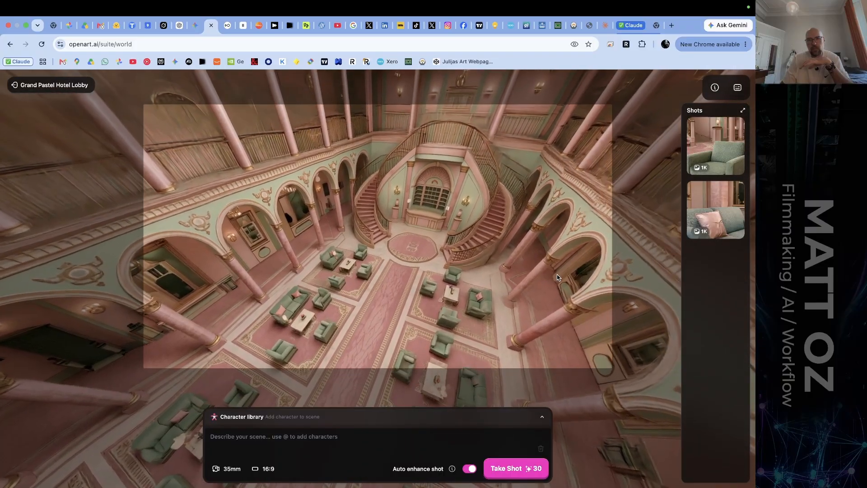
pyautogui.moveTo(433, 219); pyautogui.dragTo(480, 140)
pyautogui.press('w')
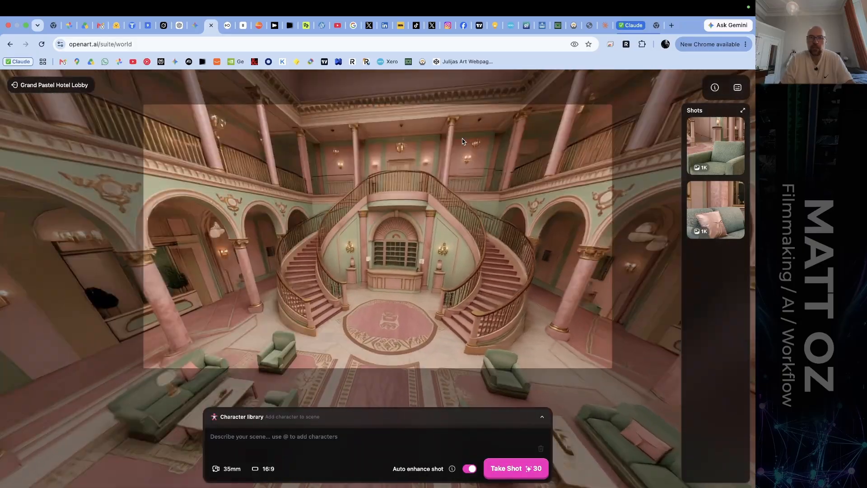
pyautogui.moveTo(429, 199); pyautogui.dragTo(462, 142)
pyautogui.press('w')
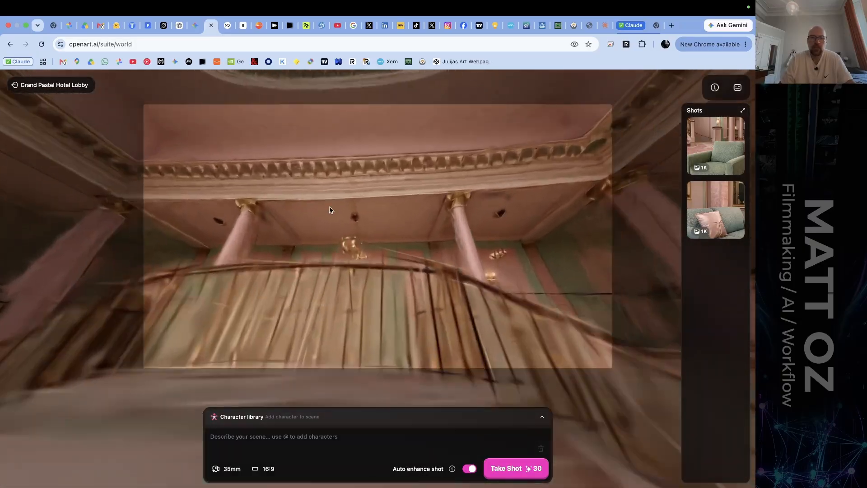
# Move the camera past the upper balcony, turn it around, and raise it to overlook the whole lobby.
pyautogui.press('w')
pyautogui.moveTo(270, 220); pyautogui.dragTo(106, 265)
pyautogui.press('s')
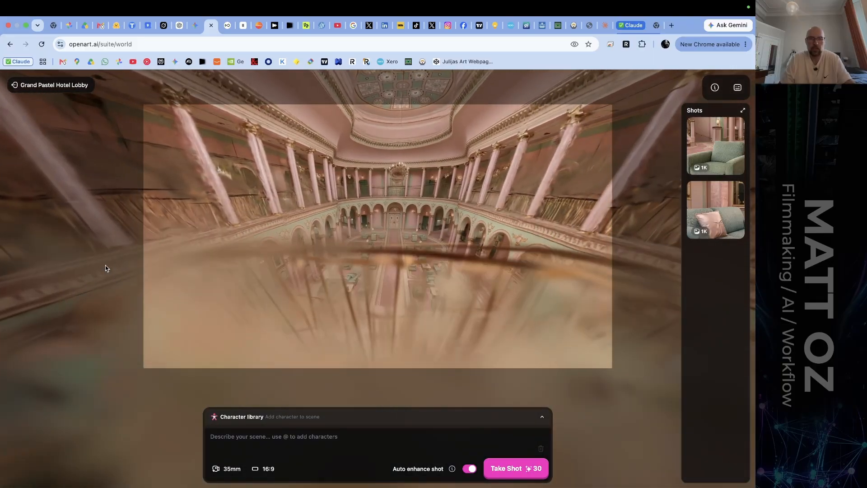
pyautogui.press('e')
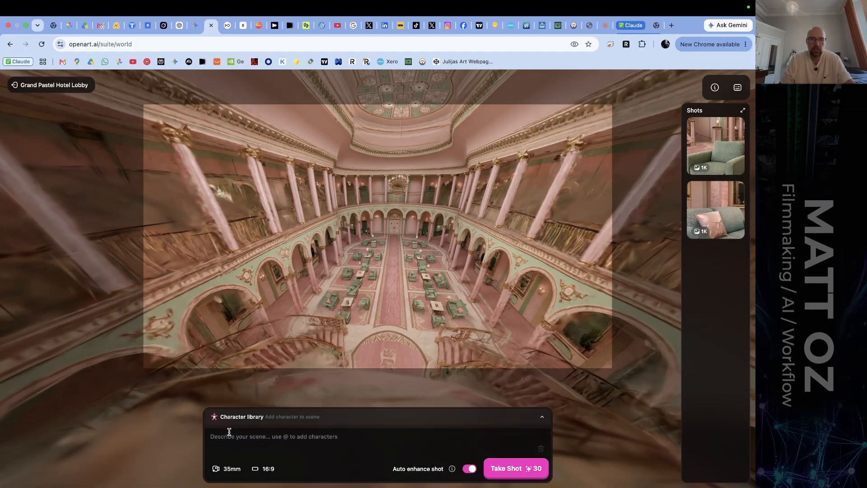
# Try focal lengths of 50mm and 85mm on the high overview of the lobby.
pyautogui.click(232, 470)
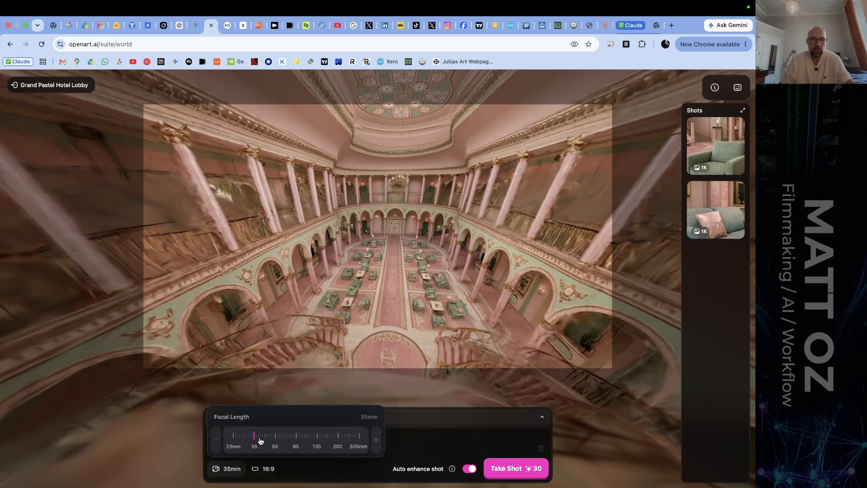
pyautogui.moveTo(257, 441); pyautogui.dragTo(275, 441)
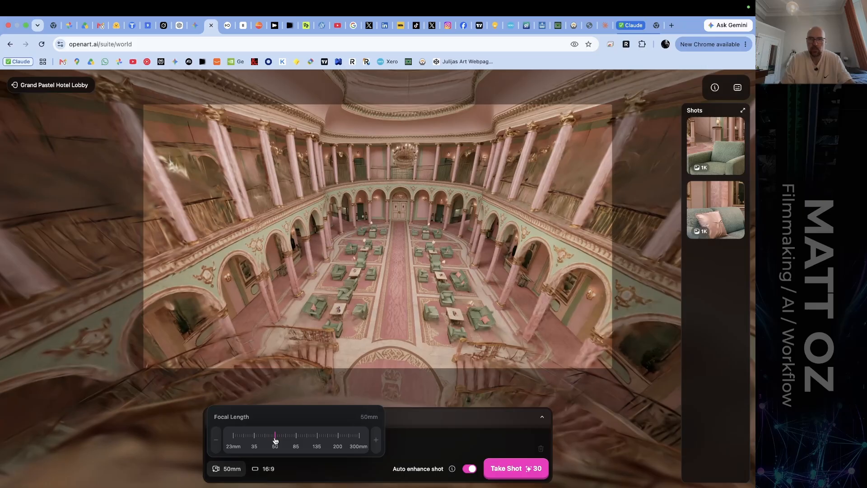
pyautogui.moveTo(275, 440); pyautogui.dragTo(295, 439)
pyautogui.moveTo(296, 439); pyautogui.dragTo(297, 439)
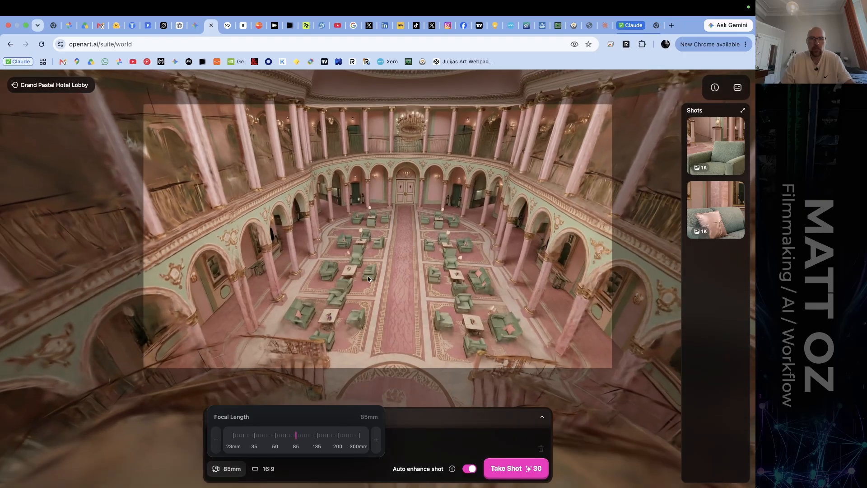
# Tilt the camera up towards the ornate ceiling and set the focal length to 35mm.
pyautogui.moveTo(367, 275)
pyautogui.mouseDown()
pyautogui.moveTo(380, 201)
pyautogui.moveTo(369, 287)
pyautogui.moveTo(379, 286)
pyautogui.moveTo(377, 271)
pyautogui.moveTo(367, 294)
pyautogui.moveTo(388, 271)
pyautogui.moveTo(360, 269)
pyautogui.mouseUp()
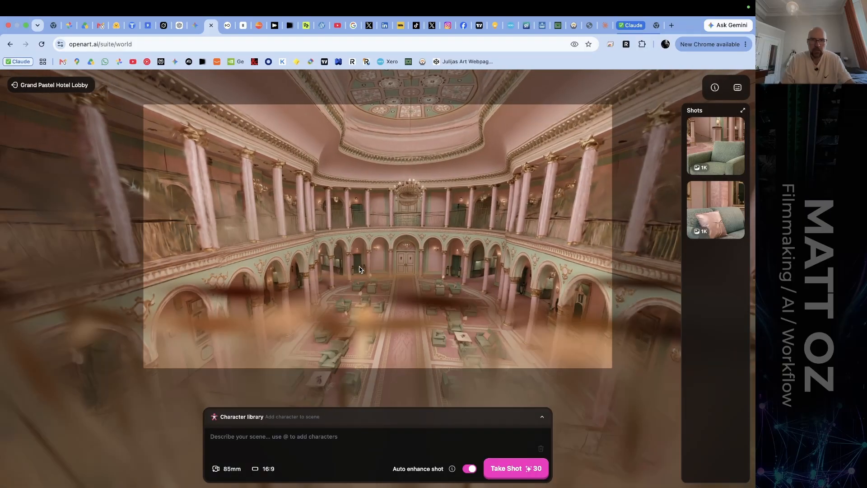
pyautogui.click(232, 468)
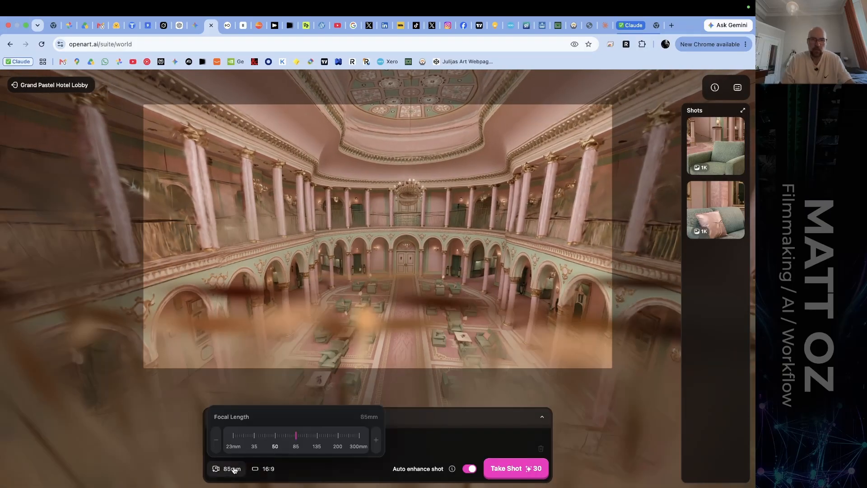
pyautogui.click(254, 437)
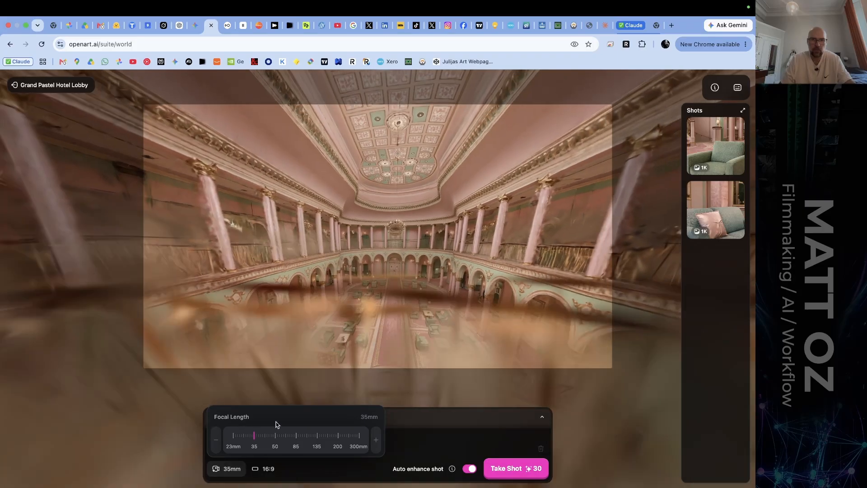
pyautogui.click(367, 352)
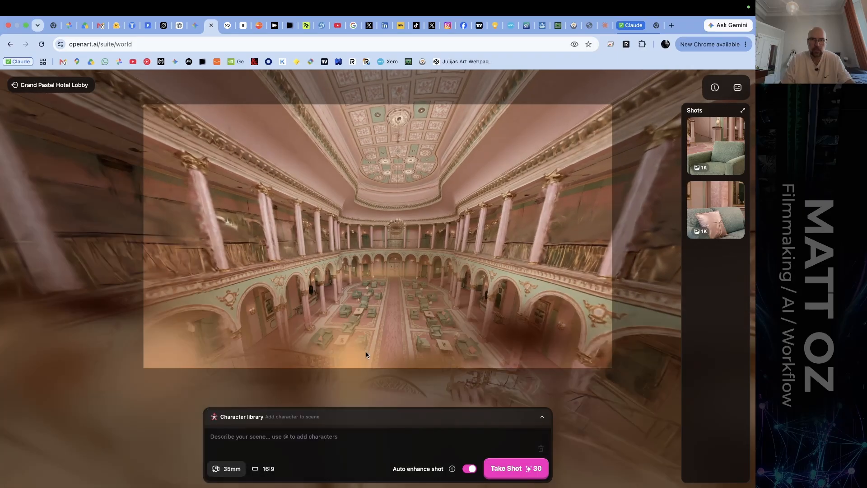
# Set the focal length to 42mm and frame the lobby overview from behind the upper balcony railing.
pyautogui.press('w')
pyautogui.press('w')
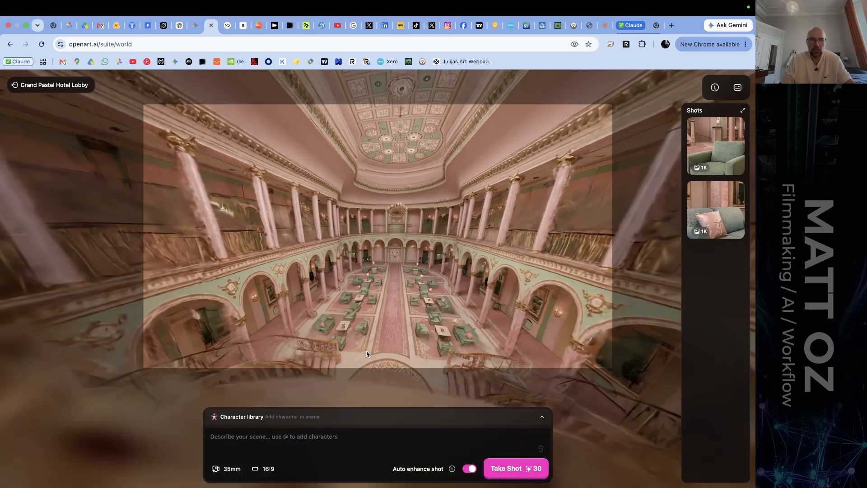
pyautogui.scroll(2, 367, 369)
pyautogui.moveTo(366, 369); pyautogui.dragTo(347, 289)
pyautogui.press('s')
pyautogui.press('s')
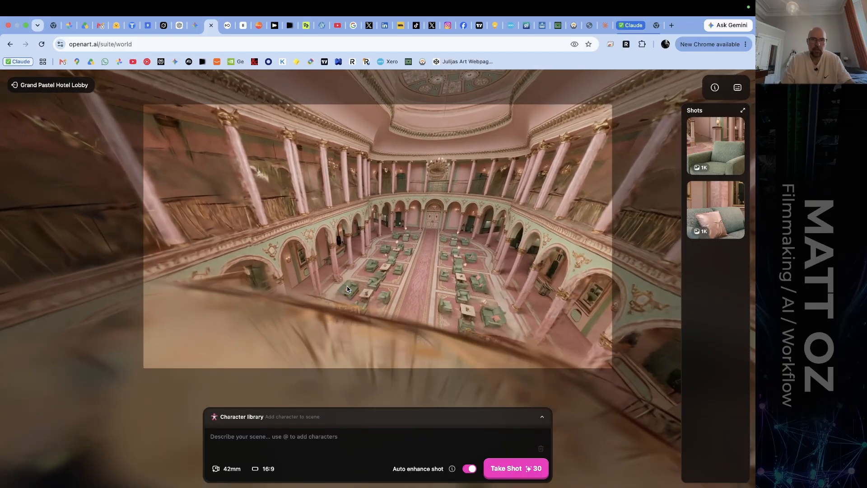
pyautogui.press('s')
pyautogui.press('s')
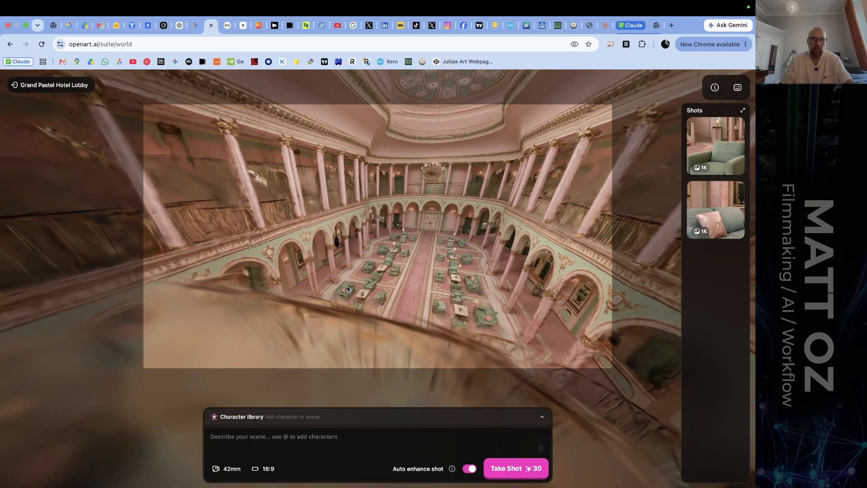
pyautogui.press('d')
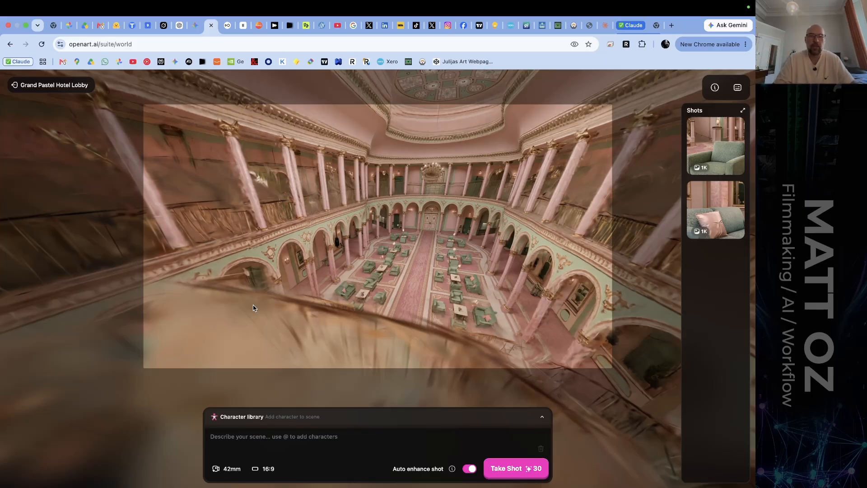
# Review the generated green armchair shot and the pink cushion sofa shot at full size, and return to the world.
pyautogui.click(715, 145)
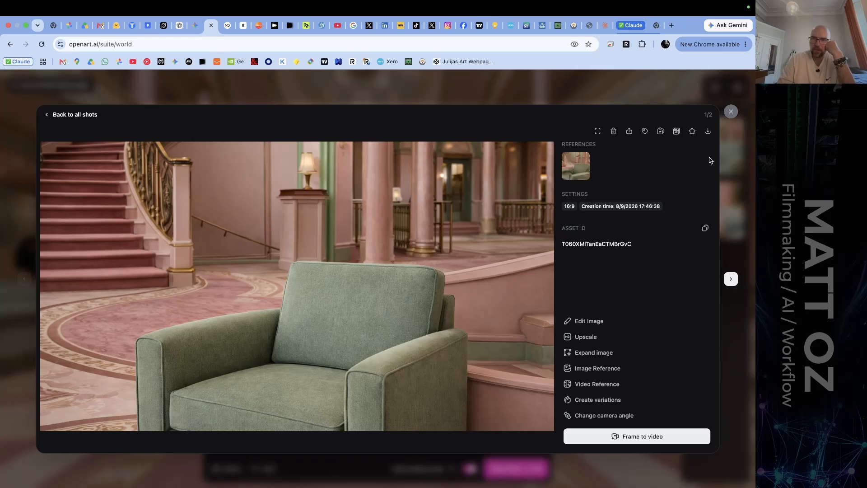
pyautogui.click(731, 279)
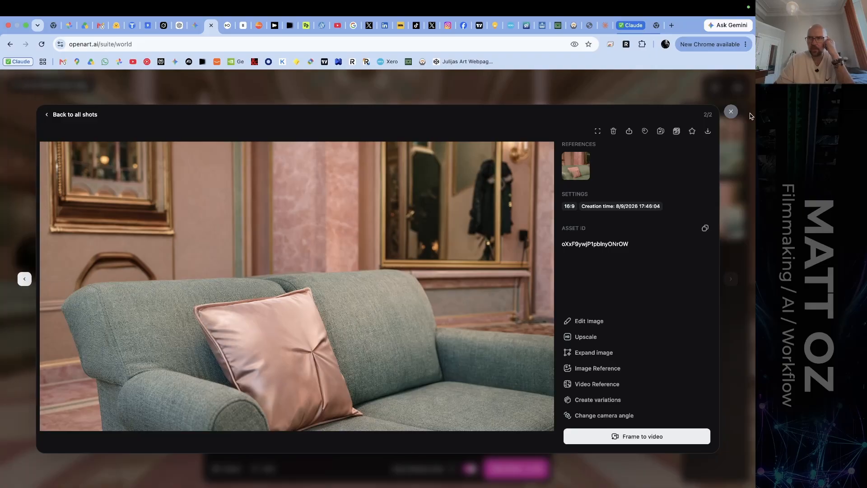
pyautogui.click(731, 112)
# Look around the lobby, review the pink cushion sofa shot and the green armchair shot at full size, and exit the world.
pyautogui.moveTo(256, 270); pyautogui.dragTo(432, 267)
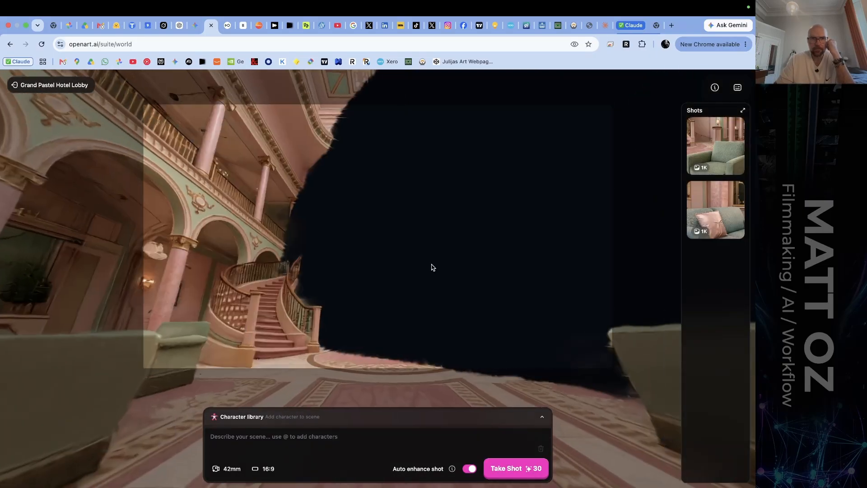
pyautogui.moveTo(315, 286); pyautogui.dragTo(393, 274)
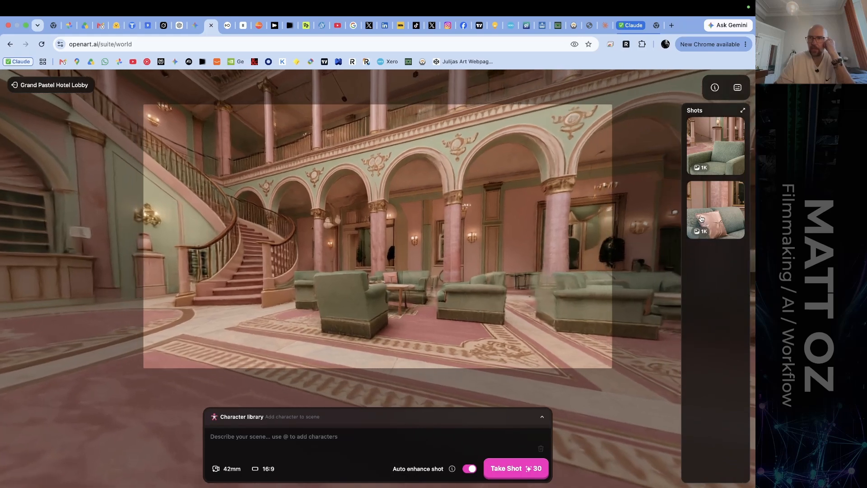
pyautogui.click(718, 211)
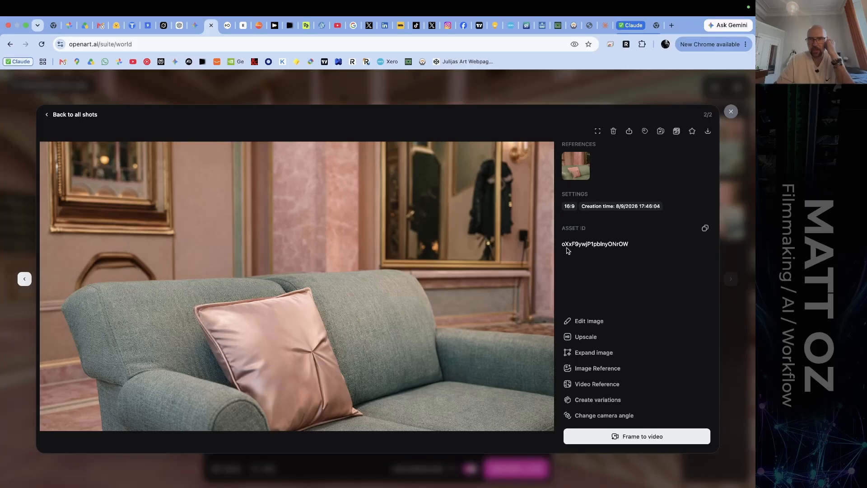
pyautogui.click(731, 112)
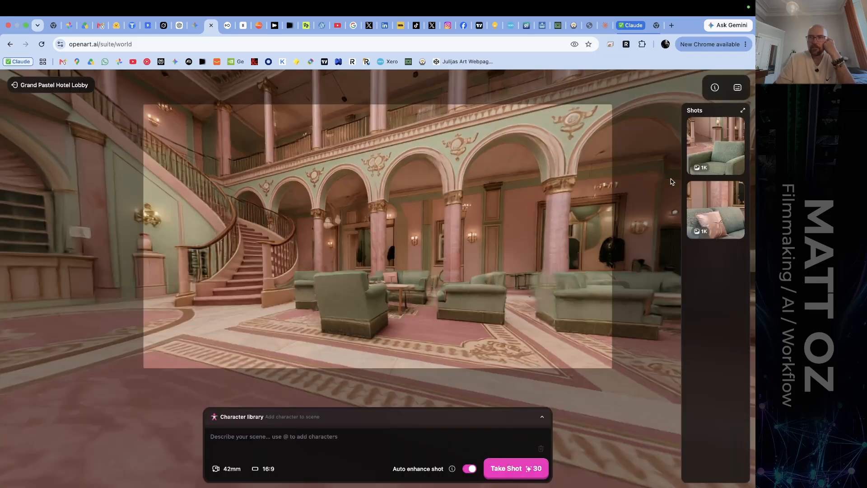
pyautogui.click(720, 149)
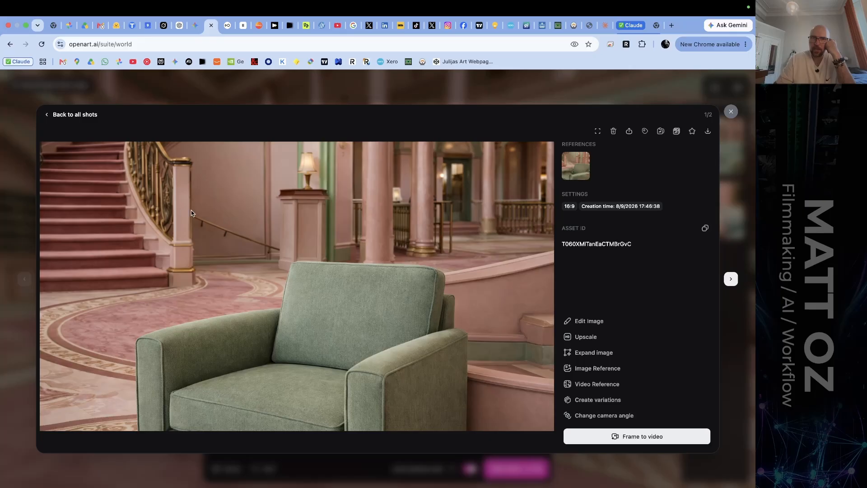
pyautogui.press('Escape')
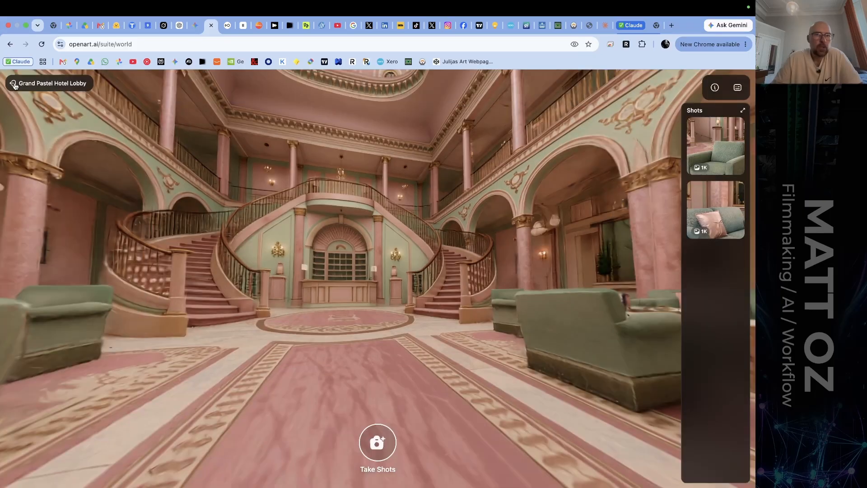
pyautogui.click(14, 87)
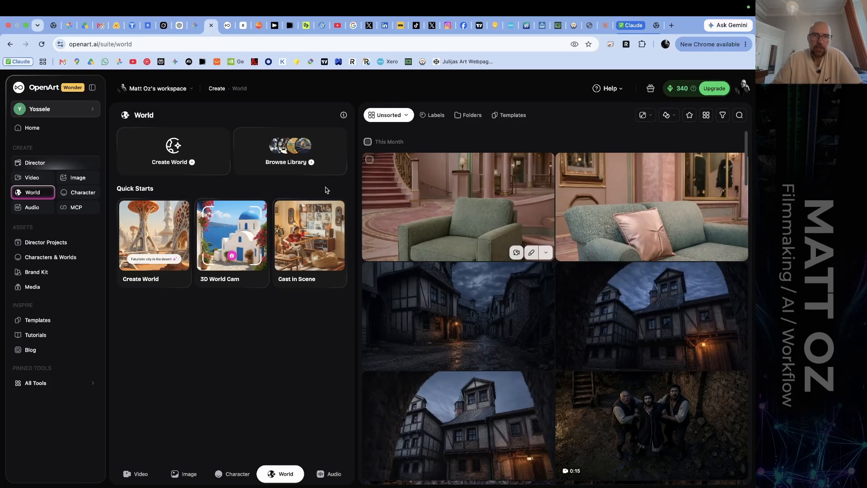
# Start a new world from a text description with the Mountain Lake at Sunset sample prompt, and close it without generating.
pyautogui.click(175, 145)
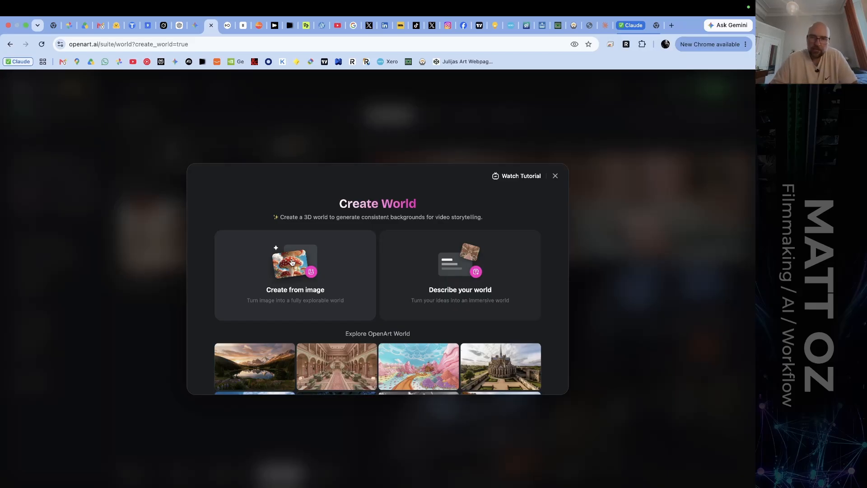
pyautogui.click(458, 267)
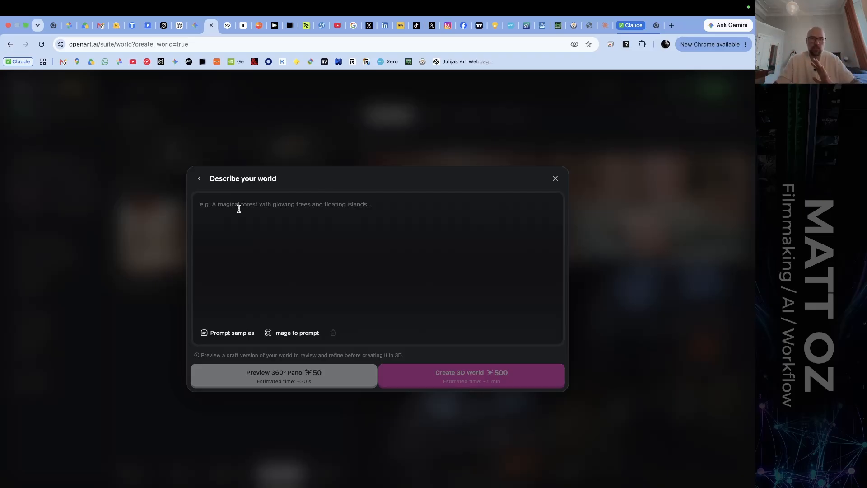
pyautogui.click(221, 333)
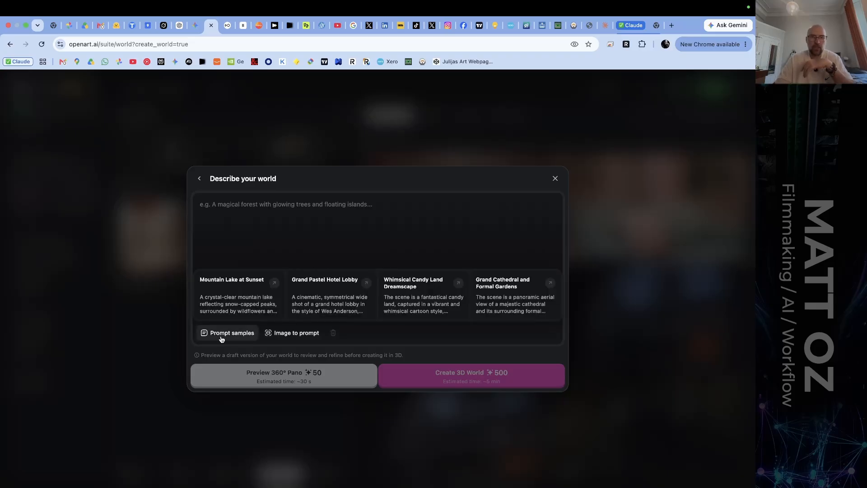
pyautogui.click(240, 299)
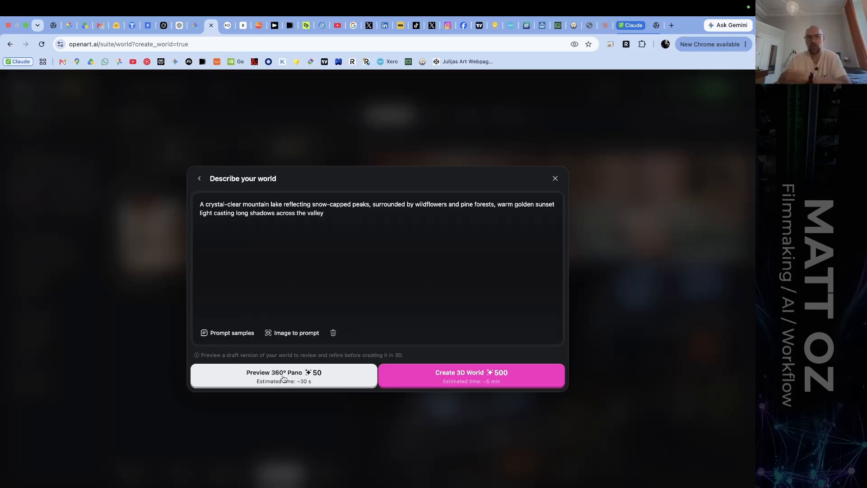
pyautogui.click(555, 178)
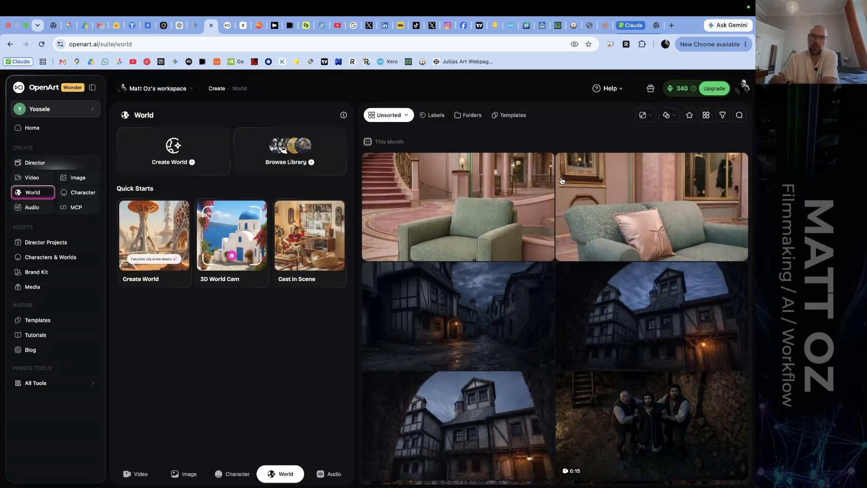
# Start a new world from an image, using the generated dark medieval street shot with the lit doorway from the image history.
pyautogui.click(212, 165)
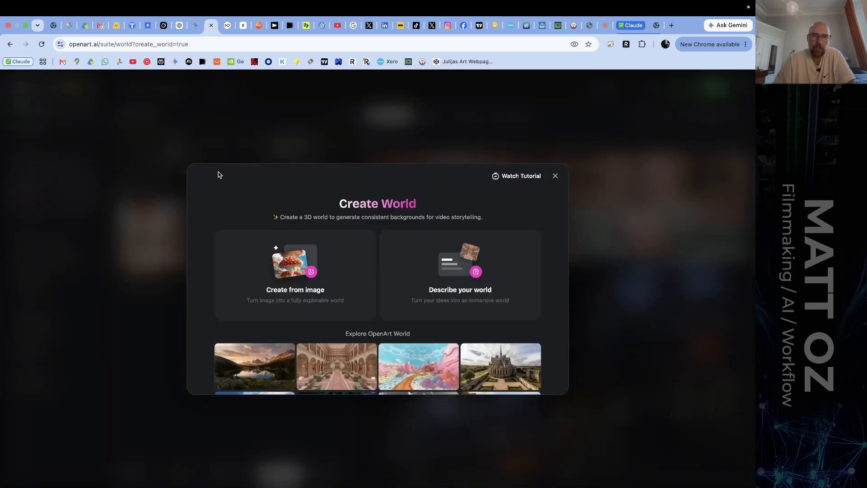
pyautogui.click(290, 270)
pyautogui.click(406, 323)
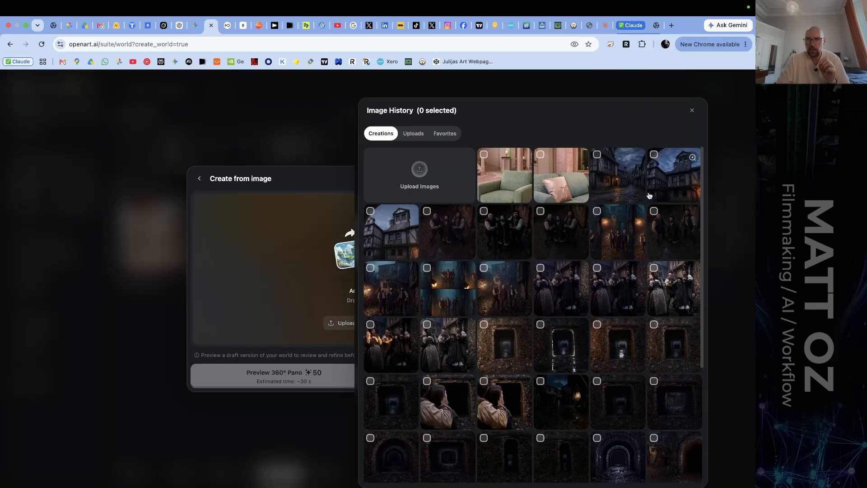
pyautogui.click(619, 171)
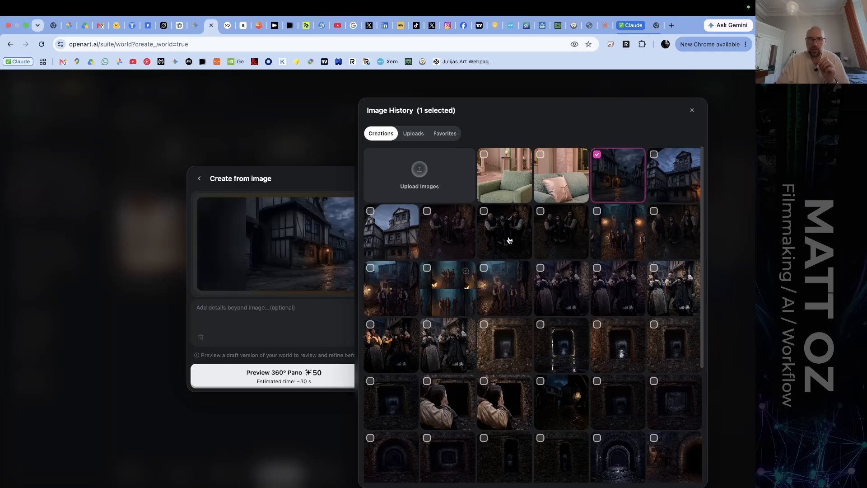
pyautogui.click(237, 307)
pyautogui.click(693, 111)
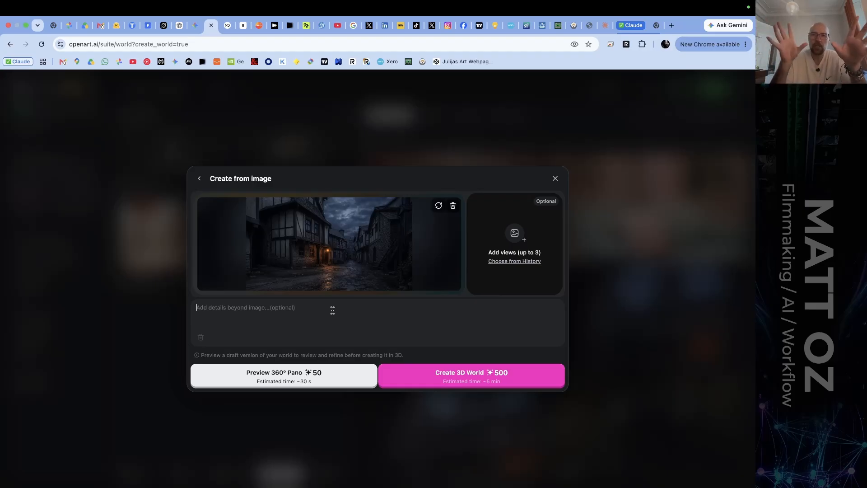
# Add the adjacent half-timbered house shot from the image history as a second view, and discard the new world without generating.
pyautogui.click(526, 262)
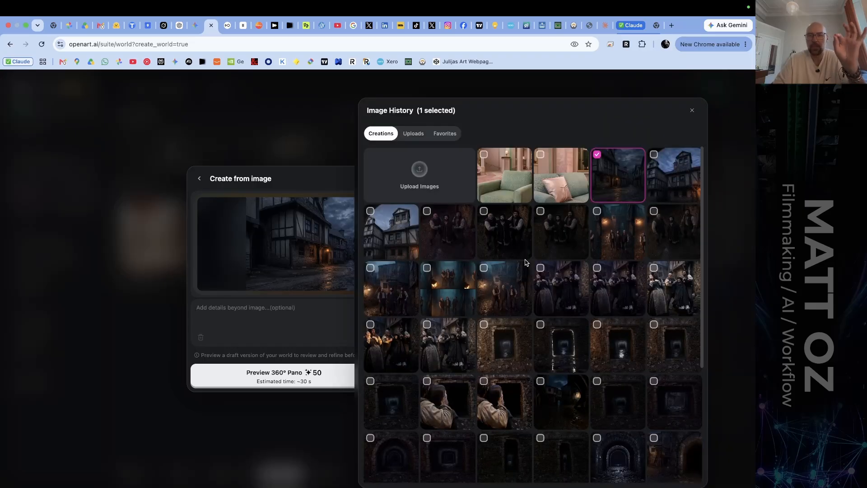
pyautogui.click(671, 182)
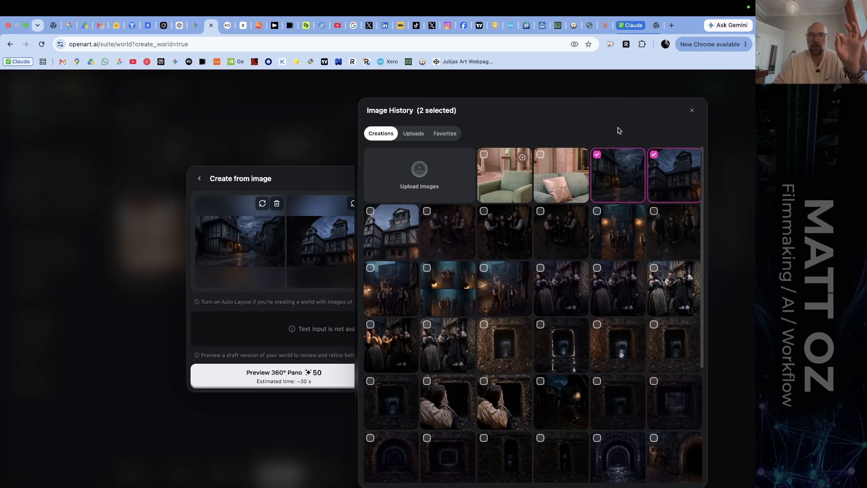
pyautogui.click(692, 111)
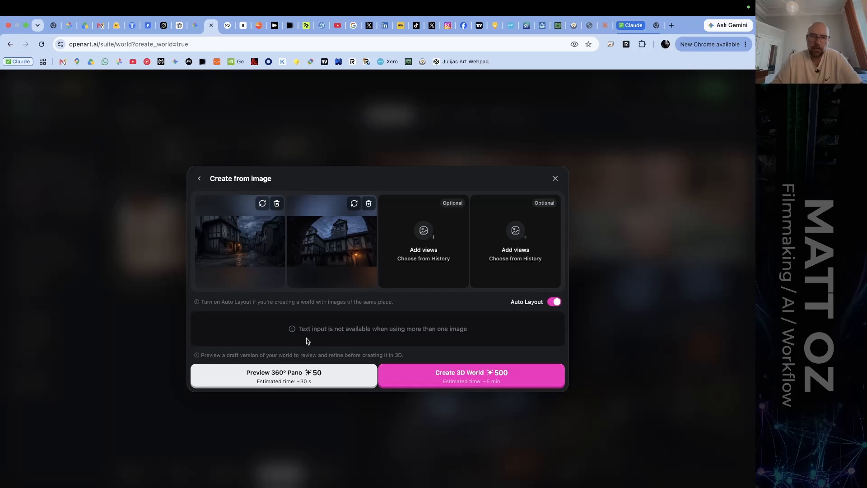
pyautogui.moveTo(304, 331); pyautogui.dragTo(451, 330)
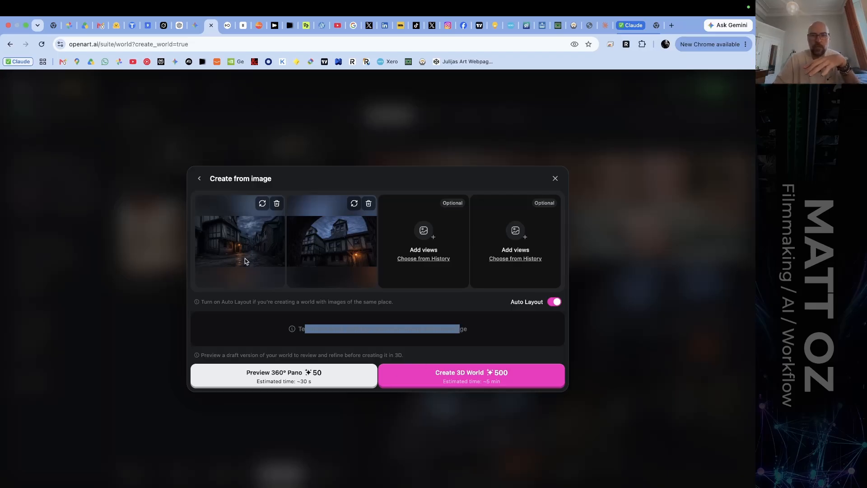
pyautogui.click(553, 178)
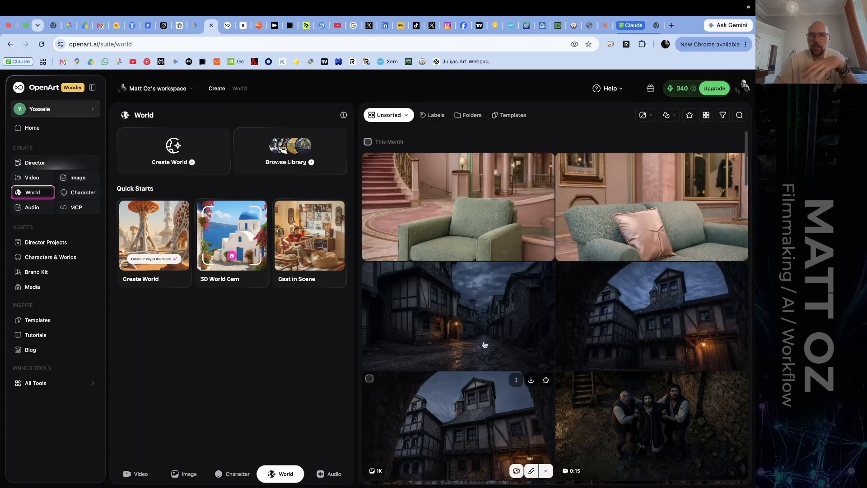
# View the 16th century Prague street shot at full size, and open the Dark Medieval Alleyway at Night draft from the world library.
pyautogui.click(460, 313)
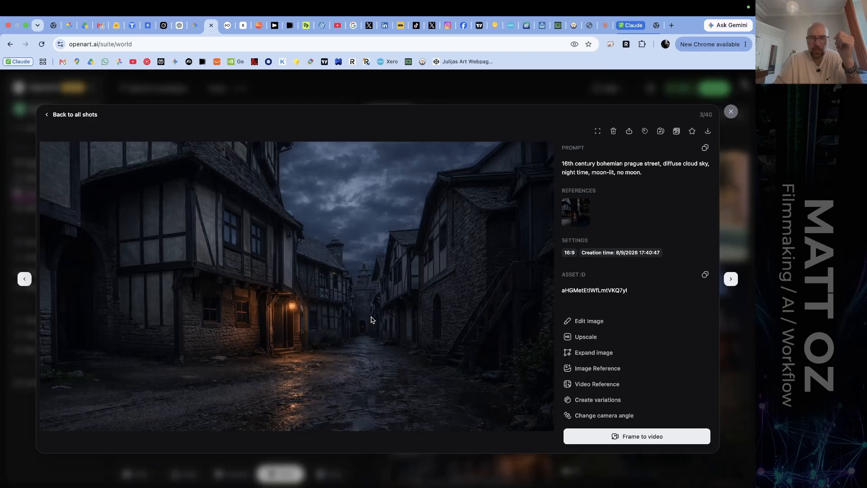
pyautogui.press('Escape')
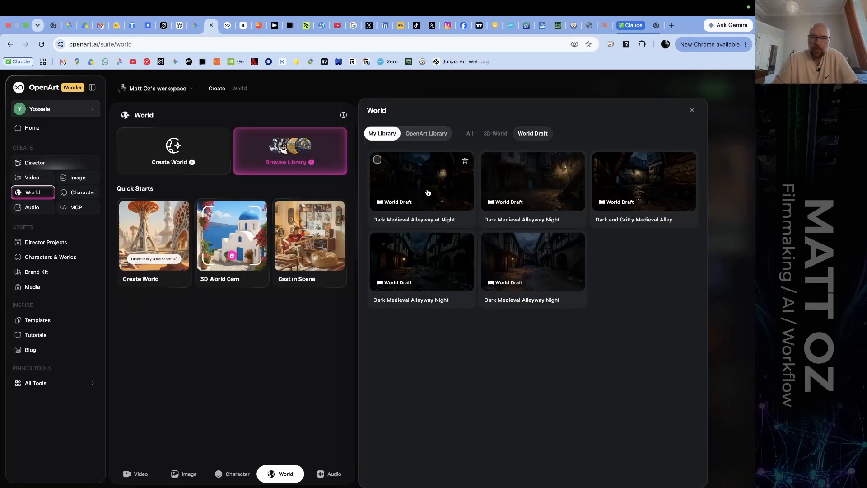
pyautogui.click(428, 193)
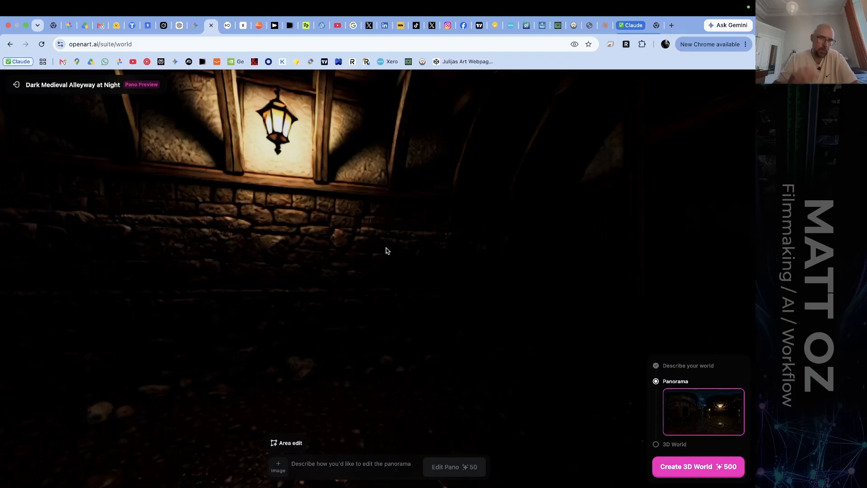
# Examine the alleyway panorama all the way around, from the wall lantern past the archways and back.
pyautogui.moveTo(267, 270); pyautogui.dragTo(500, 284)
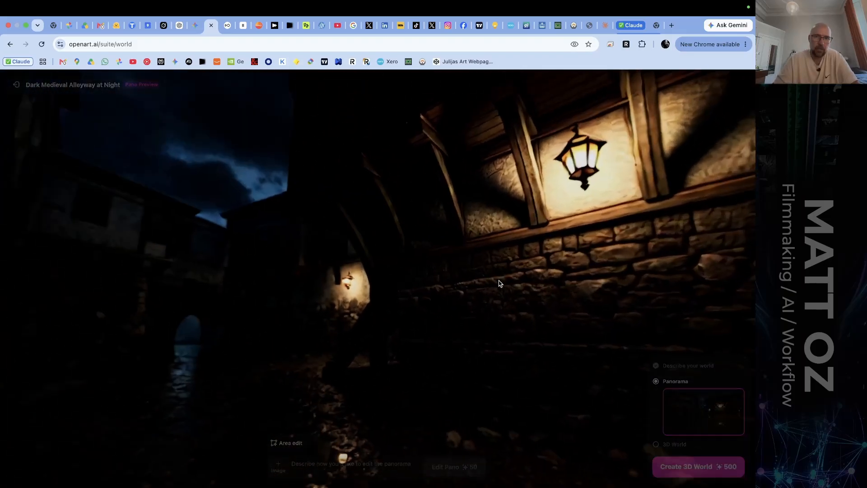
pyautogui.moveTo(273, 293); pyautogui.dragTo(418, 274)
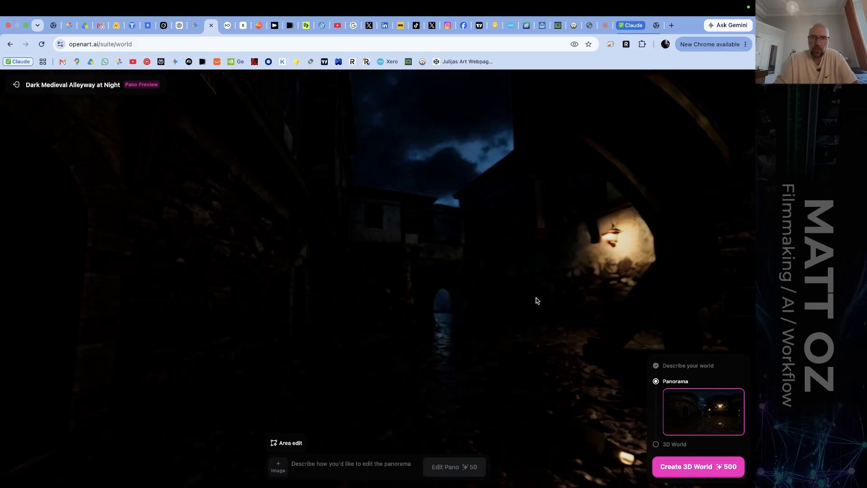
pyautogui.moveTo(289, 276); pyautogui.dragTo(487, 247)
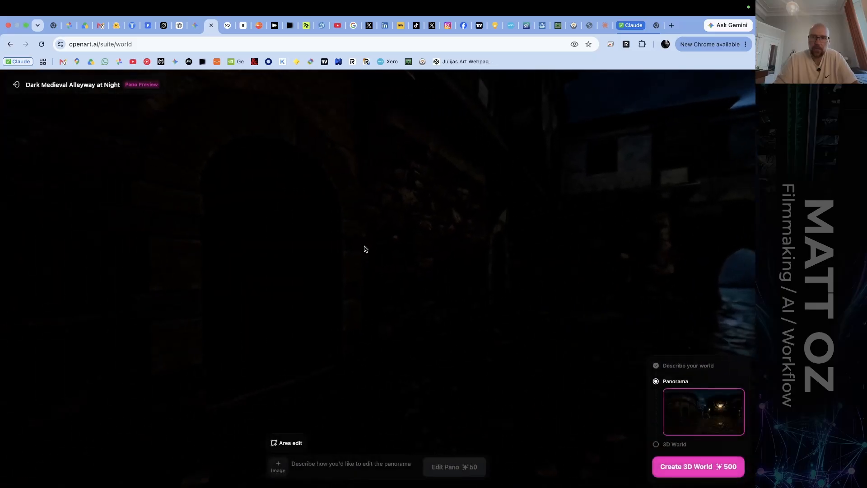
pyautogui.moveTo(343, 244); pyautogui.dragTo(524, 241)
pyautogui.moveTo(194, 248); pyautogui.dragTo(420, 252)
pyautogui.moveTo(262, 248); pyautogui.dragTo(465, 247)
pyautogui.moveTo(312, 247); pyautogui.dragTo(429, 251)
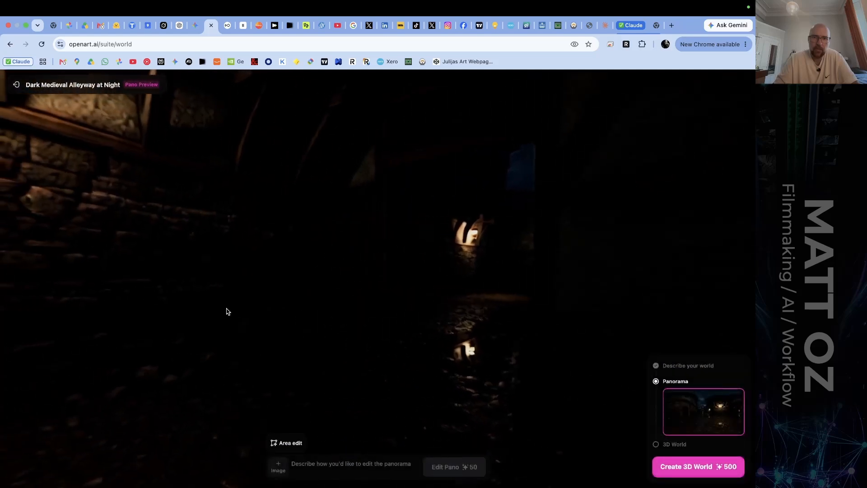
pyautogui.moveTo(226, 309); pyautogui.dragTo(478, 245)
pyautogui.moveTo(275, 299); pyautogui.dragTo(482, 229)
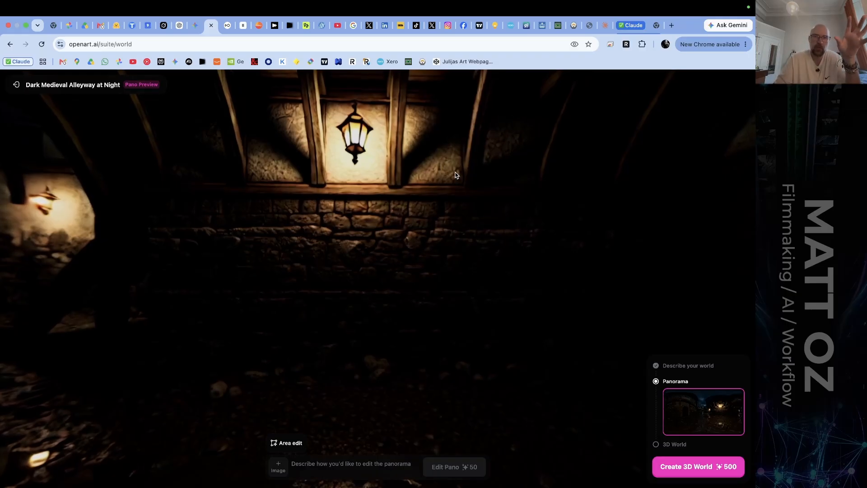
# Examine the alleyway panorama from the wall lantern to the blue archway, the distant lit doorway and the wet ground.
pyautogui.moveTo(128, 230); pyautogui.dragTo(286, 315)
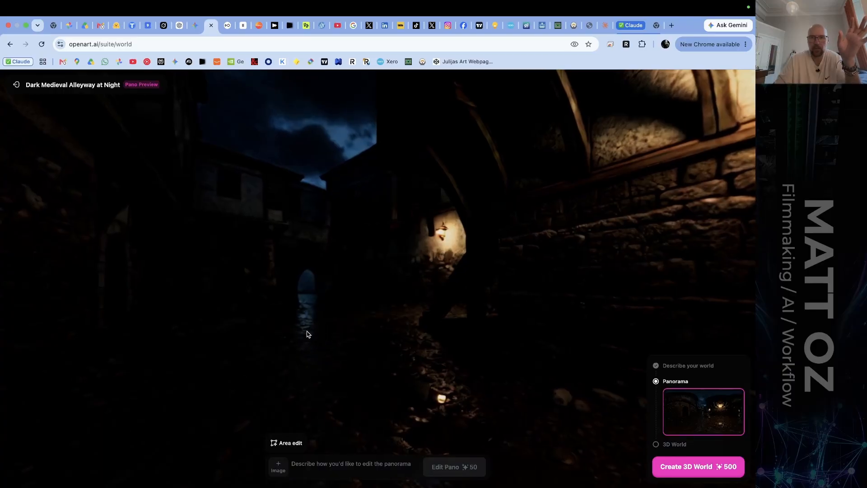
pyautogui.moveTo(565, 348); pyautogui.dragTo(311, 283)
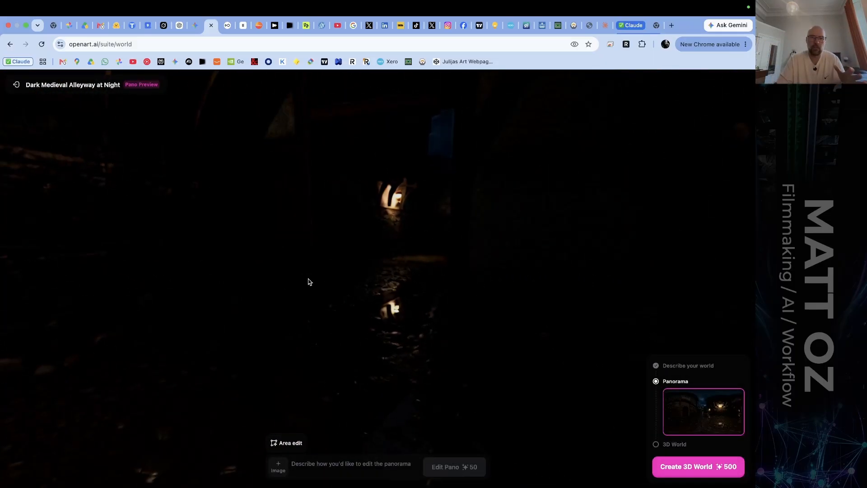
pyautogui.moveTo(248, 262); pyautogui.dragTo(397, 265)
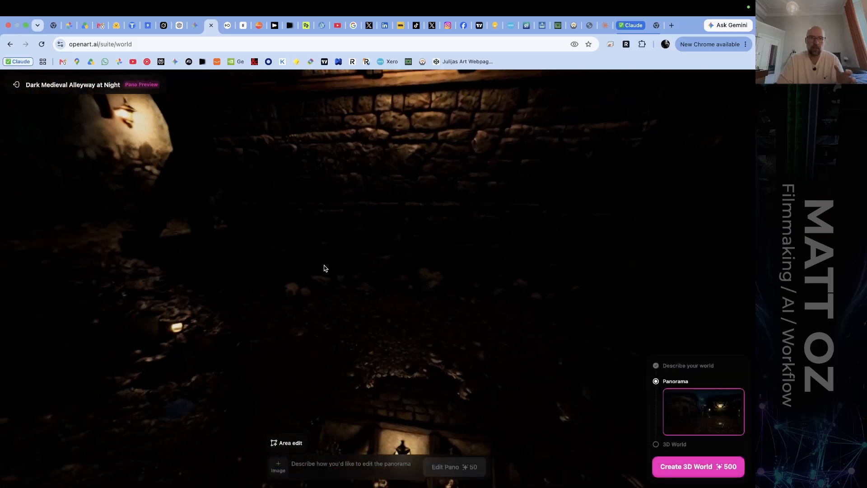
pyautogui.moveTo(324, 268); pyautogui.dragTo(386, 148)
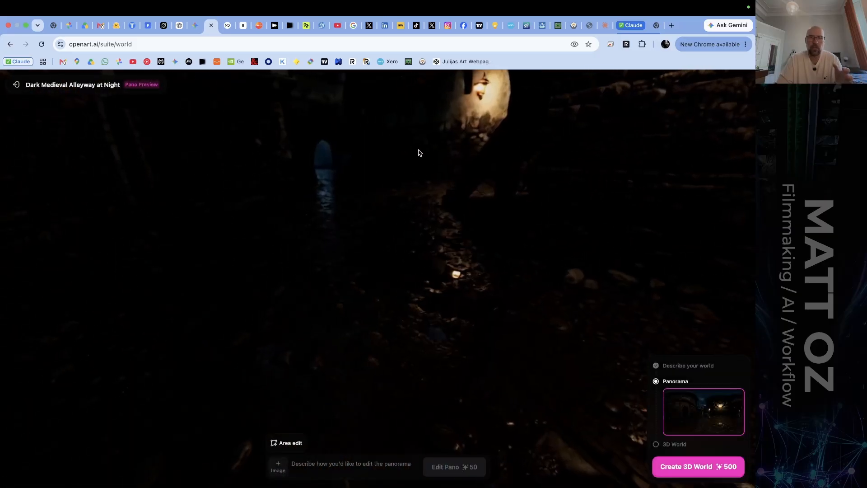
pyautogui.moveTo(293, 198); pyautogui.dragTo(335, 374)
# Brush a rough triangular area-edit mask over the dark ground by the doorway's reflection, and discard it without editing.
pyautogui.click(277, 445)
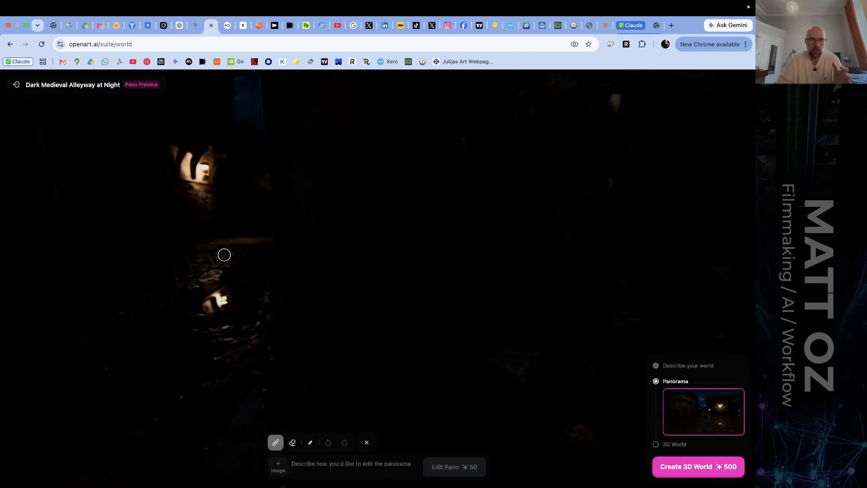
pyautogui.moveTo(212, 239); pyautogui.dragTo(417, 373)
pyautogui.moveTo(213, 242)
pyautogui.mouseDown()
pyautogui.moveTo(211, 395)
pyautogui.moveTo(366, 399)
pyautogui.moveTo(399, 381)
pyautogui.mouseUp()
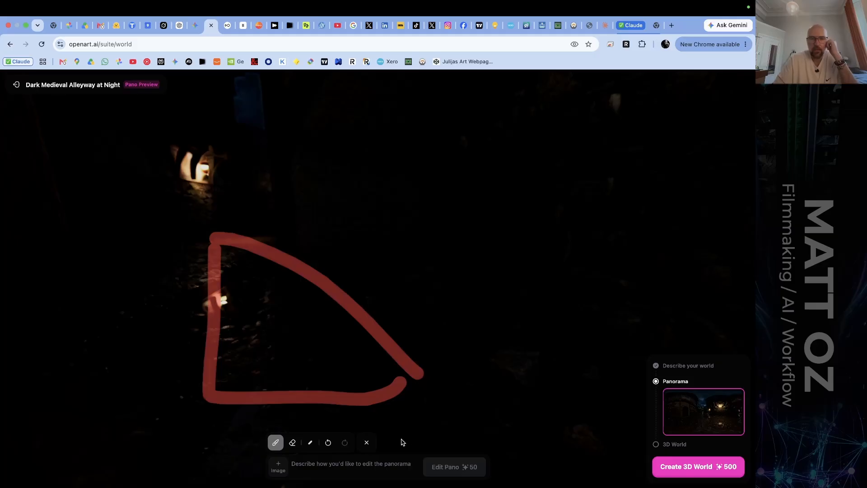
pyautogui.click(366, 442)
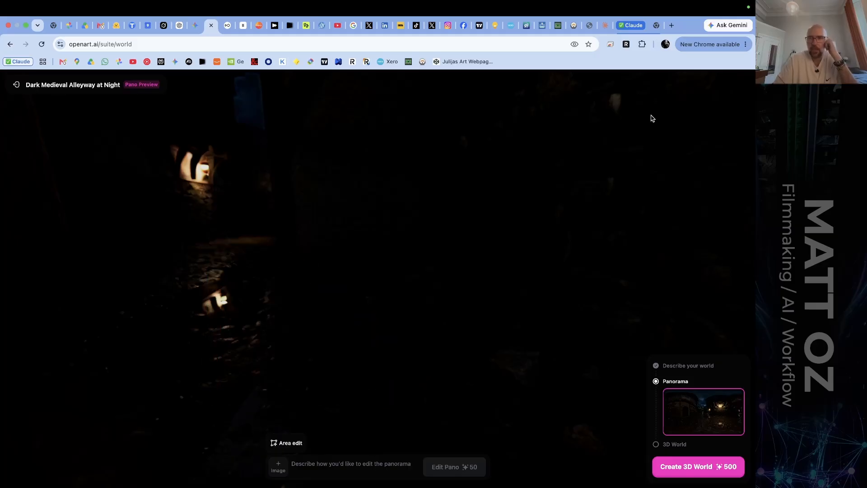
# Look back across the alleyway panorama from the distant lit doorway to the blue archway and lantern.
pyautogui.moveTo(410, 196); pyautogui.dragTo(505, 215)
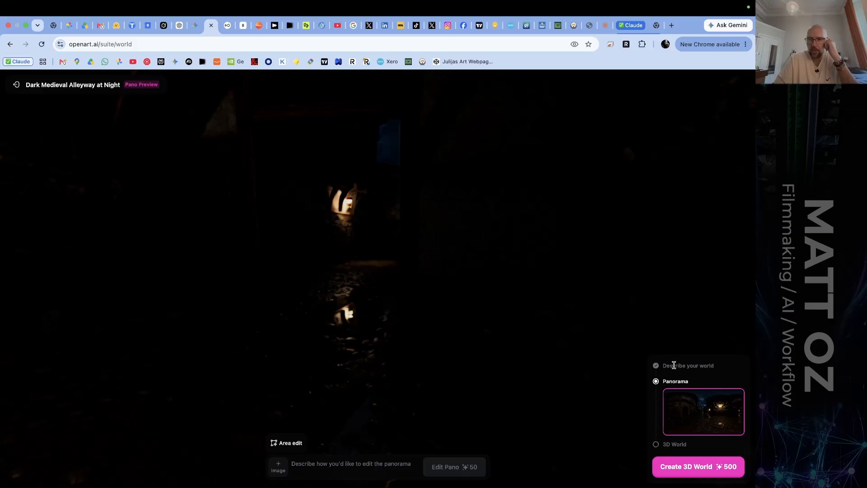
pyautogui.moveTo(340, 197); pyautogui.dragTo(587, 210)
pyautogui.moveTo(199, 246); pyautogui.dragTo(364, 131)
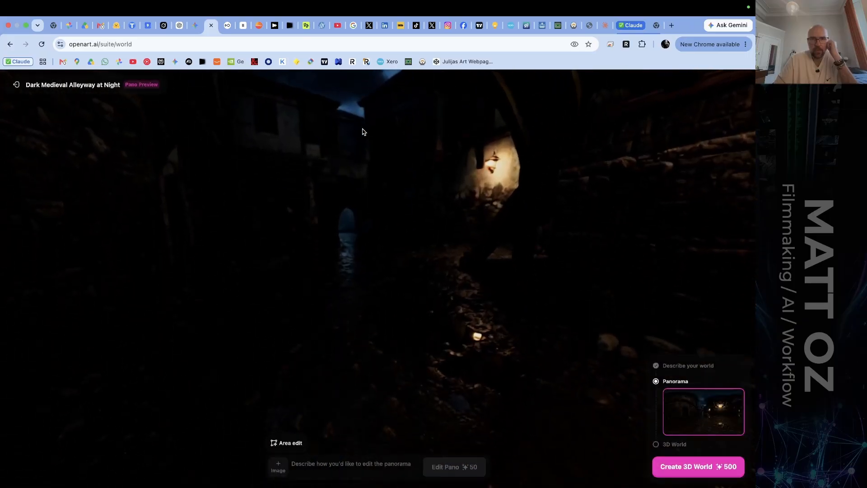
pyautogui.moveTo(260, 186); pyautogui.dragTo(356, 188)
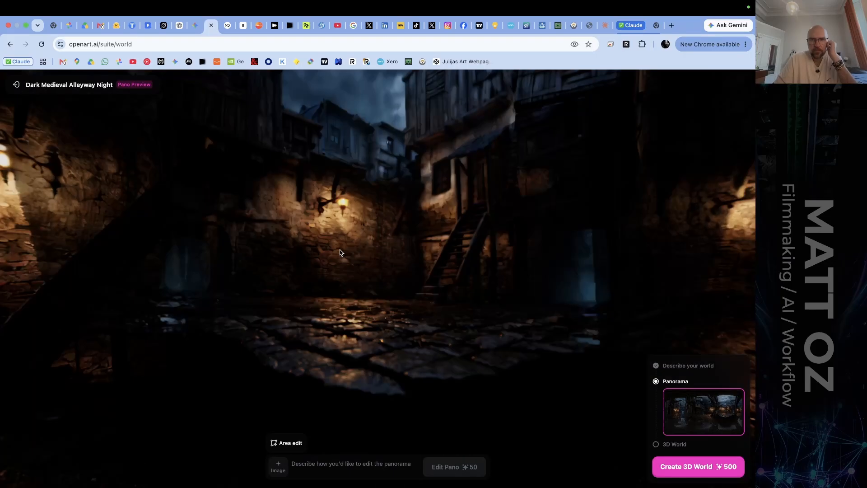
# Examine the Dark Medieval Alleyway Night panorama all the way around, past its lanterns, staircases and blue archway.
pyautogui.moveTo(316, 244); pyautogui.dragTo(567, 271)
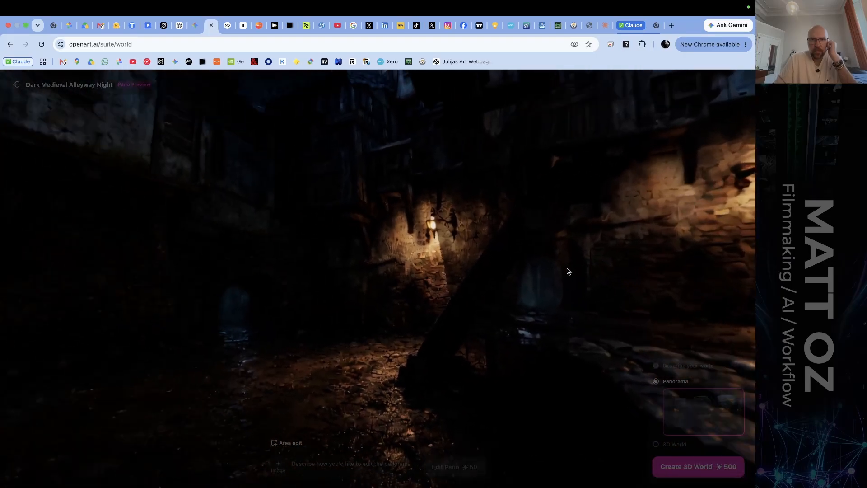
pyautogui.moveTo(372, 283); pyautogui.dragTo(492, 267)
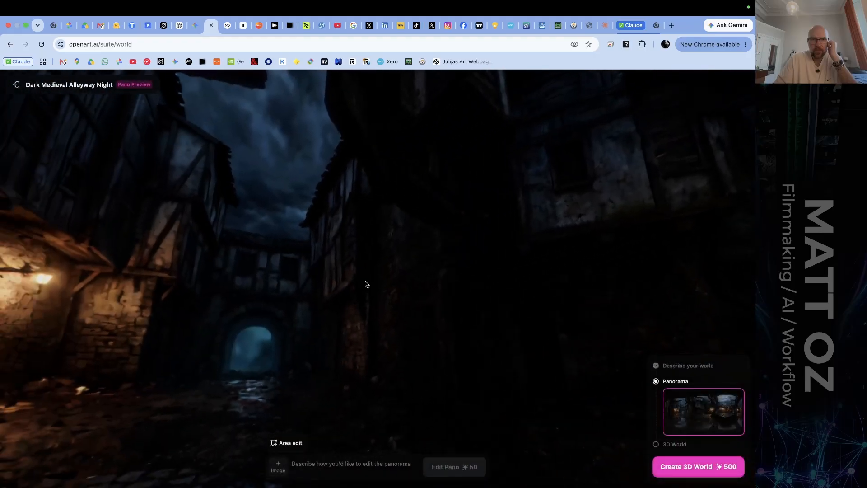
pyautogui.moveTo(350, 271); pyautogui.dragTo(564, 230)
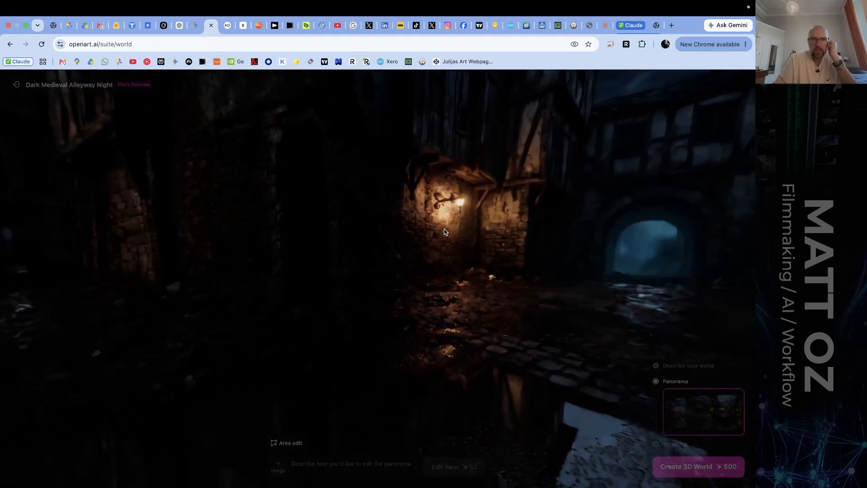
pyautogui.moveTo(336, 234); pyautogui.dragTo(501, 229)
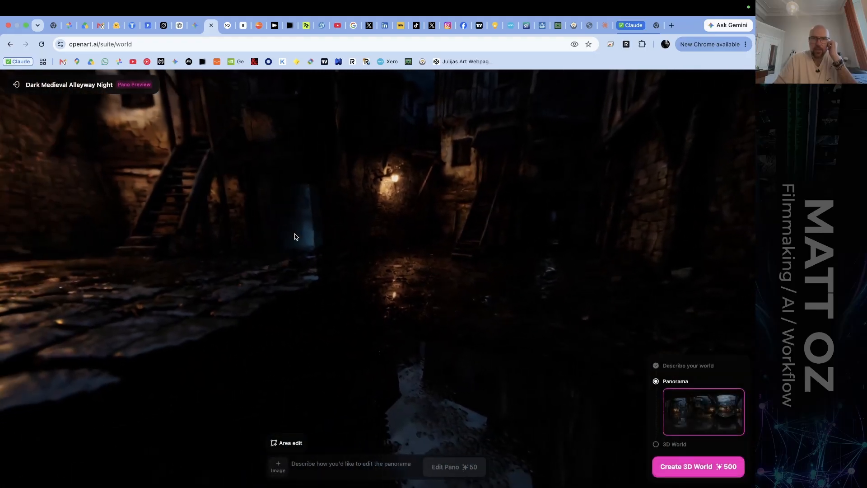
pyautogui.moveTo(300, 238); pyautogui.dragTo(505, 229)
pyautogui.moveTo(351, 222); pyautogui.dragTo(492, 251)
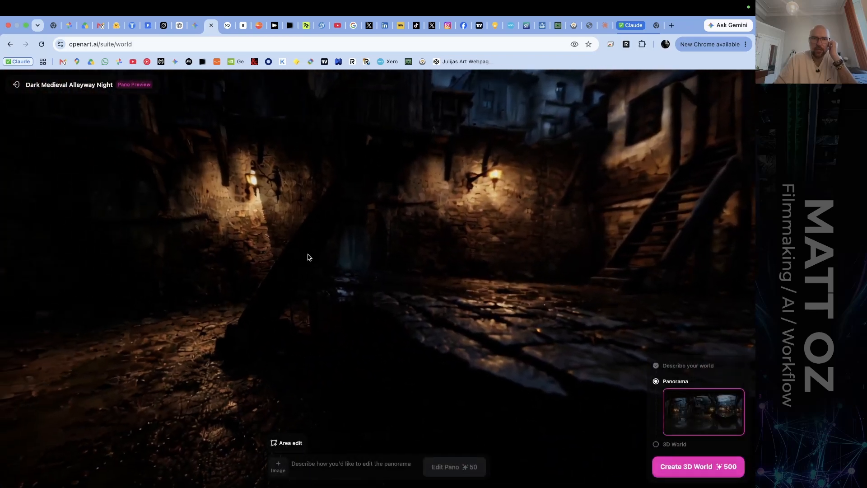
pyautogui.moveTo(307, 257); pyautogui.dragTo(488, 242)
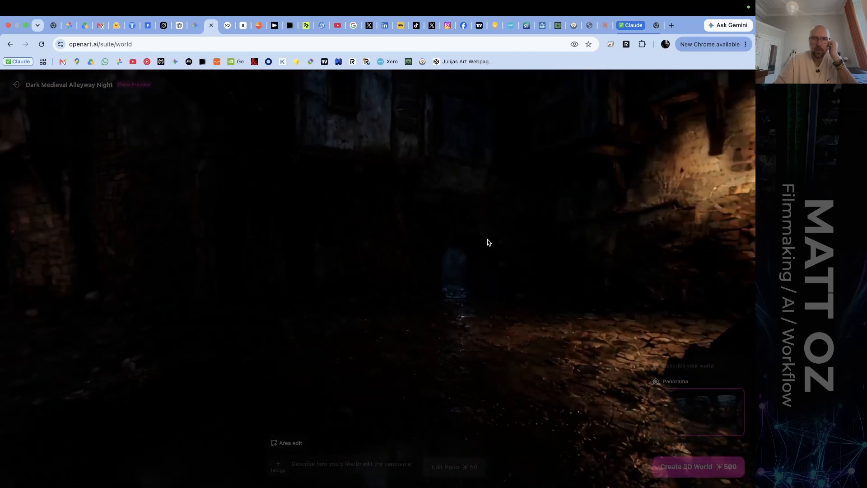
pyautogui.moveTo(230, 235); pyautogui.dragTo(456, 223)
# Inspect the puddle and cobblestones on the ground of the alleyway panorama, and the rooftops and cloudy sky overhead.
pyautogui.moveTo(296, 245); pyautogui.dragTo(316, 168)
pyautogui.moveTo(421, 277); pyautogui.dragTo(406, 211)
pyautogui.moveTo(334, 138); pyautogui.dragTo(319, 224)
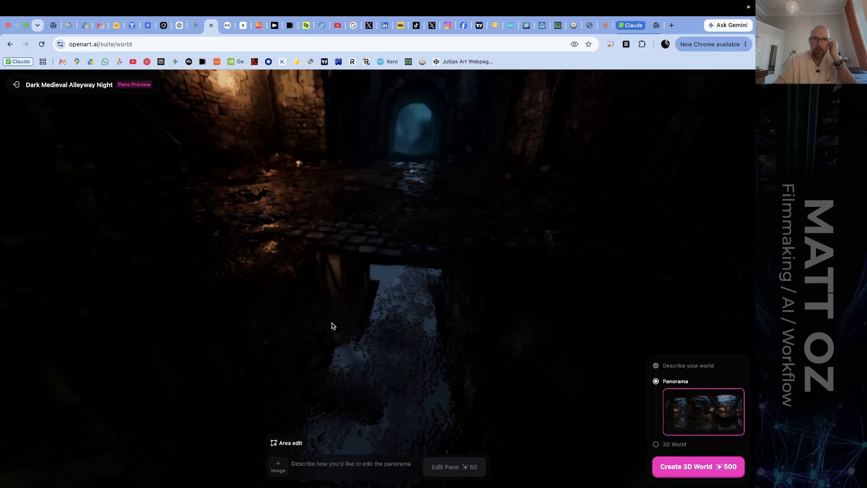
pyautogui.moveTo(333, 325); pyautogui.dragTo(257, 262)
pyautogui.moveTo(510, 155); pyautogui.dragTo(397, 219)
pyautogui.moveTo(288, 145); pyautogui.dragTo(438, 208)
pyautogui.moveTo(289, 205); pyautogui.dragTo(314, 229)
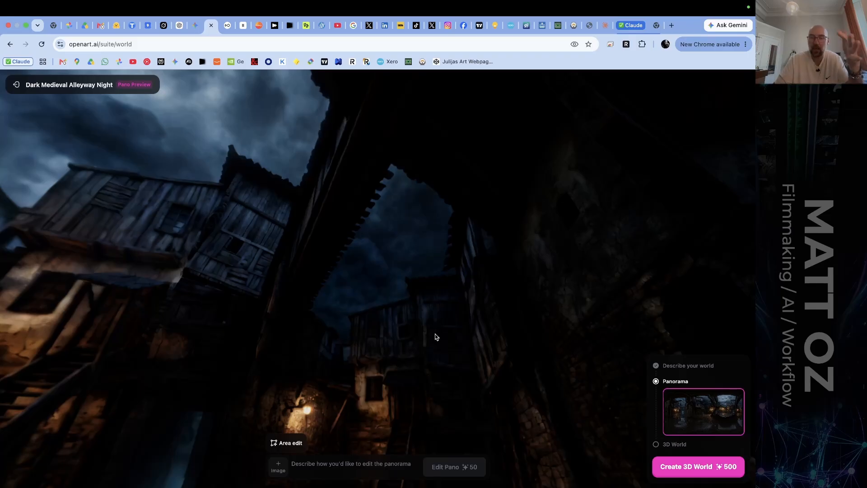
pyautogui.moveTo(435, 336); pyautogui.dragTo(393, 294)
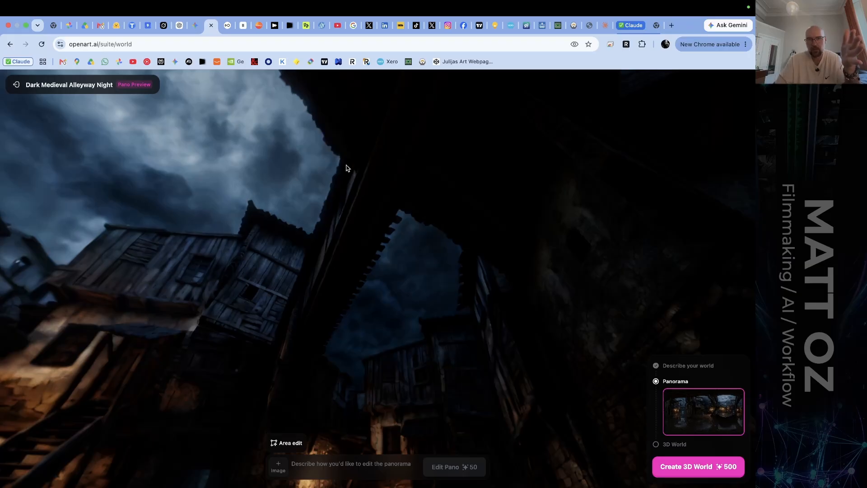
pyautogui.moveTo(347, 169)
pyautogui.mouseDown()
pyautogui.moveTo(451, 266)
pyautogui.moveTo(387, 232)
pyautogui.moveTo(397, 237)
pyautogui.moveTo(311, 220)
pyautogui.moveTo(339, 170)
pyautogui.mouseUp()
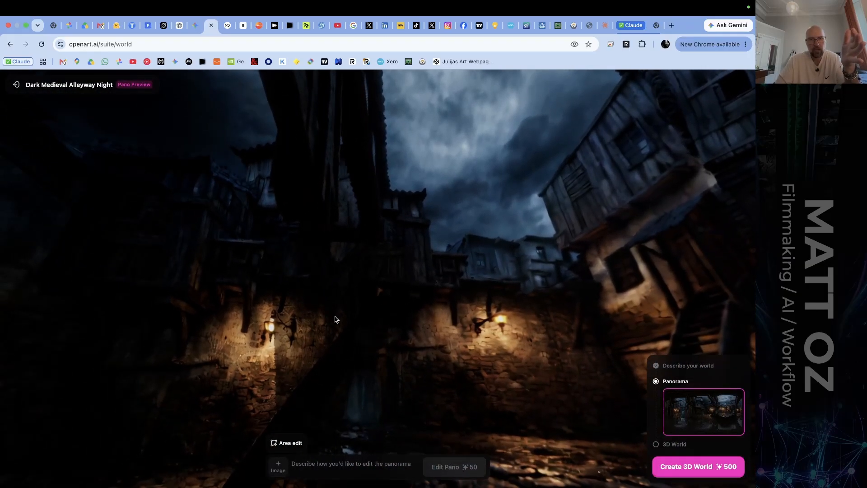
# Turn through the alleyway panorama from the lantern-lit walls past the wooden staircases and blue archway to the leaning beam.
pyautogui.moveTo(386, 326); pyautogui.dragTo(472, 252)
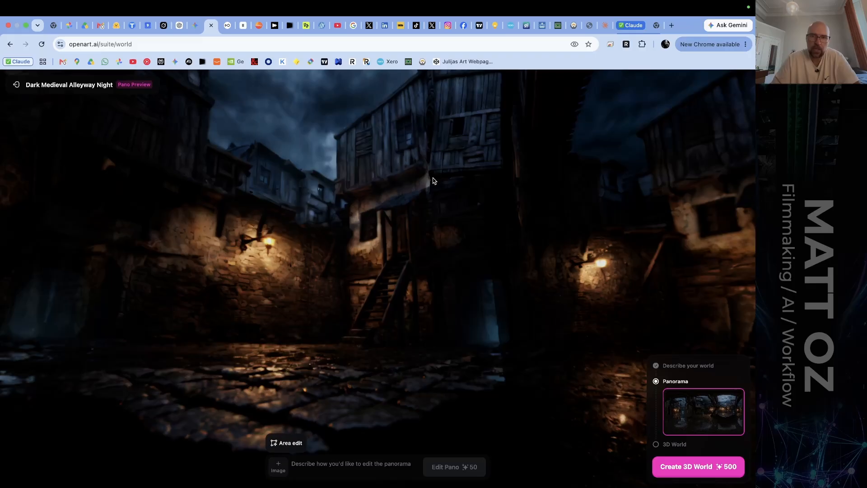
pyautogui.moveTo(472, 252); pyautogui.dragTo(325, 177)
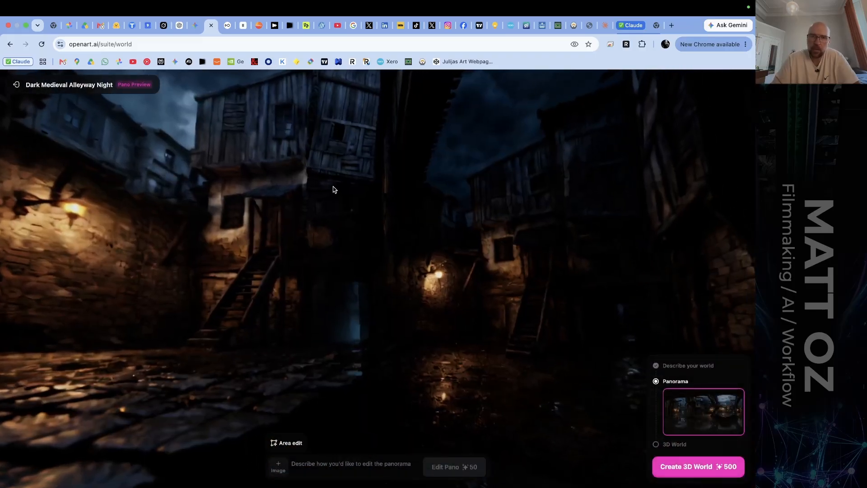
pyautogui.moveTo(410, 306); pyautogui.dragTo(196, 275)
pyautogui.moveTo(546, 287); pyautogui.dragTo(274, 281)
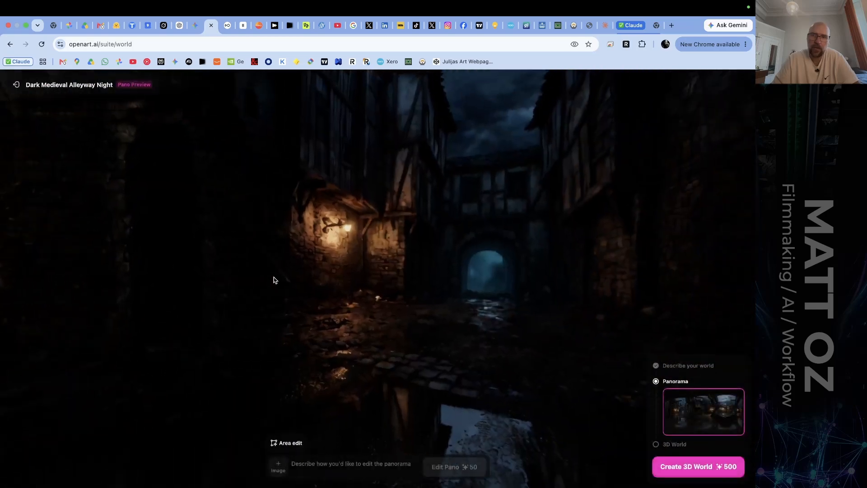
pyautogui.moveTo(471, 275); pyautogui.dragTo(317, 271)
pyautogui.moveTo(528, 273); pyautogui.dragTo(305, 276)
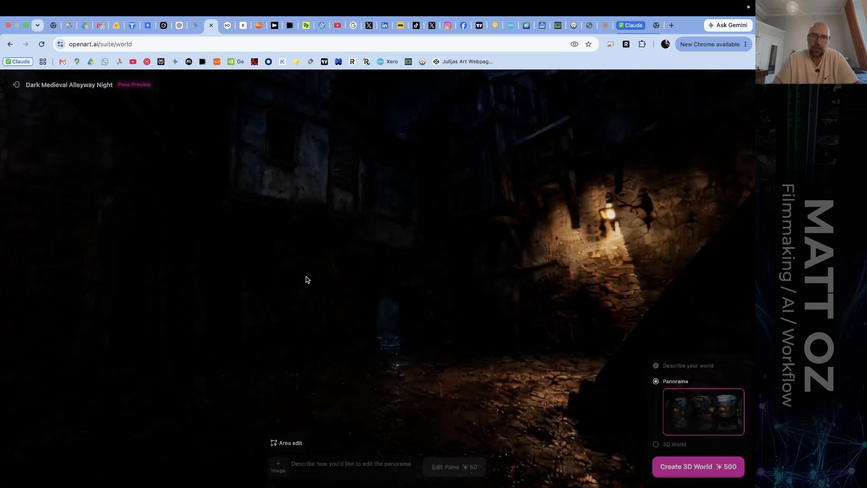
# Check the dark roof structure overhead in the alleyway panorama, and return to the archway and the staircase courtyard.
pyautogui.moveTo(326, 158); pyautogui.dragTo(342, 330)
pyautogui.moveTo(363, 186); pyautogui.dragTo(244, 287)
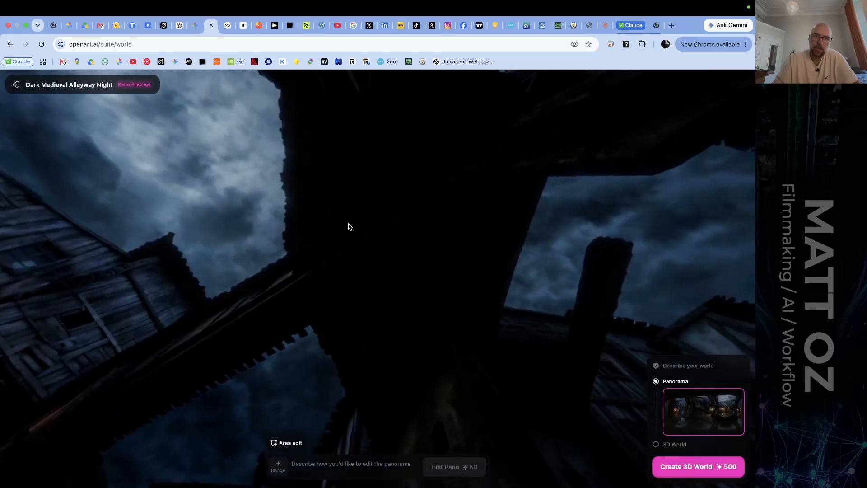
pyautogui.moveTo(406, 223); pyautogui.dragTo(257, 25)
pyautogui.moveTo(350, 291); pyautogui.dragTo(312, 164)
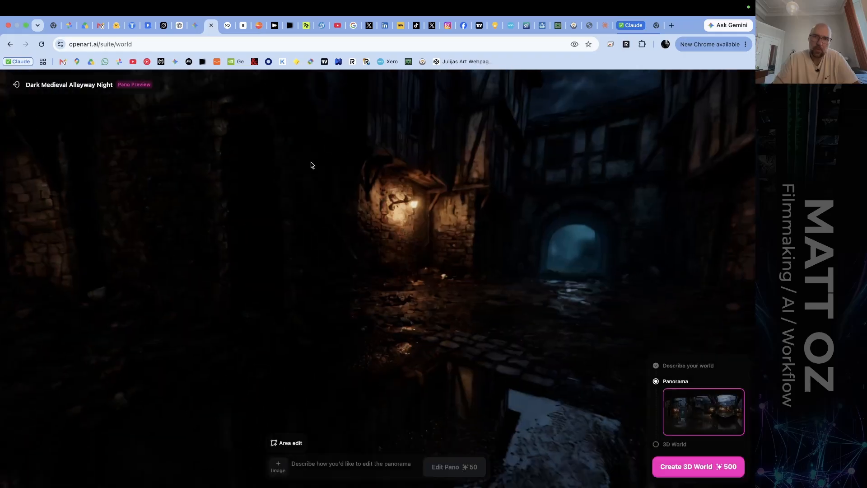
pyautogui.moveTo(350, 271); pyautogui.dragTo(737, 306)
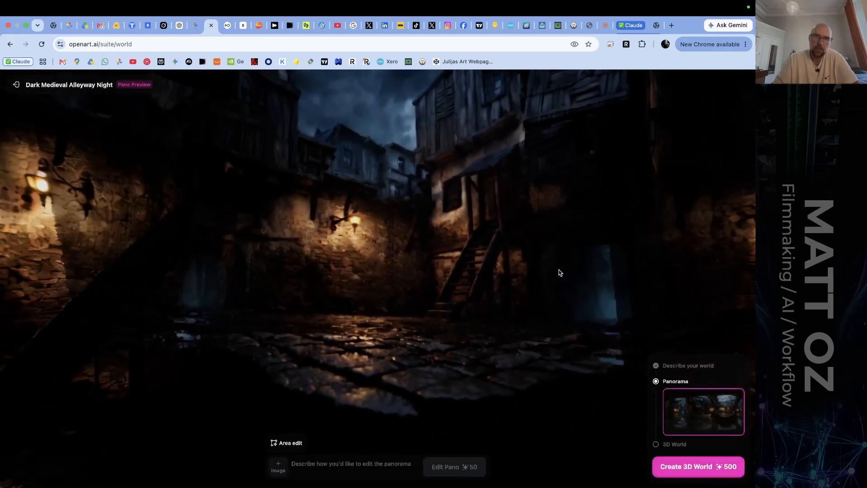
pyautogui.moveTo(397, 266); pyautogui.dragTo(181, 276)
pyautogui.moveTo(494, 170); pyautogui.dragTo(677, 203)
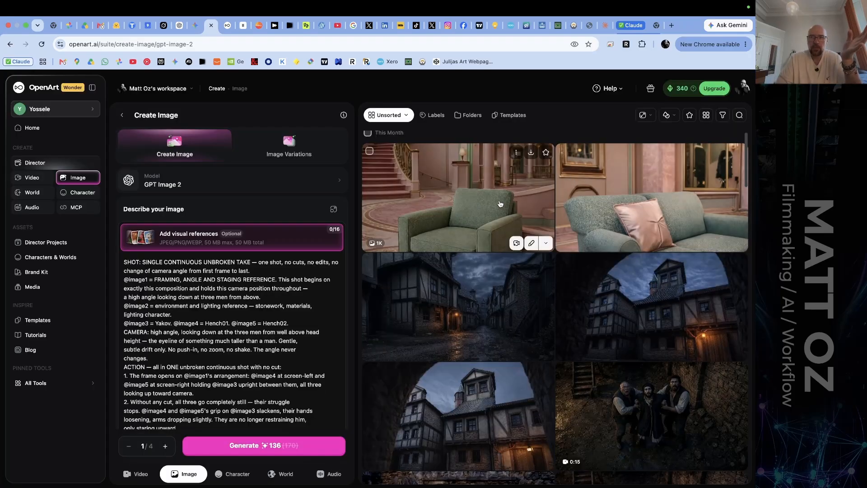
# Find the generated alleyway shots just above the July section in the image history, and view the archway shot and the leaning-beam shot enlarged.
pyautogui.scroll(-5, 500, 203)
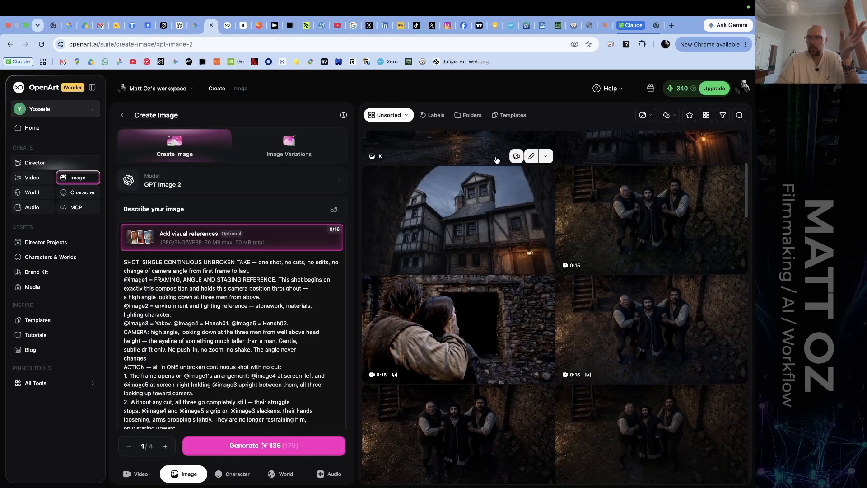
pyautogui.scroll(-5, 498, 180)
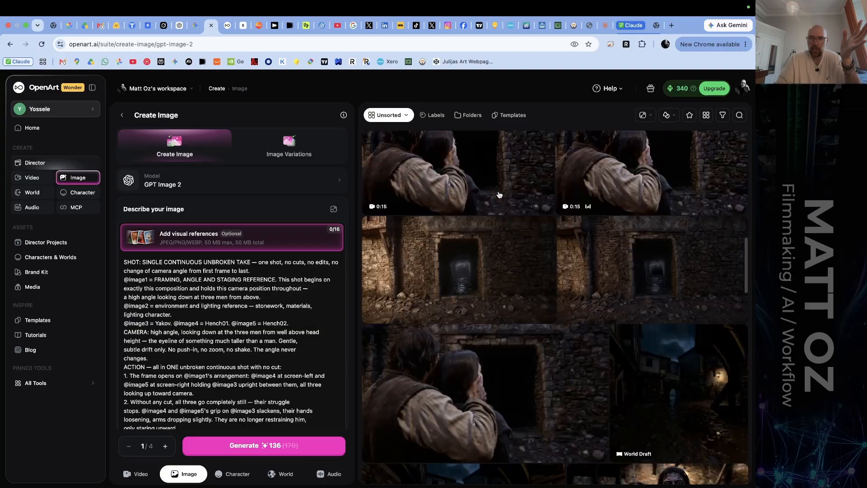
pyautogui.scroll(-8, 499, 194)
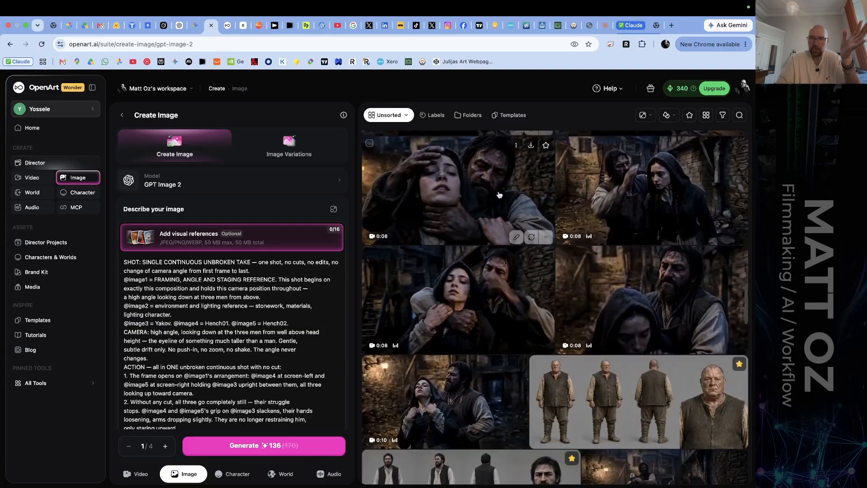
pyautogui.scroll(-4, 499, 194)
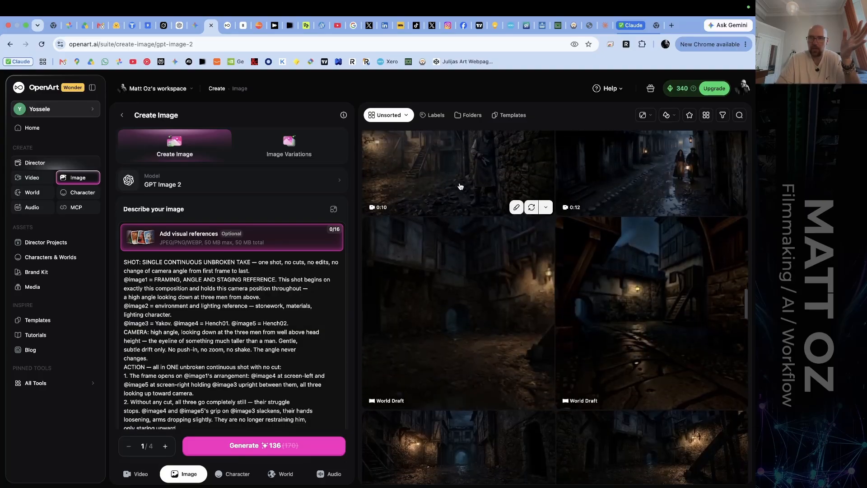
pyautogui.scroll(-6, 460, 186)
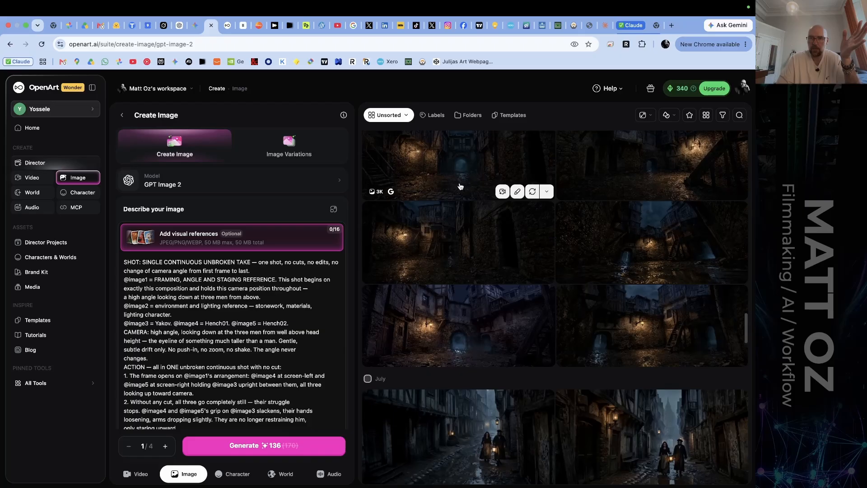
pyautogui.click(460, 186)
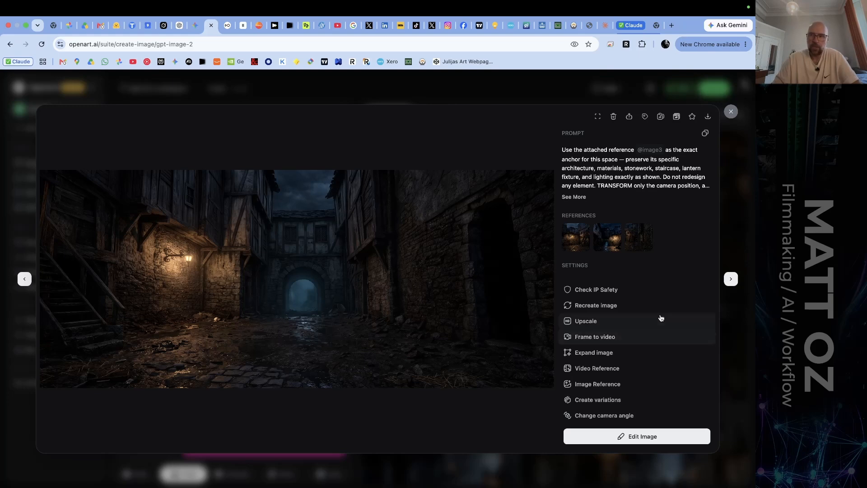
pyautogui.click(731, 278)
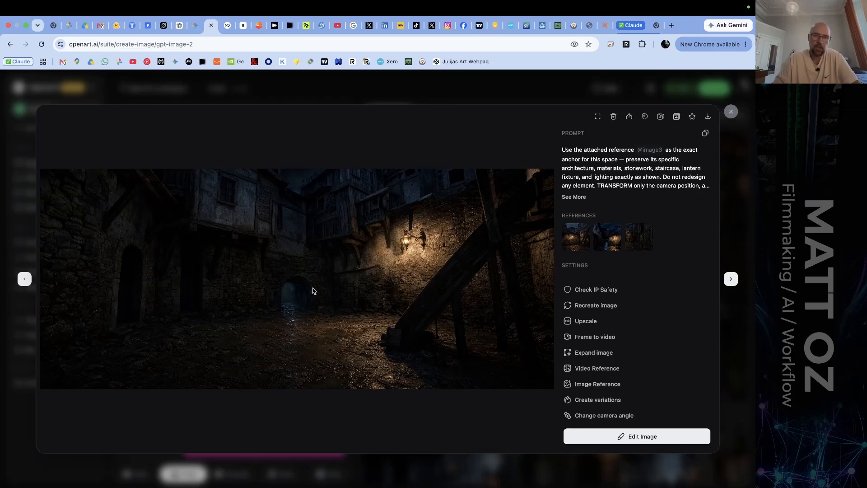
# View the generated alleyway shots that follow the leaning-beam image, from the dark doorway versions to the low-angle courtyard.
pyautogui.click(731, 278)
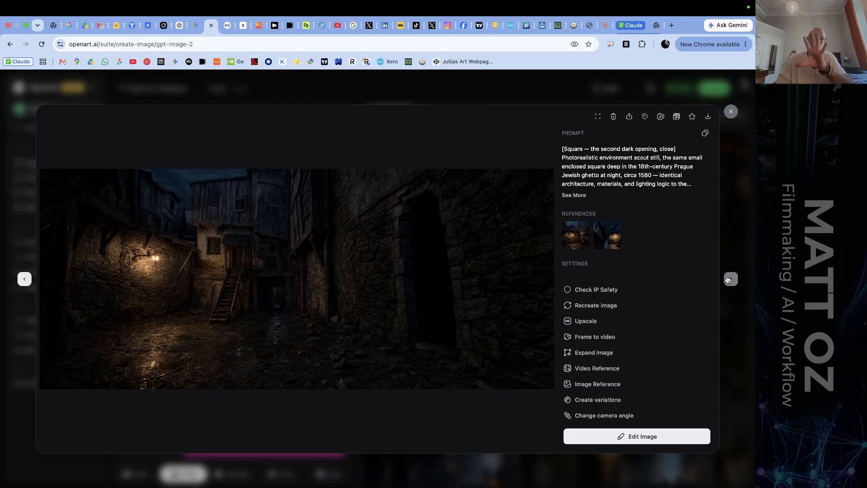
pyautogui.click(728, 280)
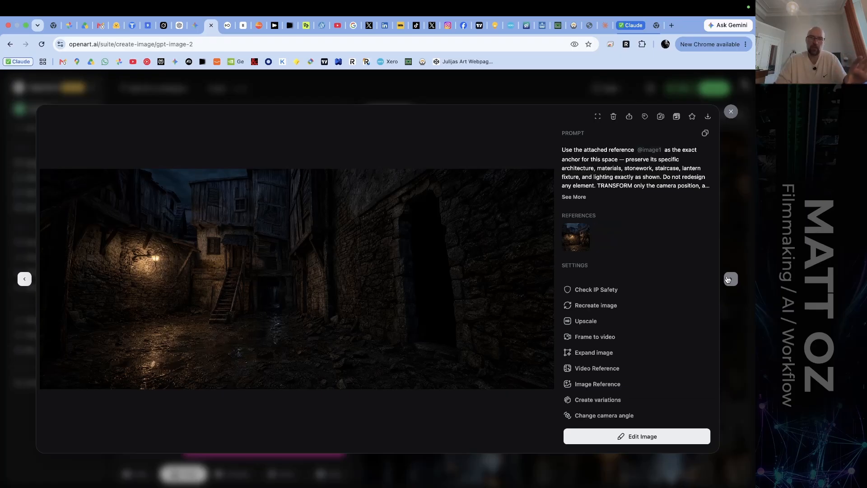
pyautogui.click(728, 280)
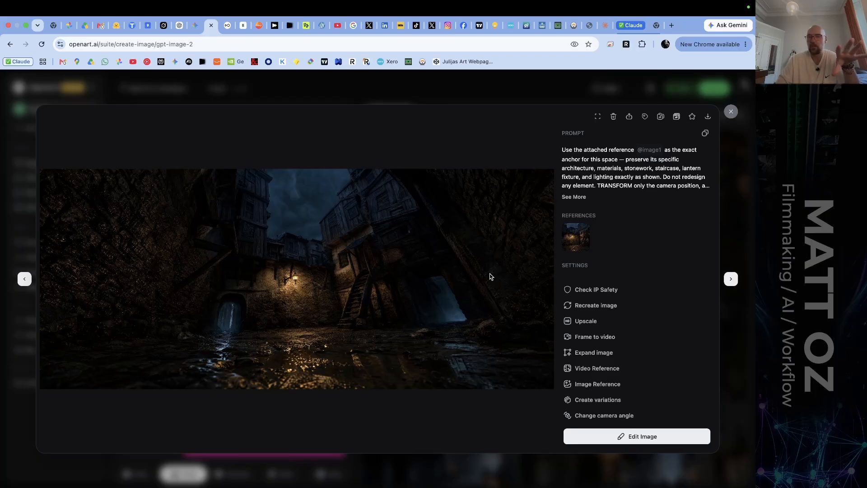
# Go back through the enlarged shots to the blue archway view and compare it with the leaning-beam and dark doorway shots.
pyautogui.click(24, 279)
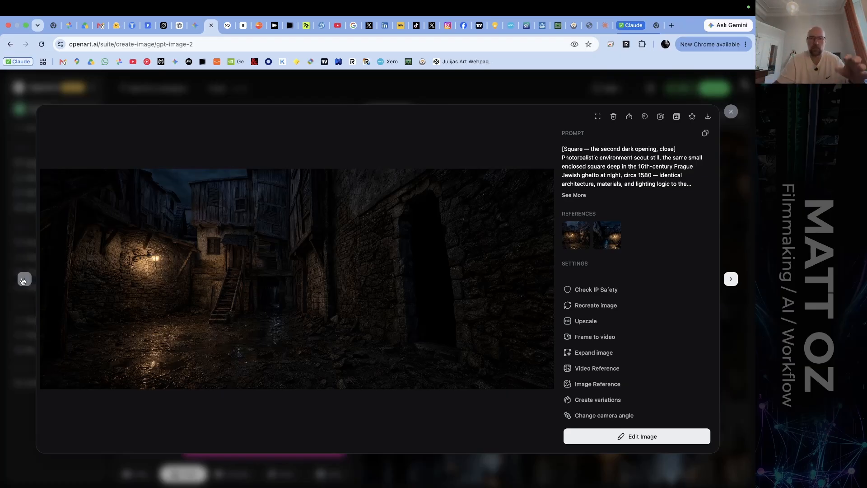
pyautogui.click(23, 280)
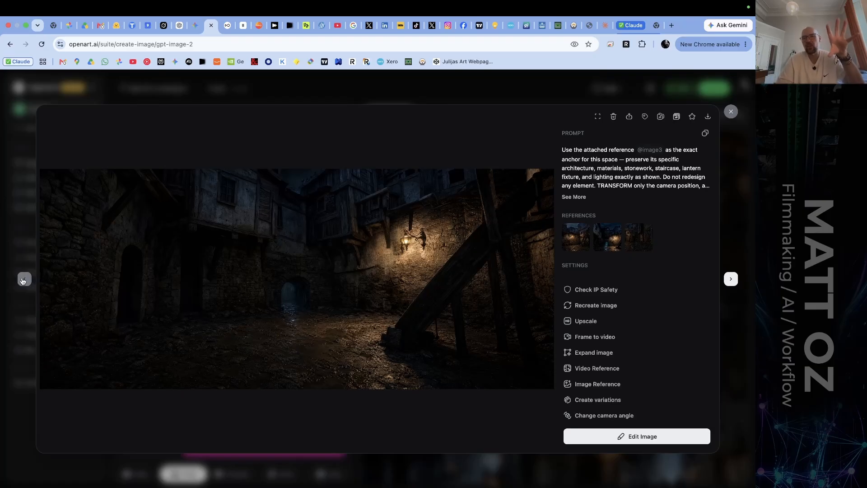
pyautogui.click(23, 280)
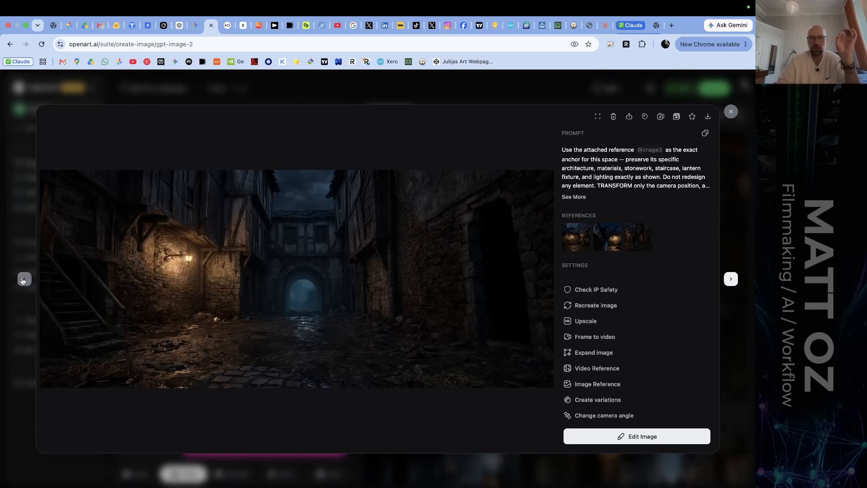
pyautogui.click(731, 280)
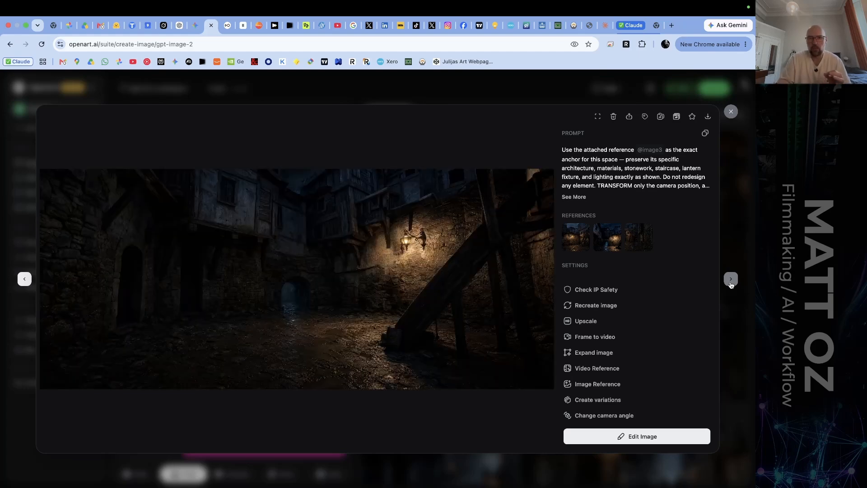
pyautogui.click(731, 279)
pyautogui.click(731, 280)
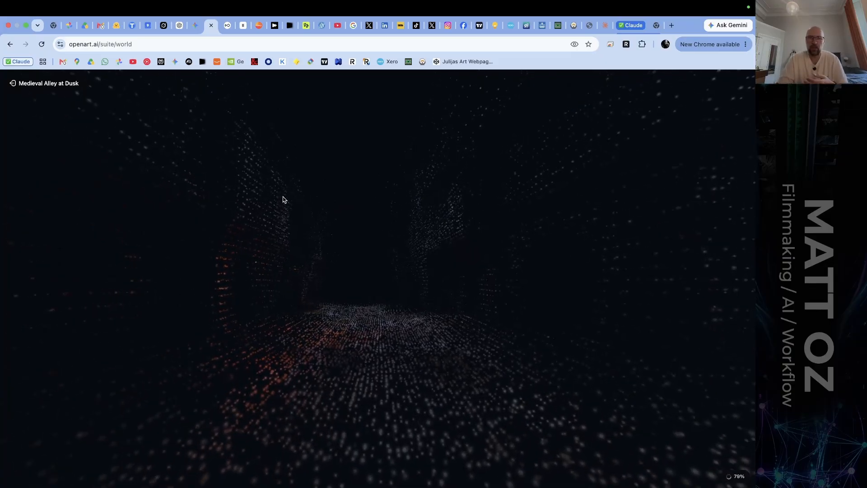
# Look around the Medieval Alley at Dusk world, from the lit building at the street's end to the long stone-walled street.
pyautogui.moveTo(282, 199); pyautogui.dragTo(372, 180)
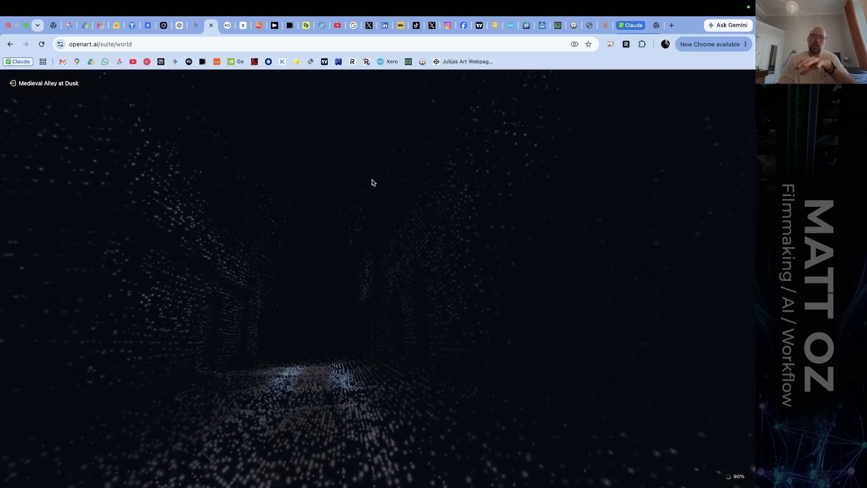
pyautogui.moveTo(431, 214); pyautogui.dragTo(480, 214)
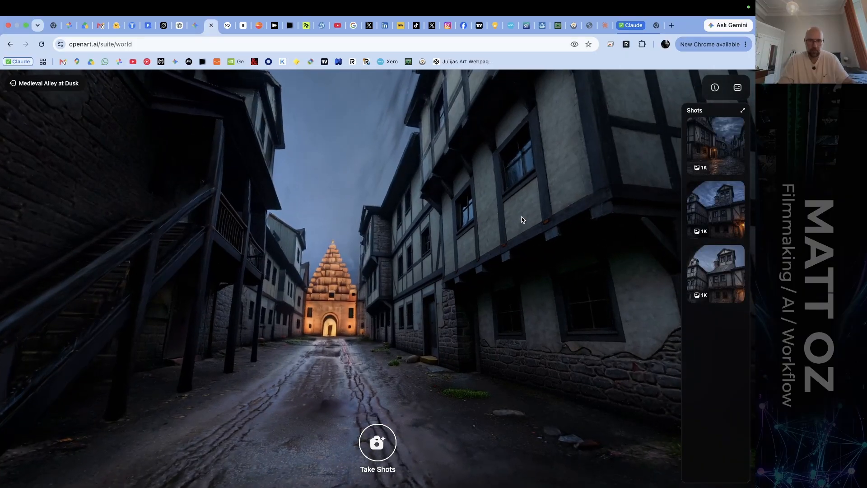
pyautogui.moveTo(521, 219); pyautogui.dragTo(405, 233)
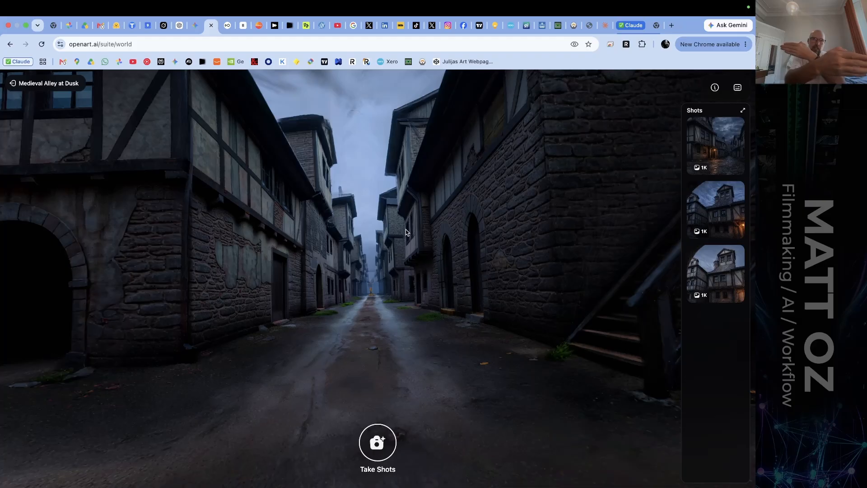
pyautogui.press('a')
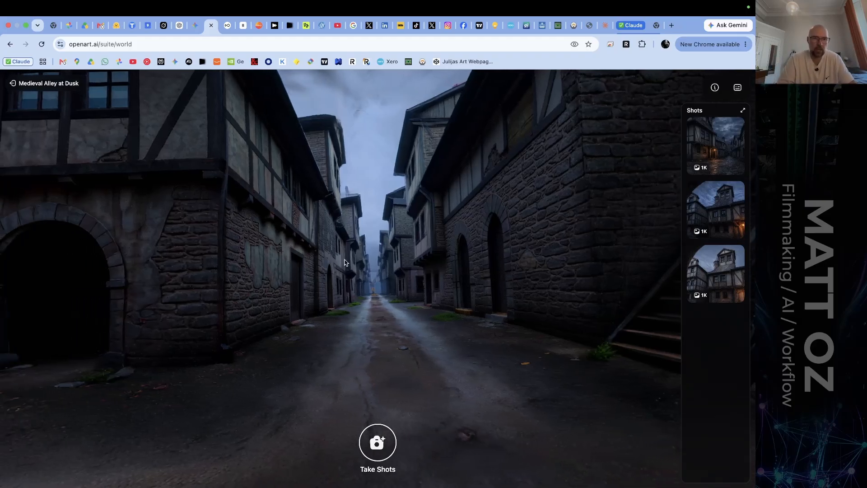
pyautogui.press('w')
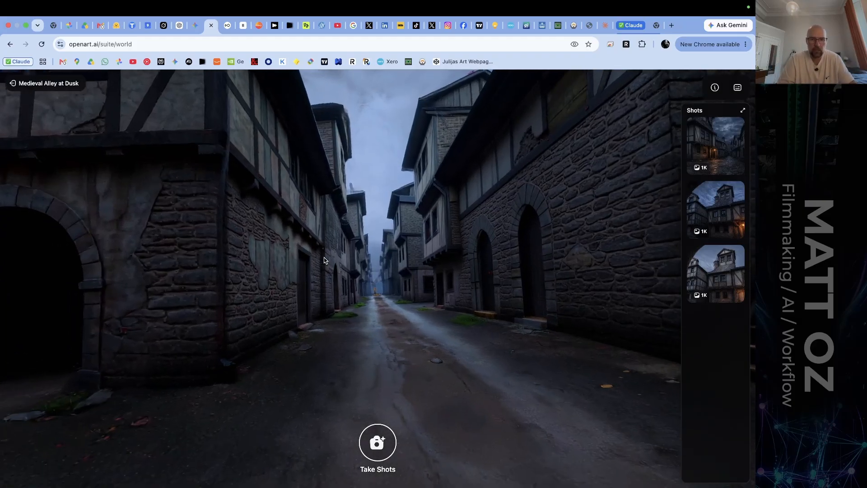
# Walk through the dark stone archway in the Medieval Alley at Dusk world, look around the area behind it, and exit the world.
pyautogui.press('a')
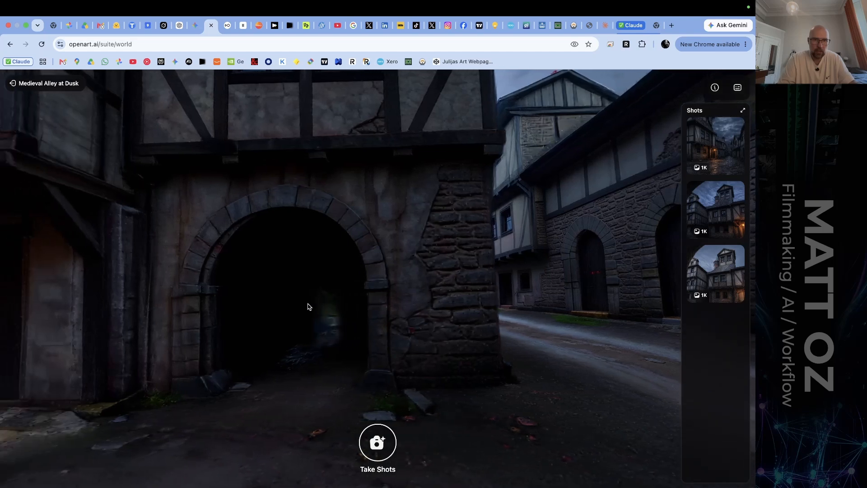
pyautogui.press('a')
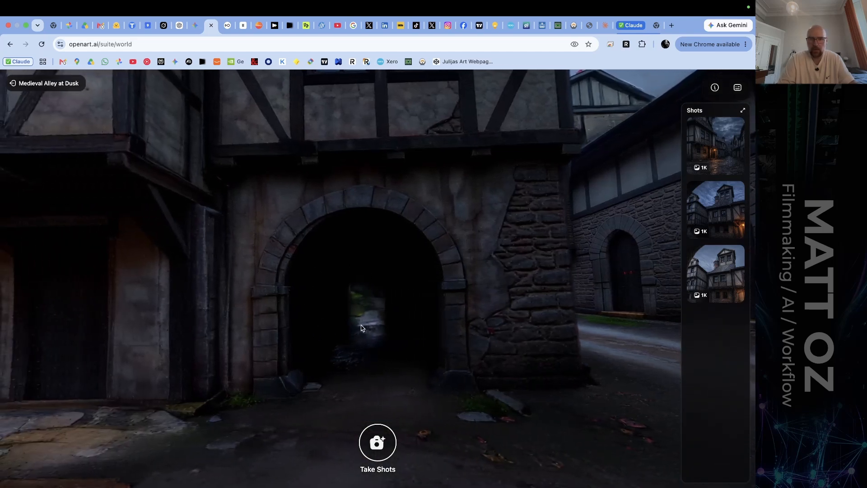
pyautogui.press('w')
pyautogui.press('w')
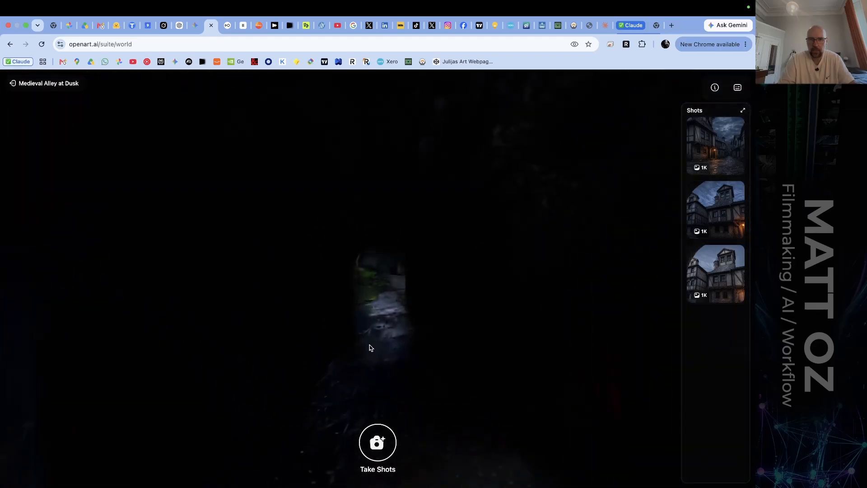
pyautogui.moveTo(370, 345); pyautogui.dragTo(676, 303)
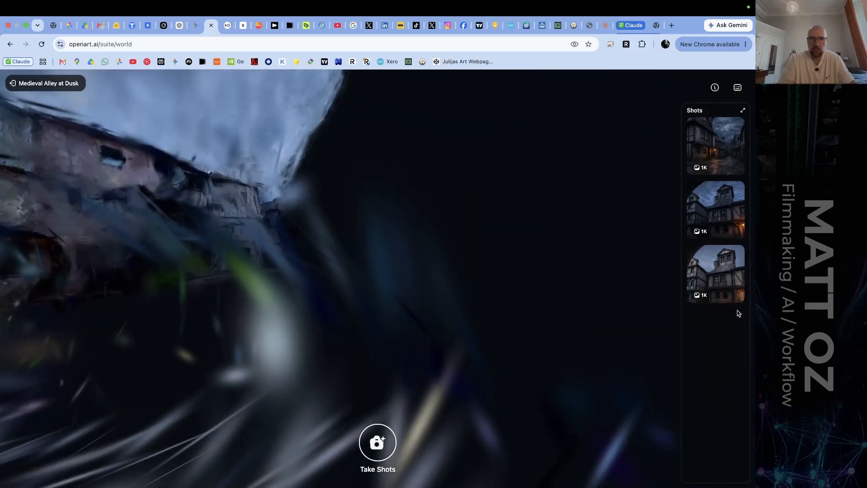
pyautogui.moveTo(737, 313); pyautogui.dragTo(679, 310)
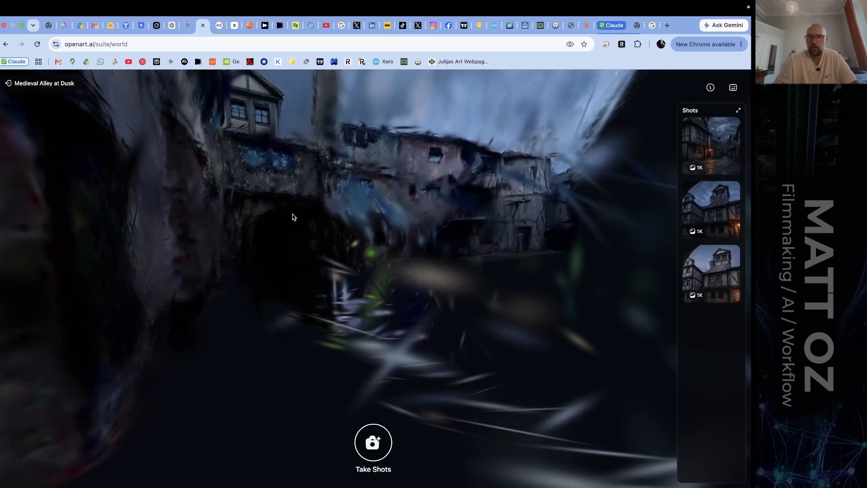
pyautogui.click(61, 83)
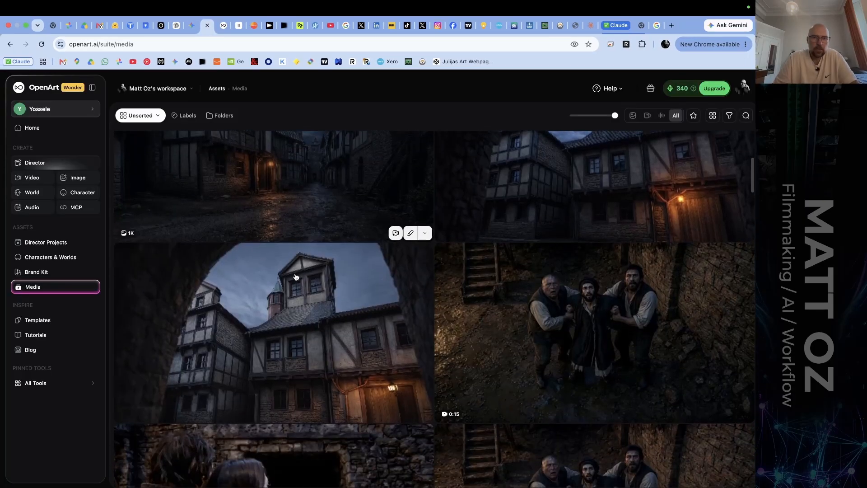
# Browse down the media library to the alley videos and preview the 10-second clip of the man beside the stone wall.
pyautogui.scroll(-5, 294, 277)
pyautogui.scroll(-10, 296, 277)
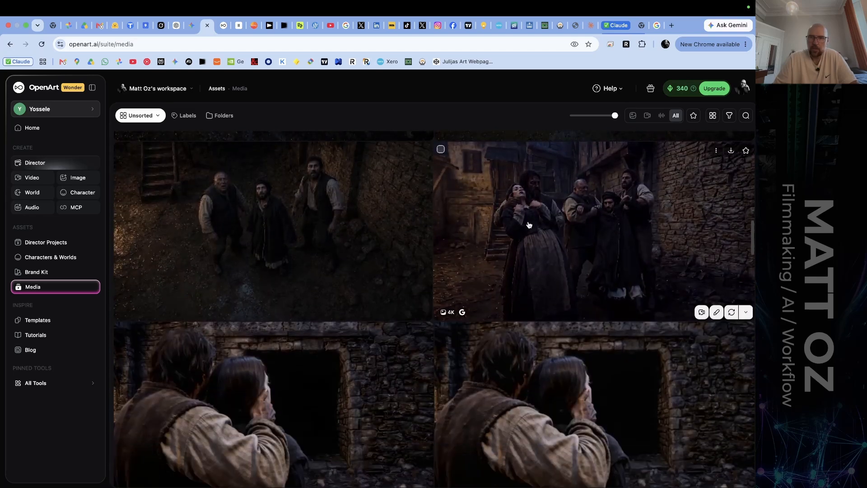
pyautogui.scroll(-10, 358, 238)
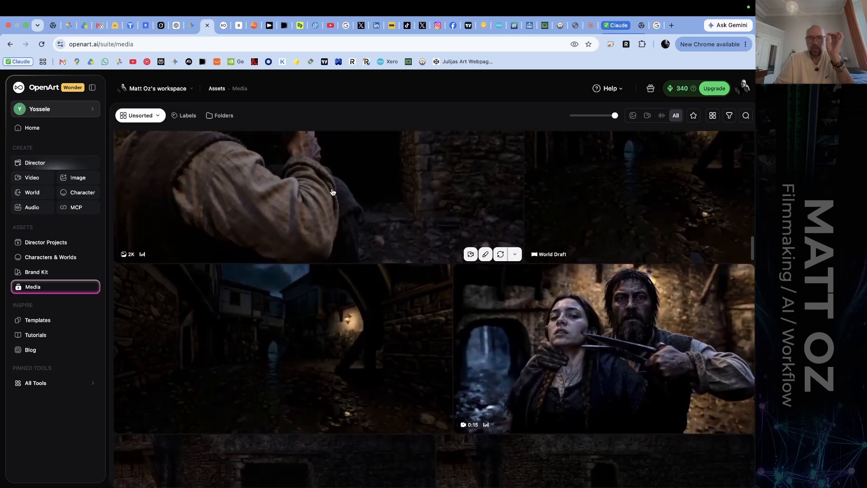
pyautogui.scroll(-10, 333, 191)
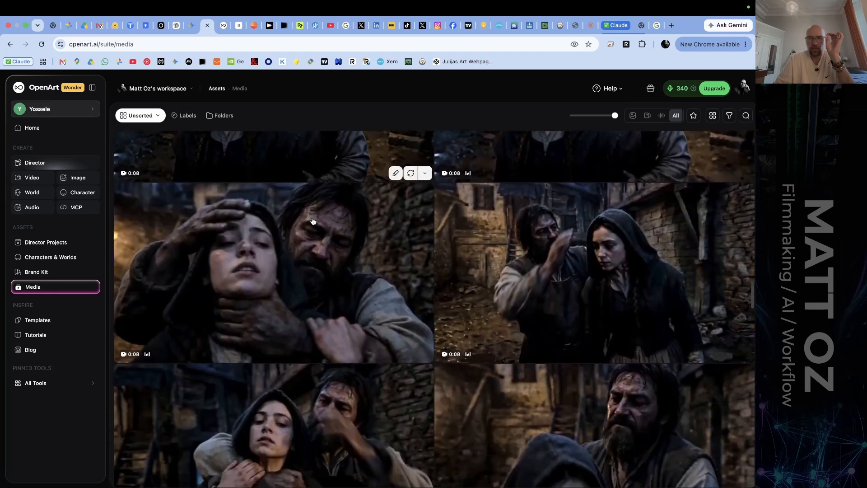
pyautogui.scroll(-10, 312, 221)
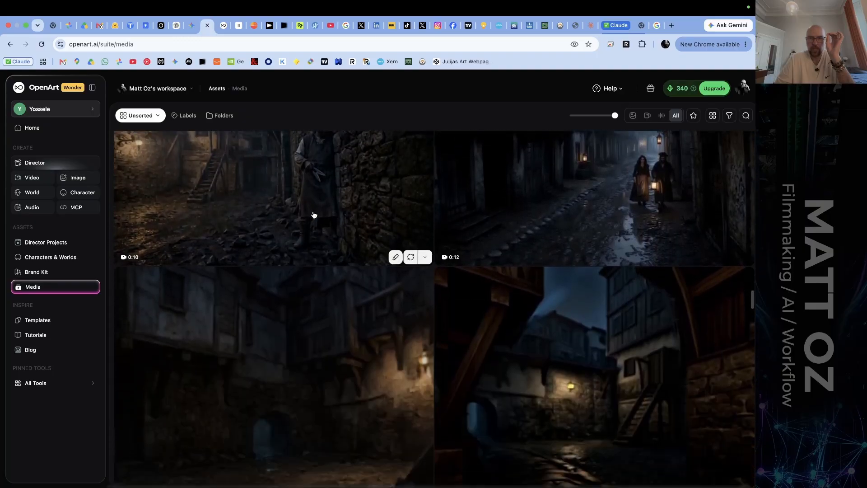
pyautogui.scroll(3, 319, 181)
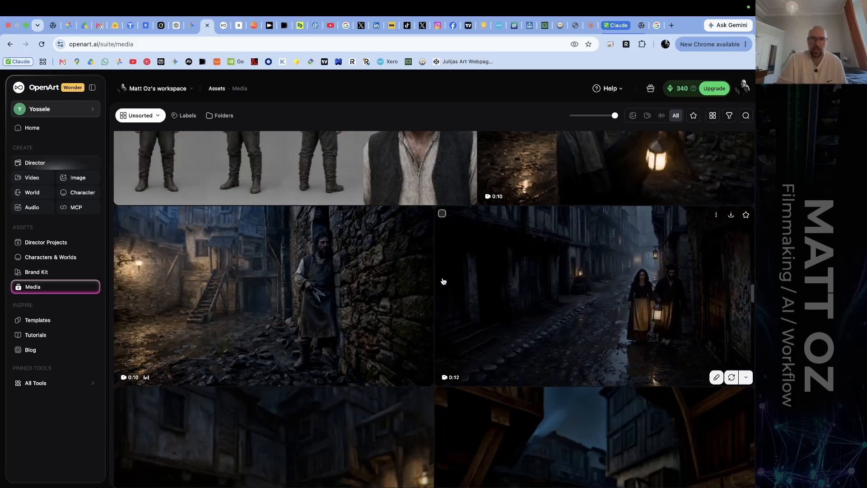
pyautogui.moveTo(338, 280)
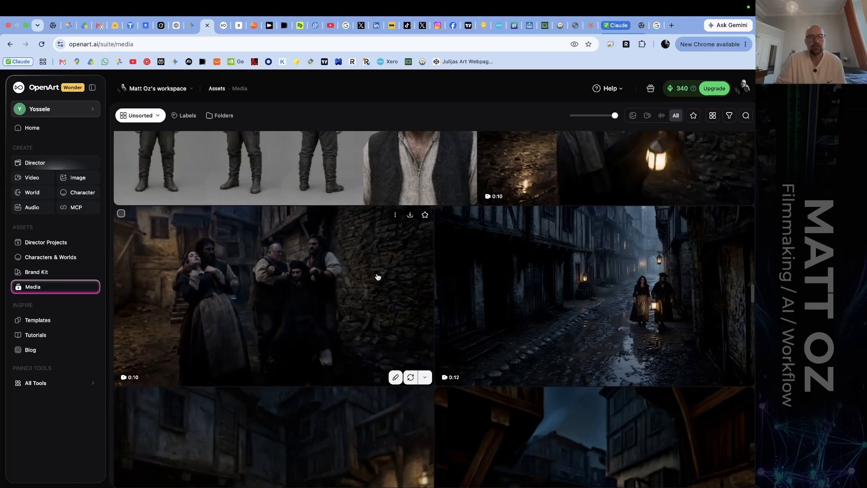
# Review the character sheets and preview the video clips of the bearded man and the hooded woman further up the media library.
pyautogui.scroll(3, 378, 277)
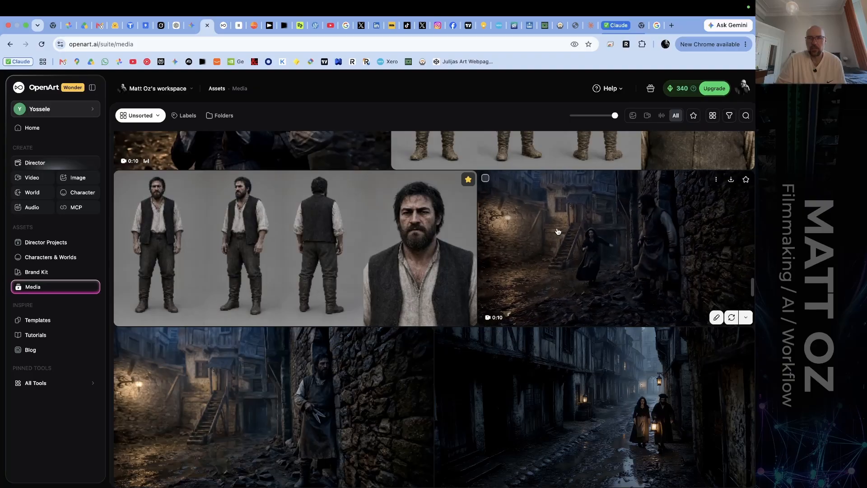
pyautogui.scroll(1, 557, 231)
pyautogui.scroll(5, 557, 231)
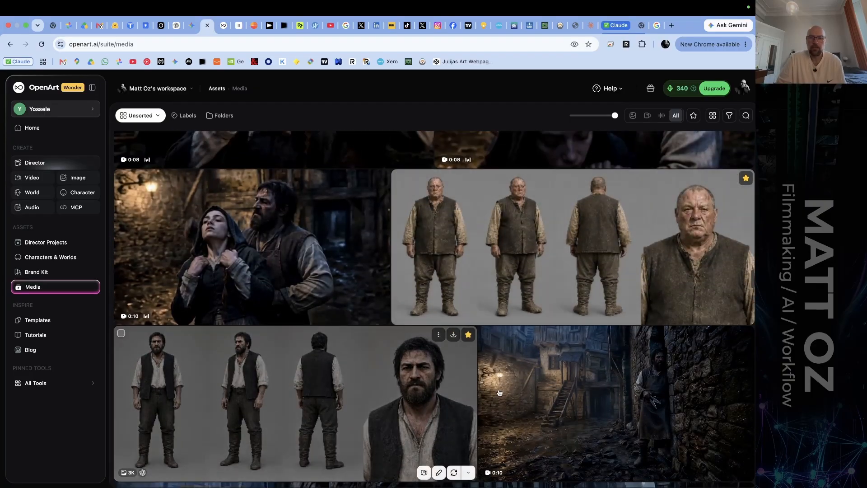
pyautogui.scroll(3, 571, 429)
pyautogui.scroll(3, 571, 429)
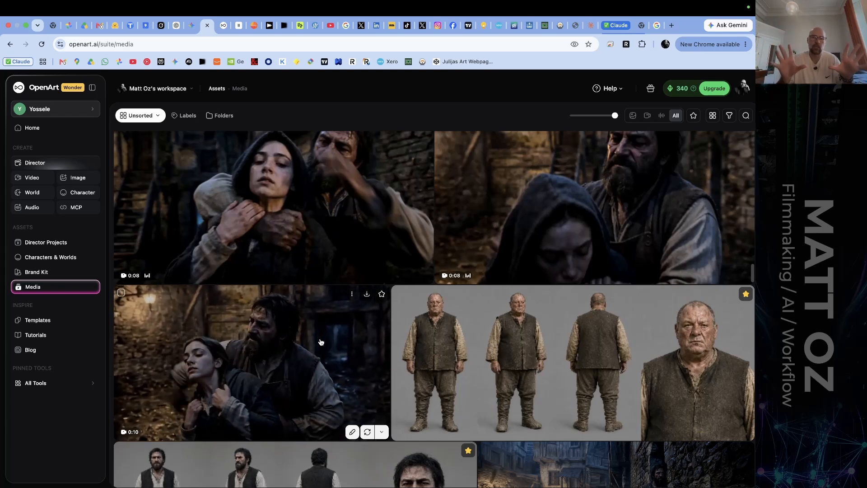
pyautogui.scroll(2, 358, 294)
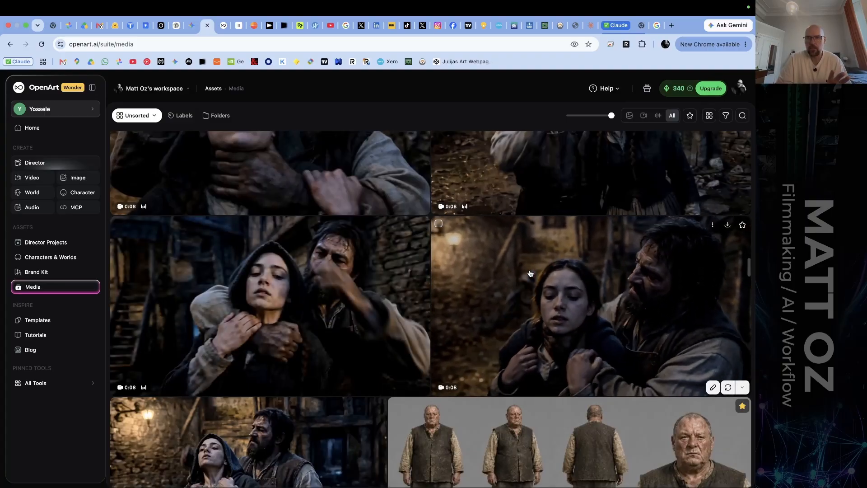
pyautogui.scroll(-1, 596, 311)
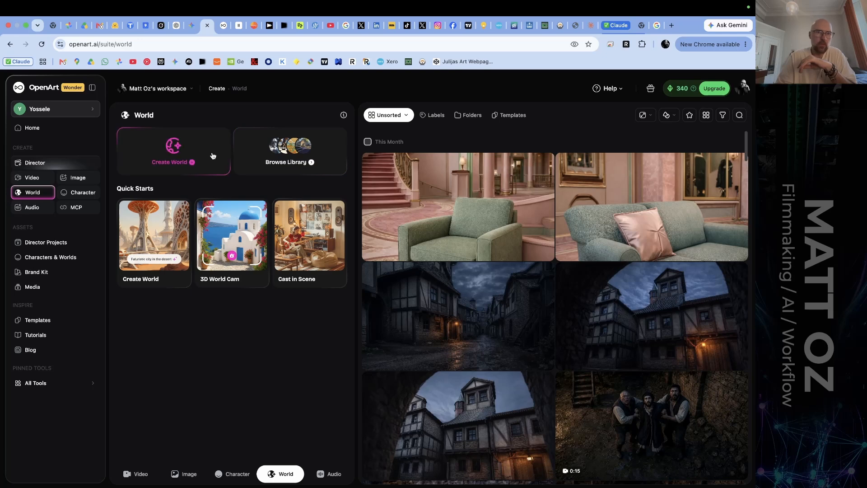
# Enter the Enchanted Forest Treehouse Library world from the OpenArt Library, look around the treehouse, and exit the world.
pyautogui.click(314, 169)
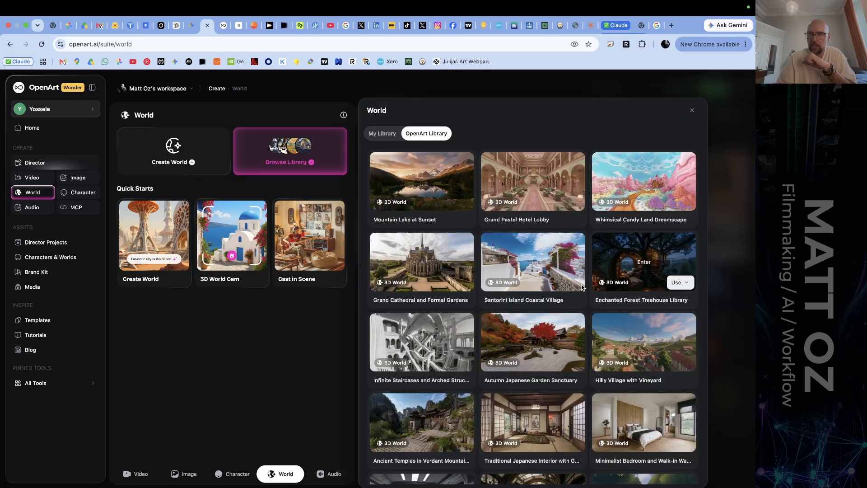
pyautogui.click(630, 255)
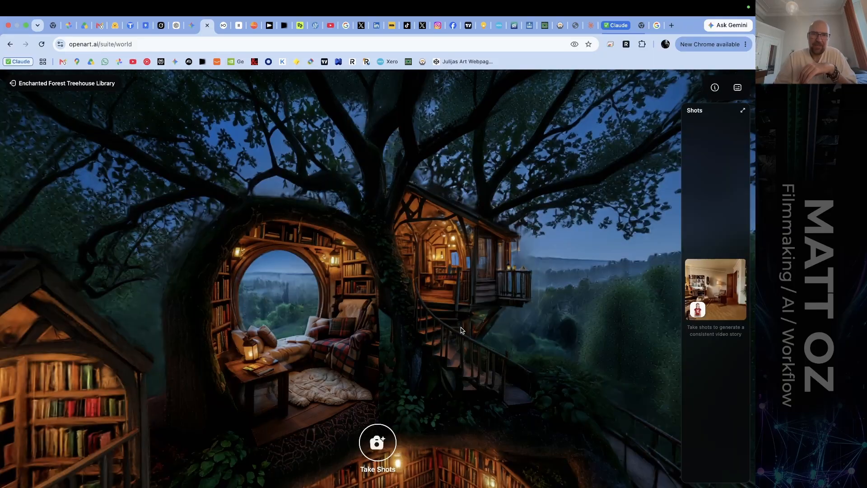
pyautogui.moveTo(411, 309); pyautogui.dragTo(487, 305)
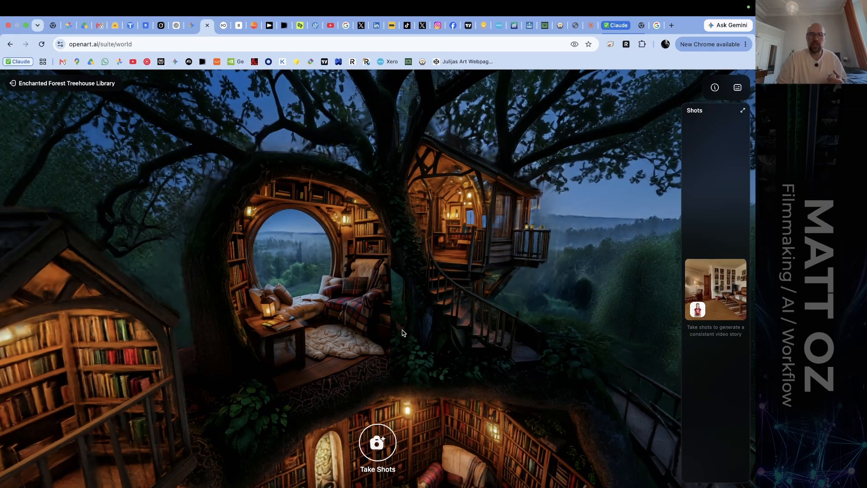
pyautogui.moveTo(403, 330); pyautogui.dragTo(420, 335)
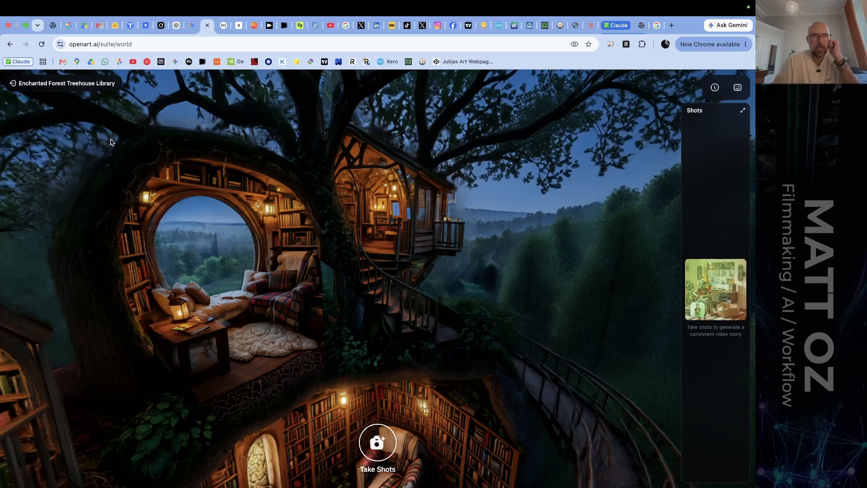
pyautogui.click(12, 84)
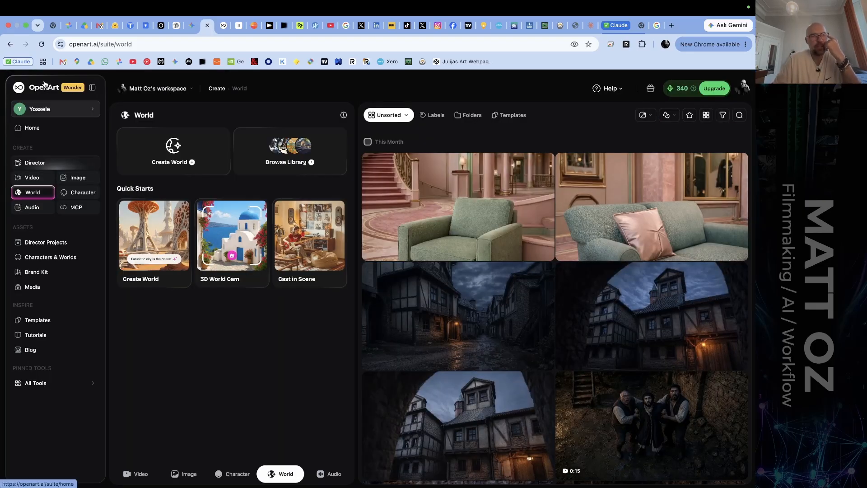